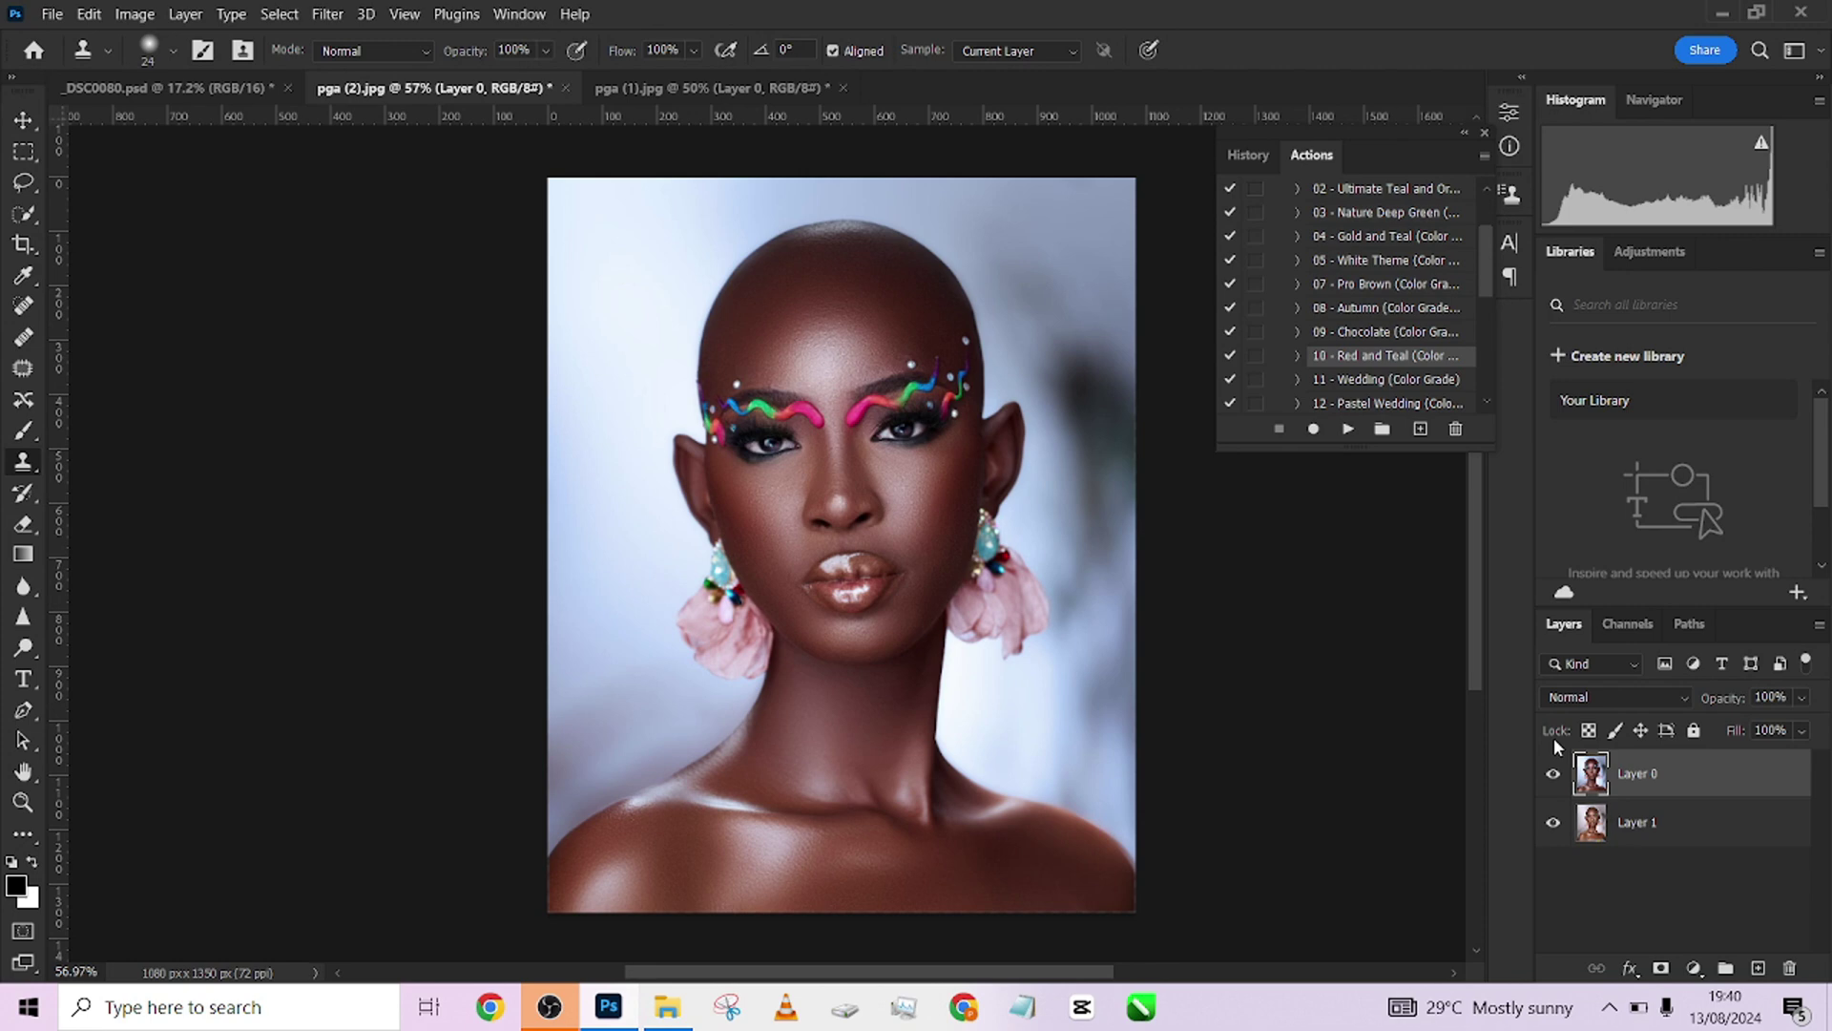
# Step: Toggle the top layer to compare, merge visible layers into Background, and duplicate it as Layer 1
pyautogui.click(1553, 774)
pyautogui.click(1554, 775)
pyautogui.rightClick(1722, 829)
pyautogui.click(1494, 735)
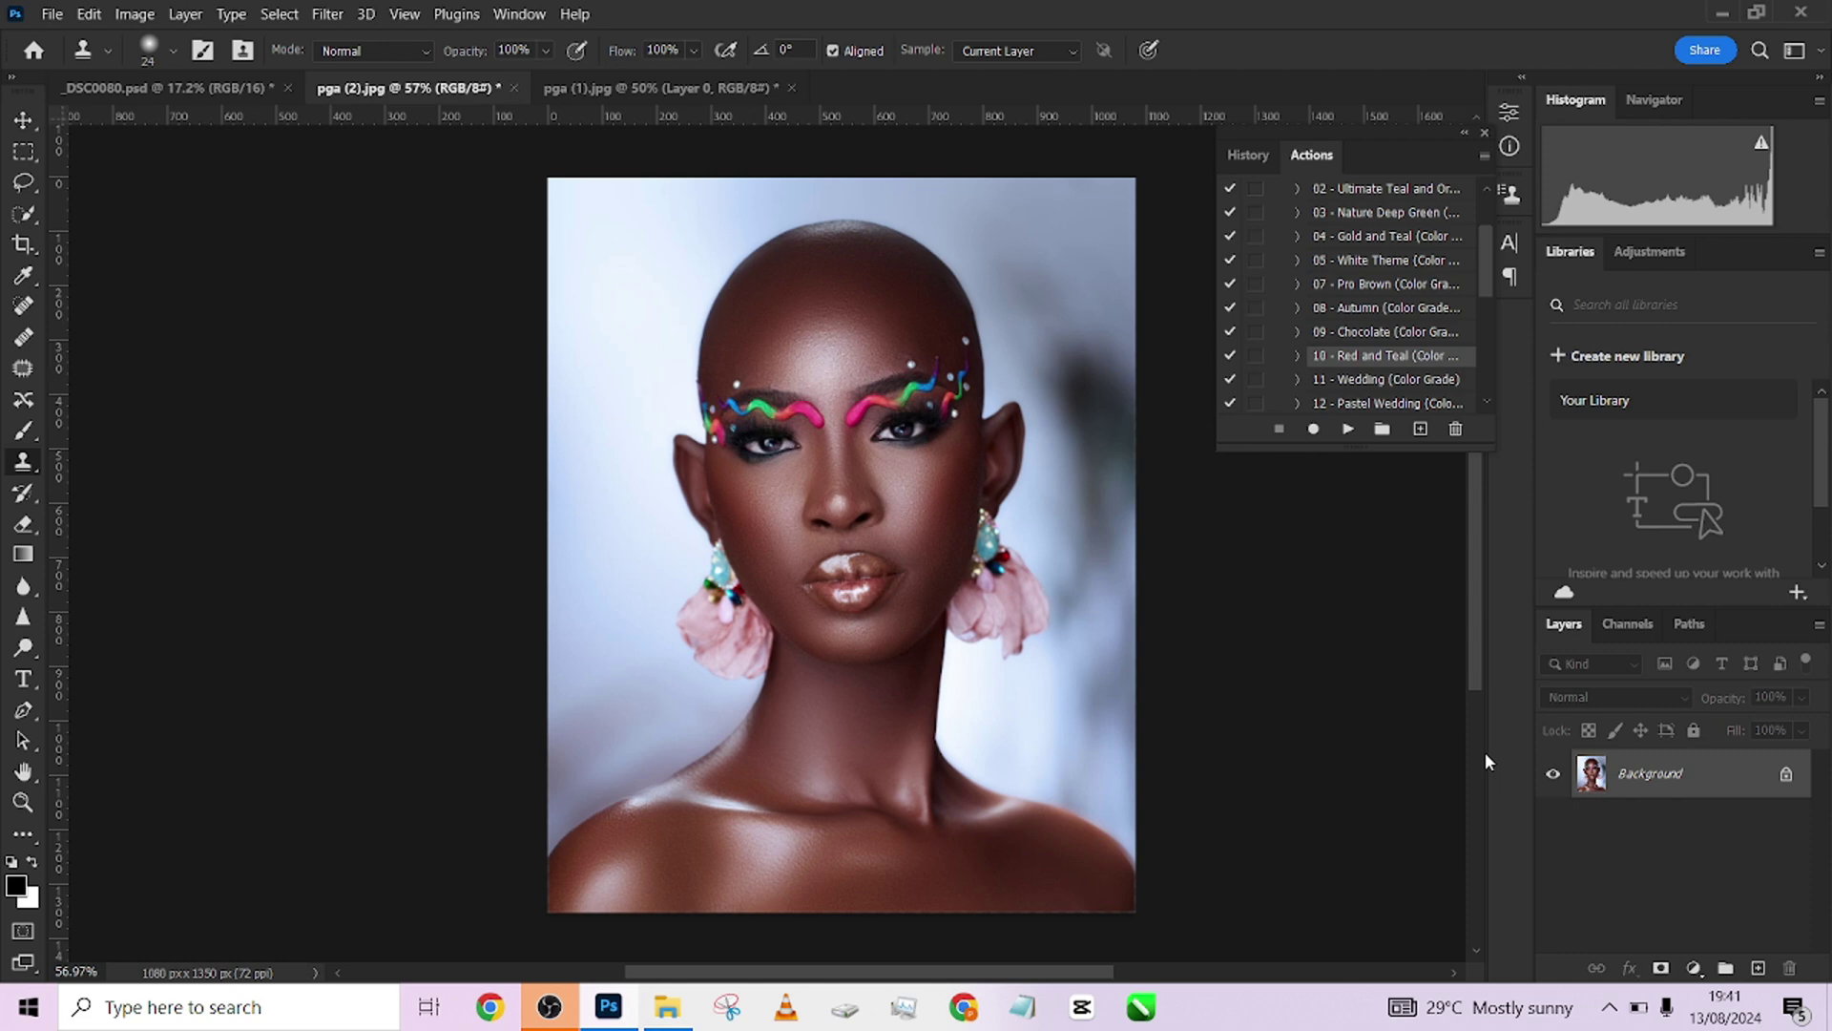
pyautogui.hotkey('ctrl', 'j')
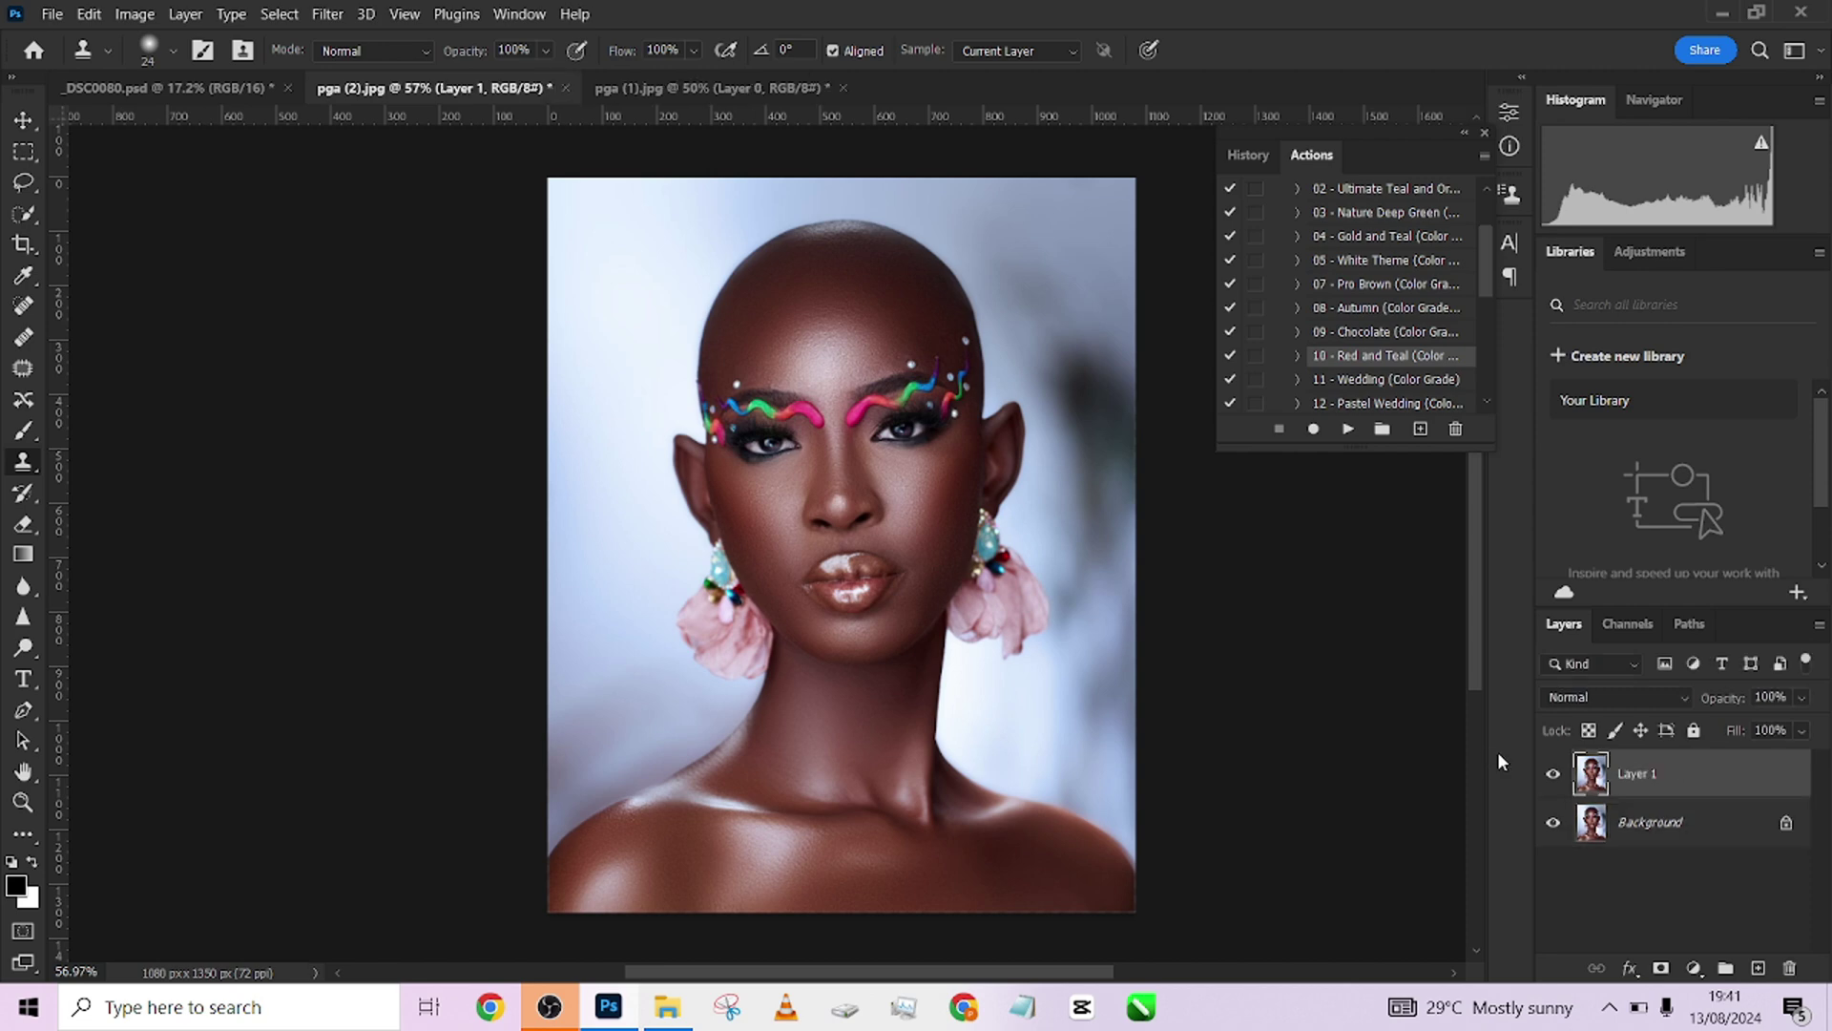
# Step: Open the Filter > Other > High Pass dialog and move it off the portrait
pyautogui.click(320, 17)
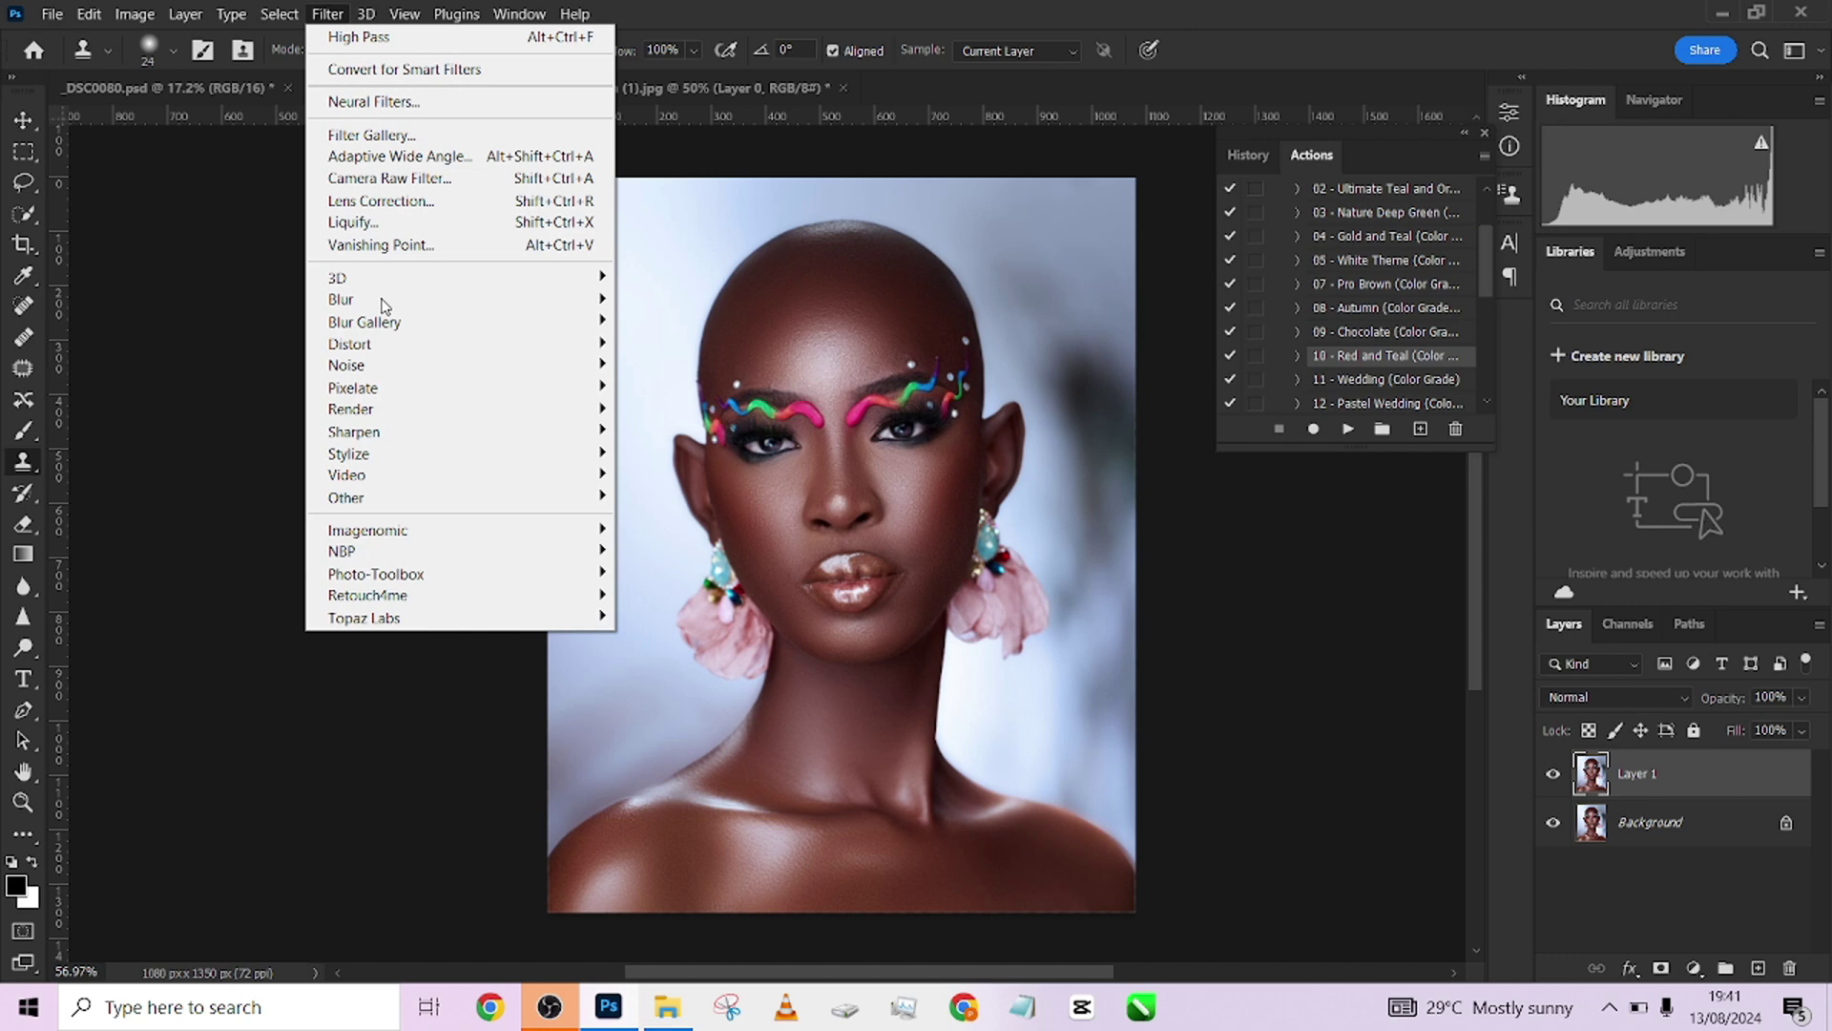
pyautogui.moveTo(410, 497)
pyautogui.click(660, 518)
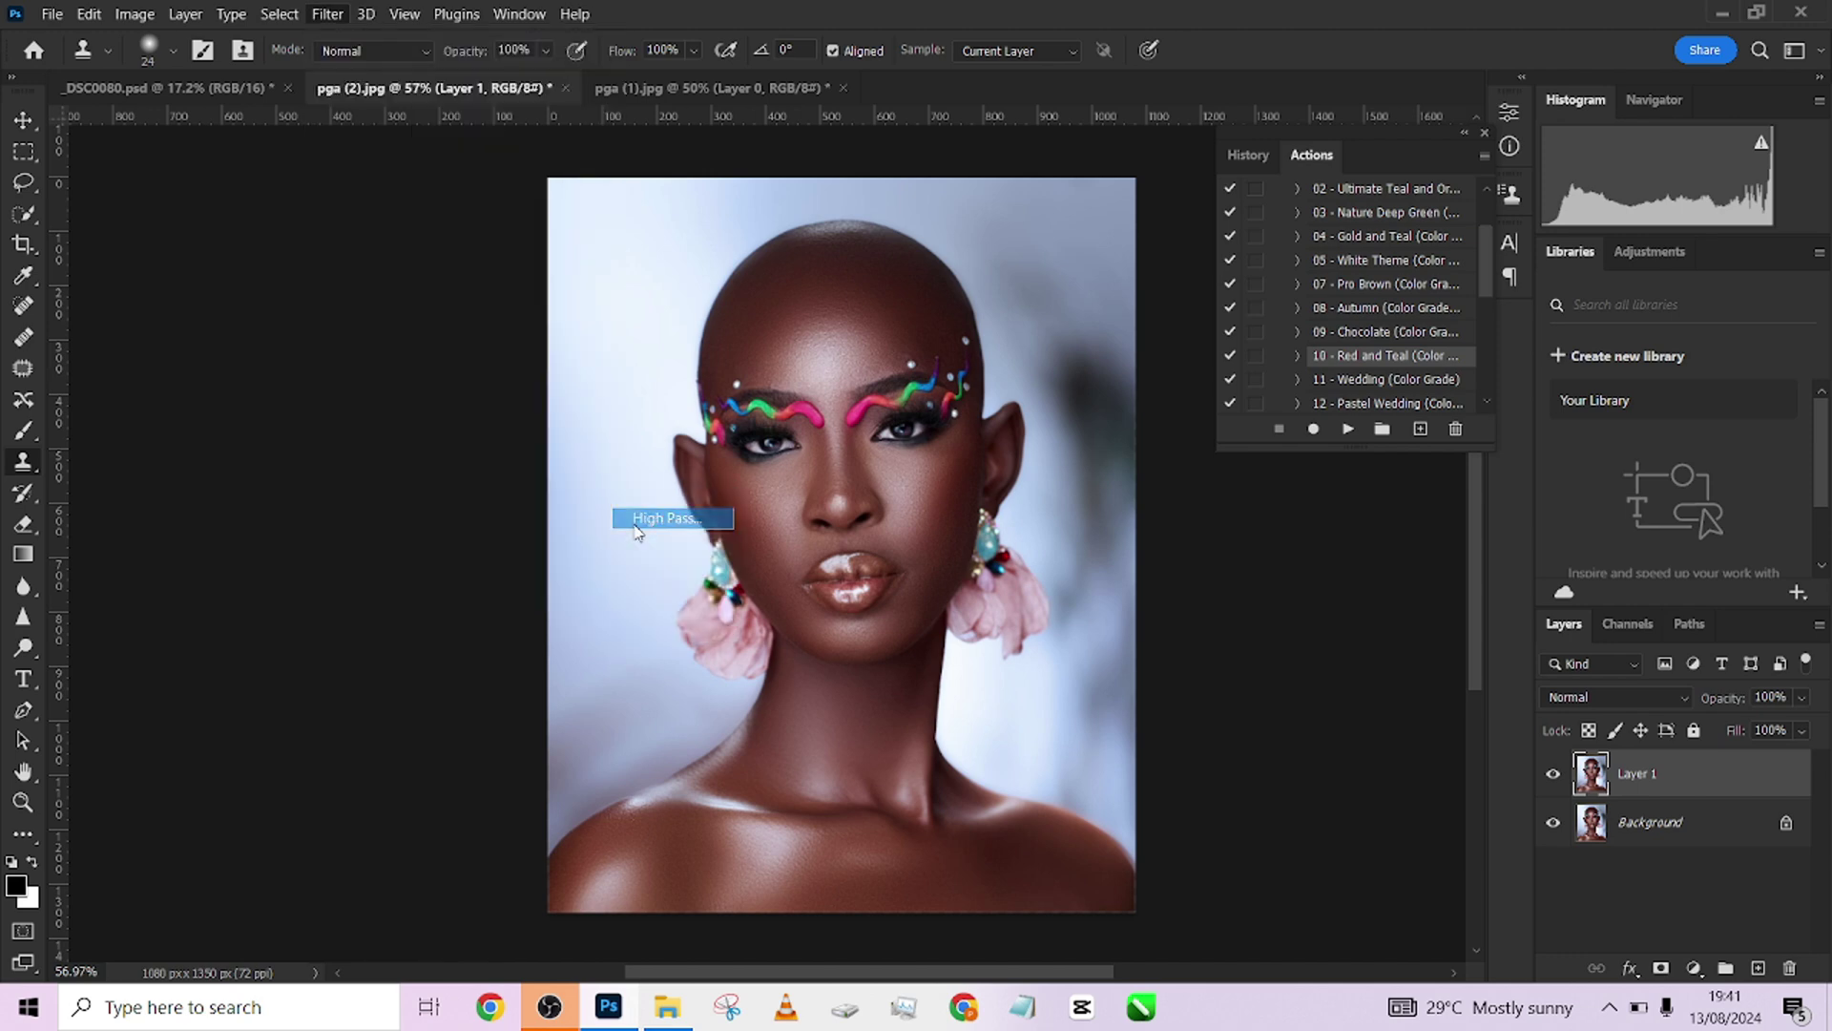
pyautogui.moveTo(892, 172); pyautogui.dragTo(1270, 229)
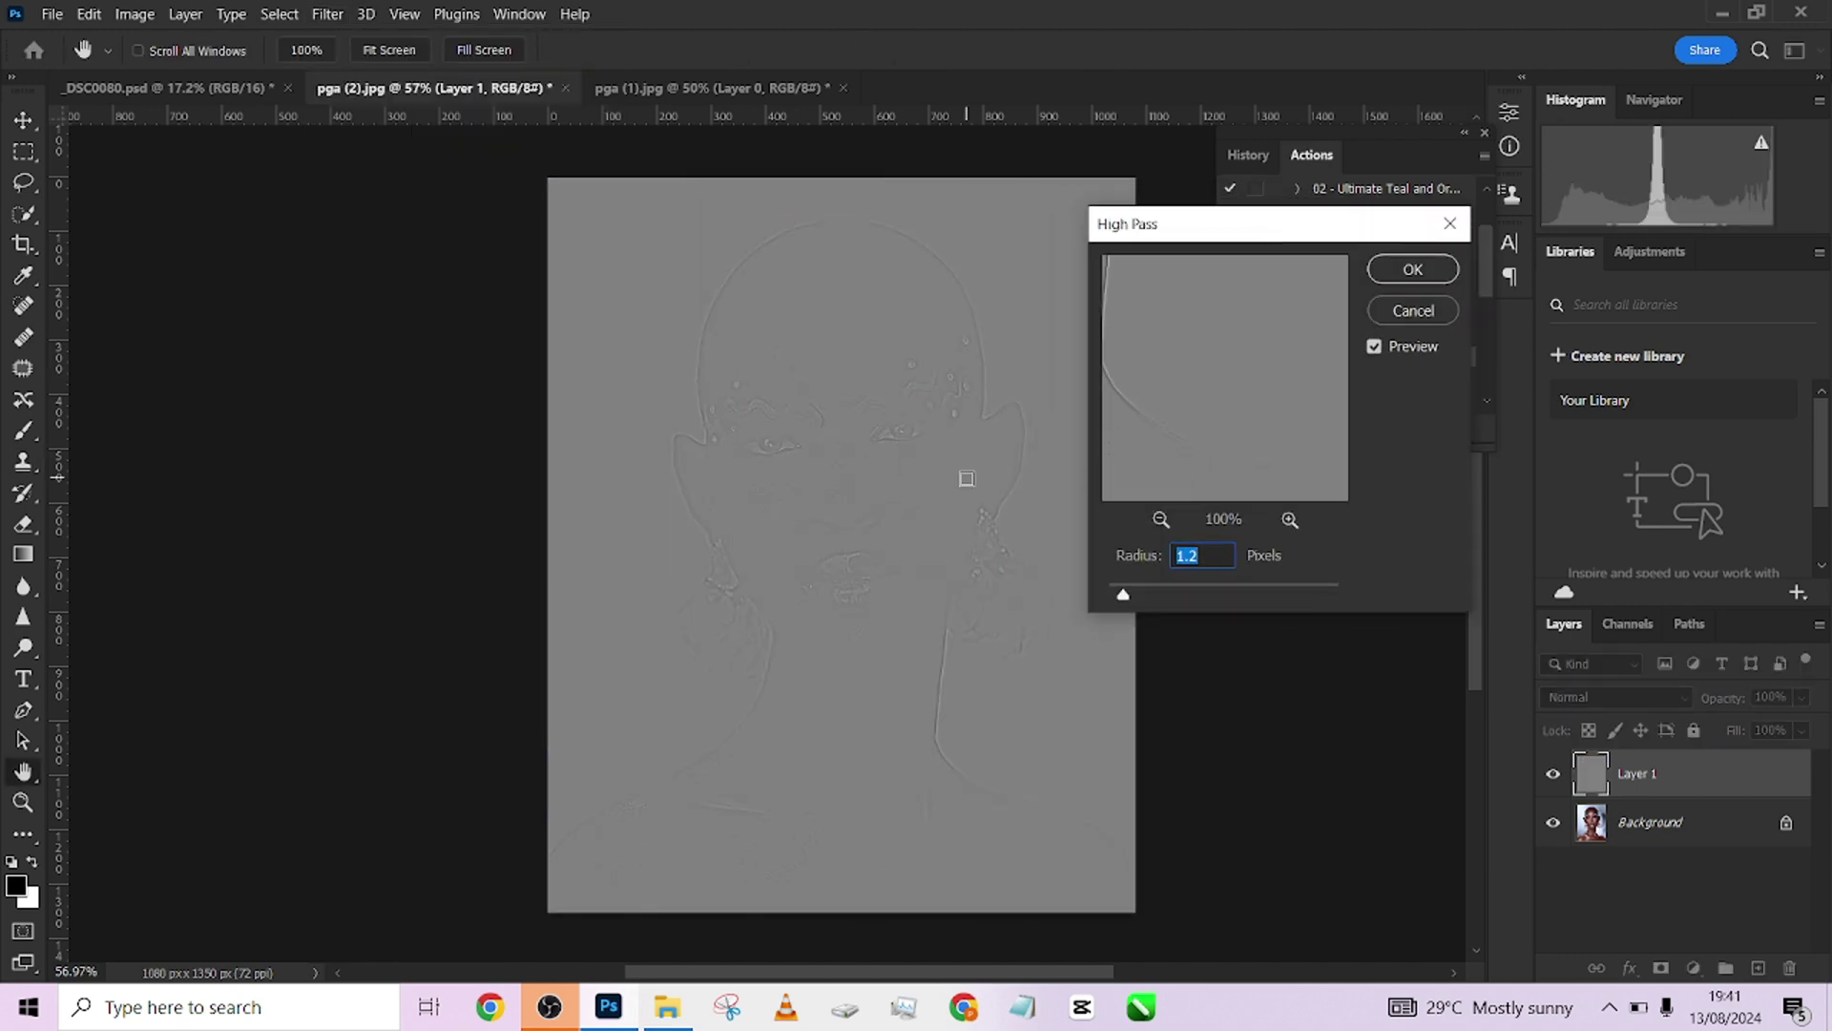
pyautogui.scroll(1, 907, 455)
pyautogui.scroll(3, 907, 455)
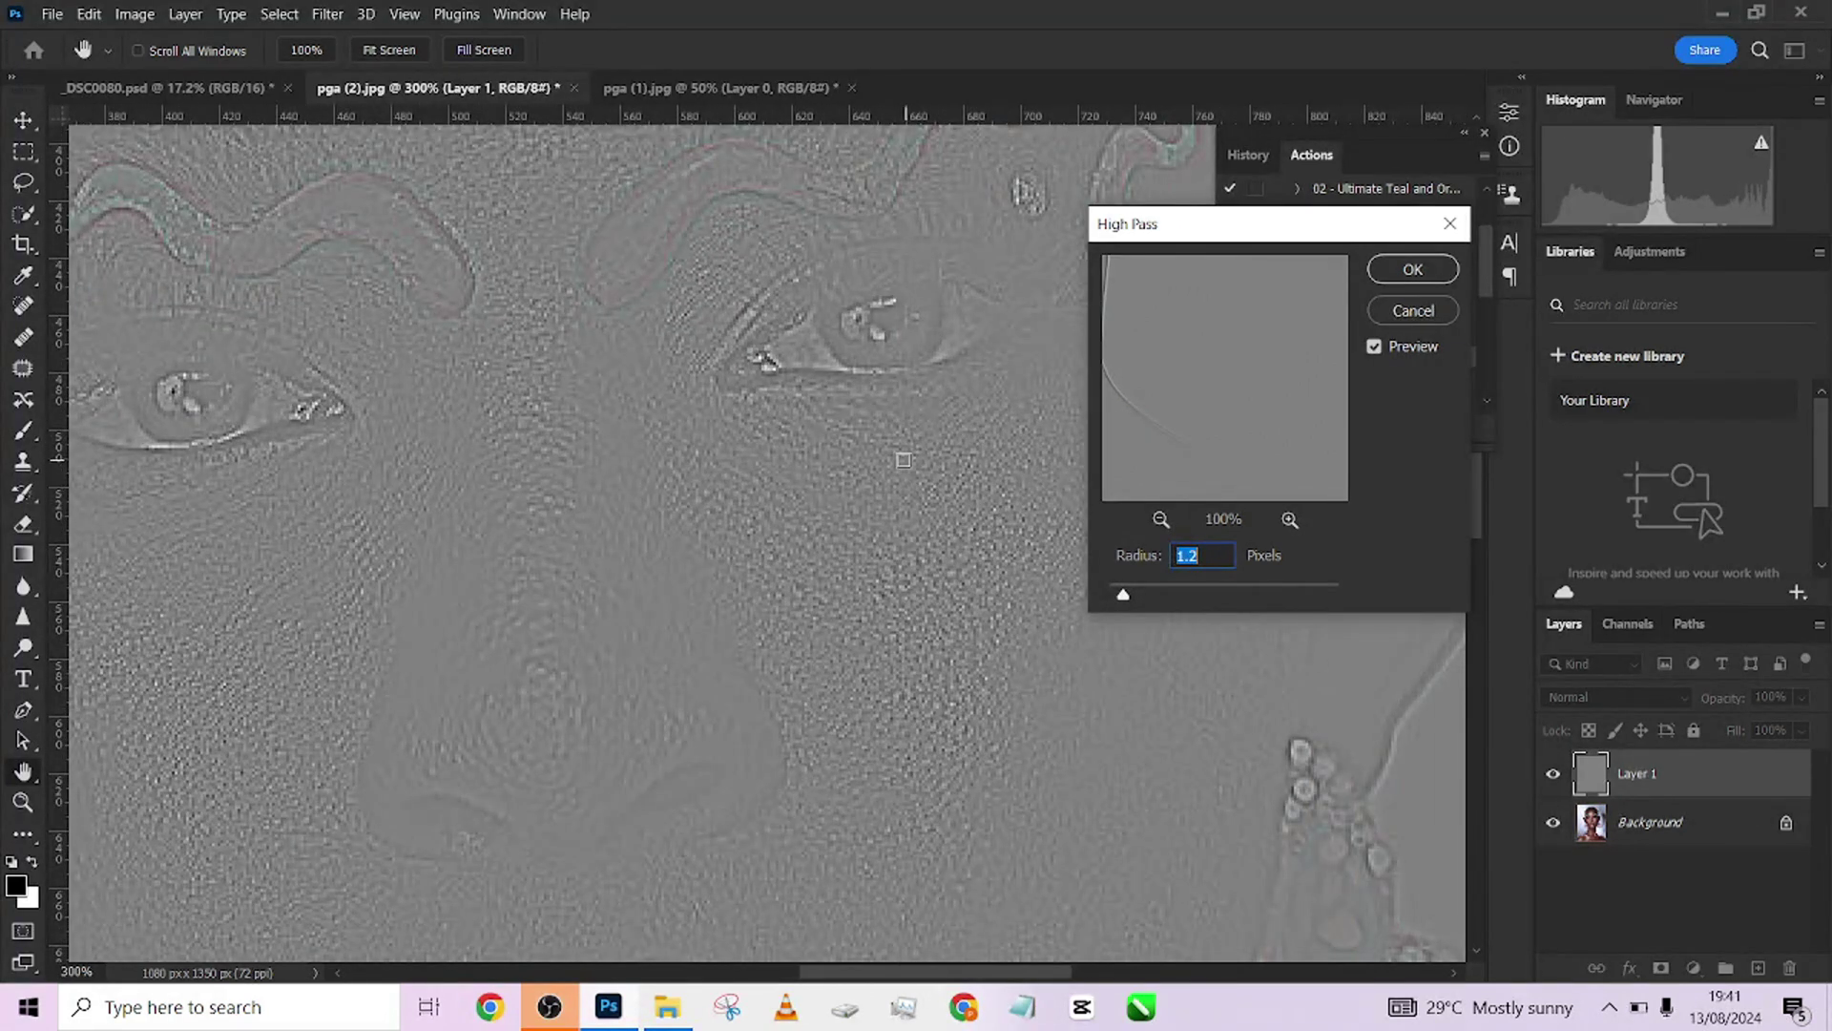
# Step: Set the High Pass radius to 1.0 pixel while previewing the nose, lips, eye and brow
pyautogui.moveTo(1124, 593); pyautogui.dragTo(1107, 599)
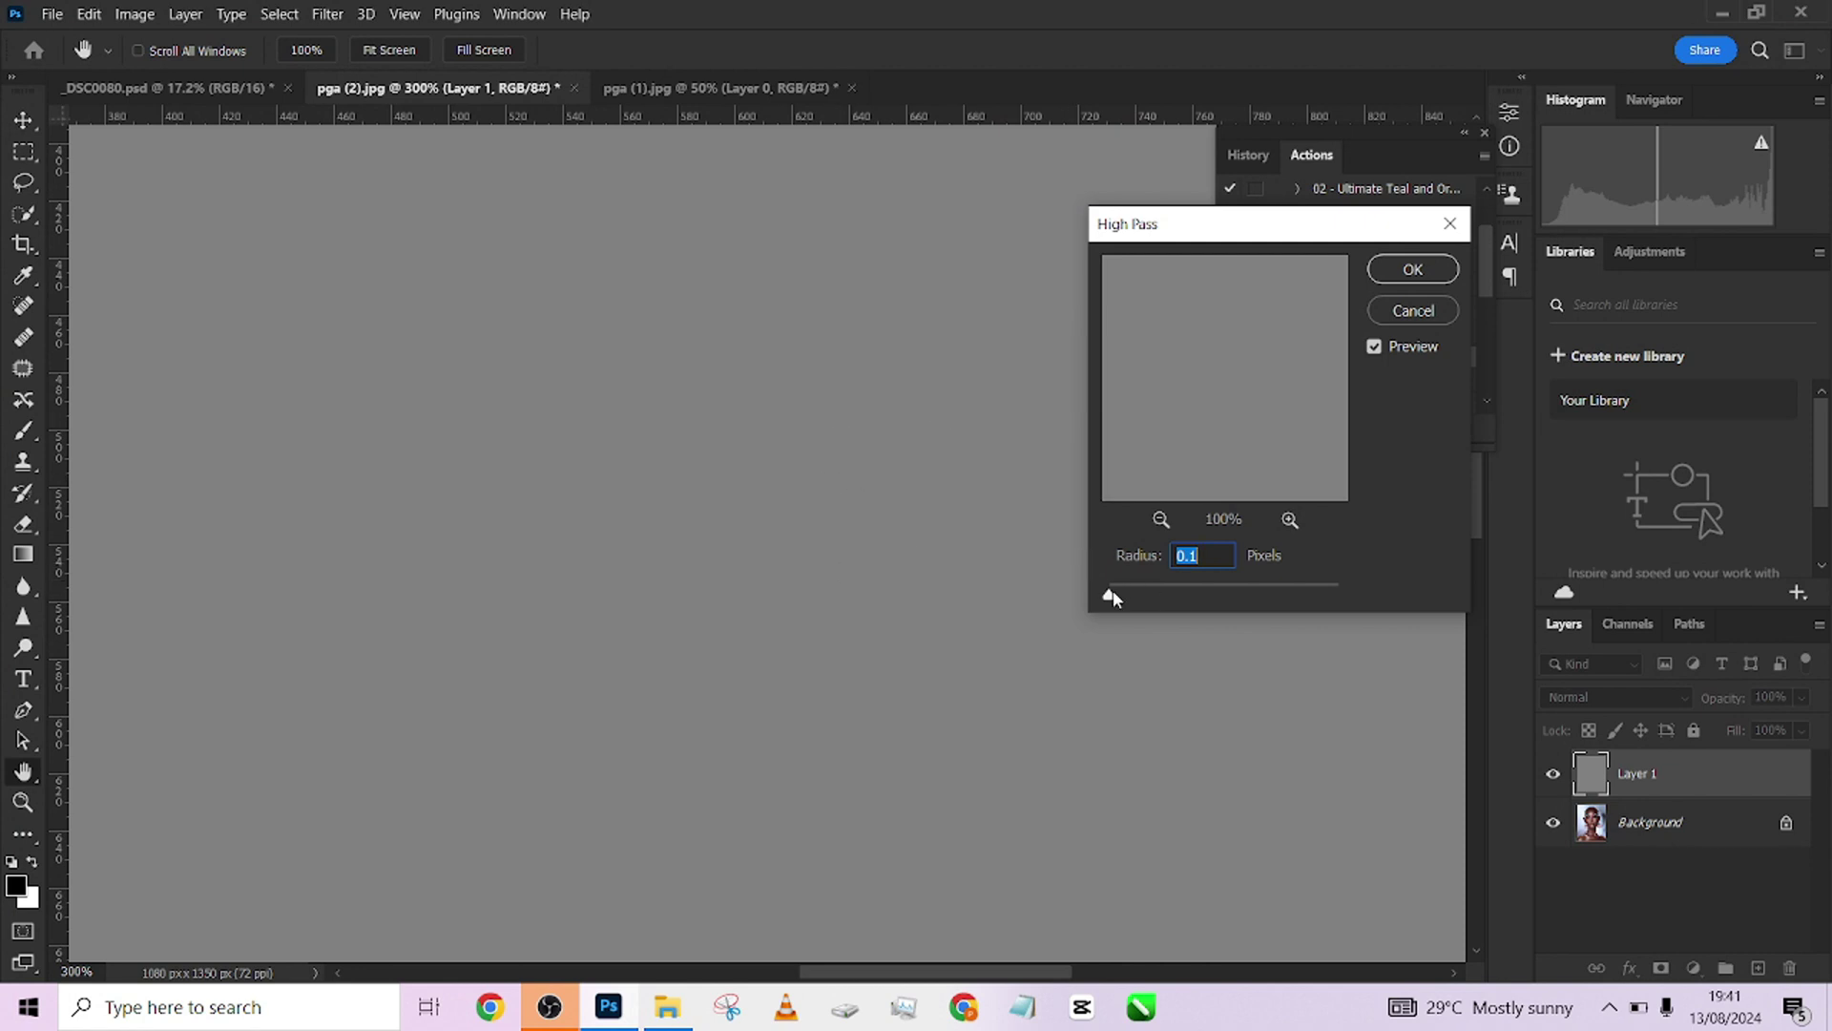
pyautogui.moveTo(1111, 595); pyautogui.dragTo(1123, 598)
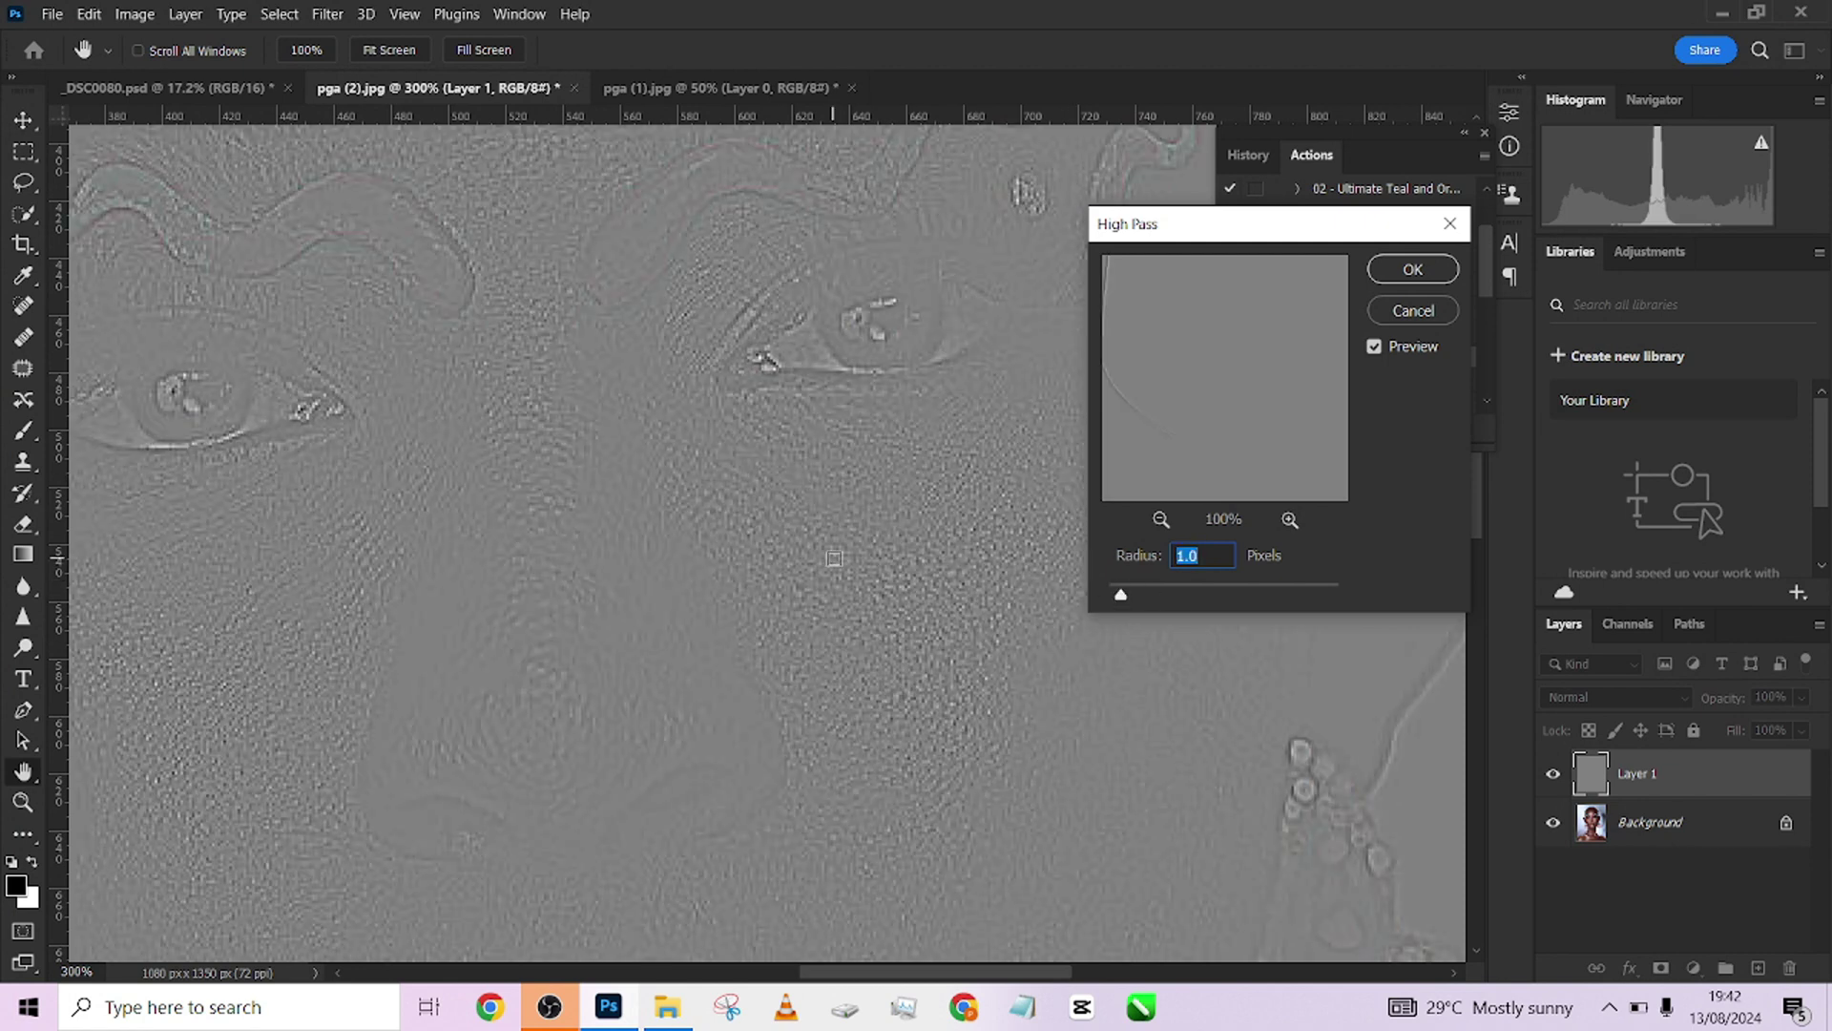
pyautogui.moveTo(694, 601); pyautogui.dragTo(706, 419)
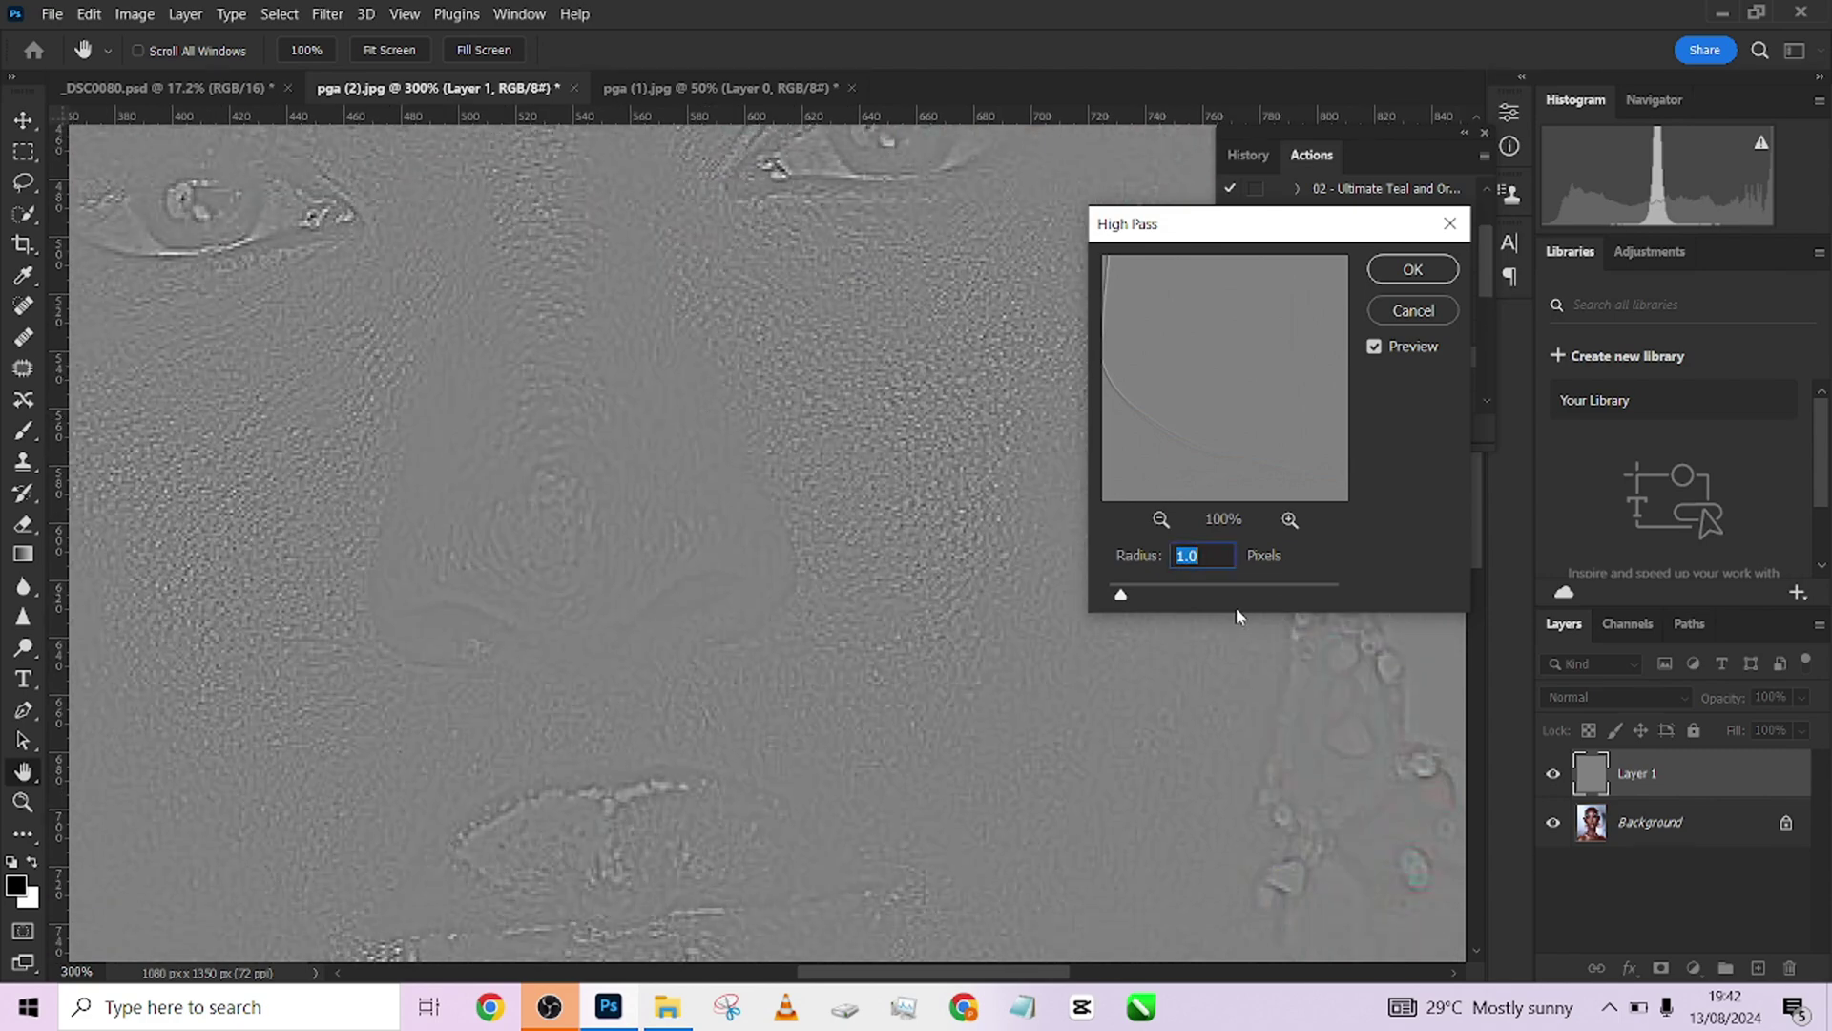
pyautogui.write('2')
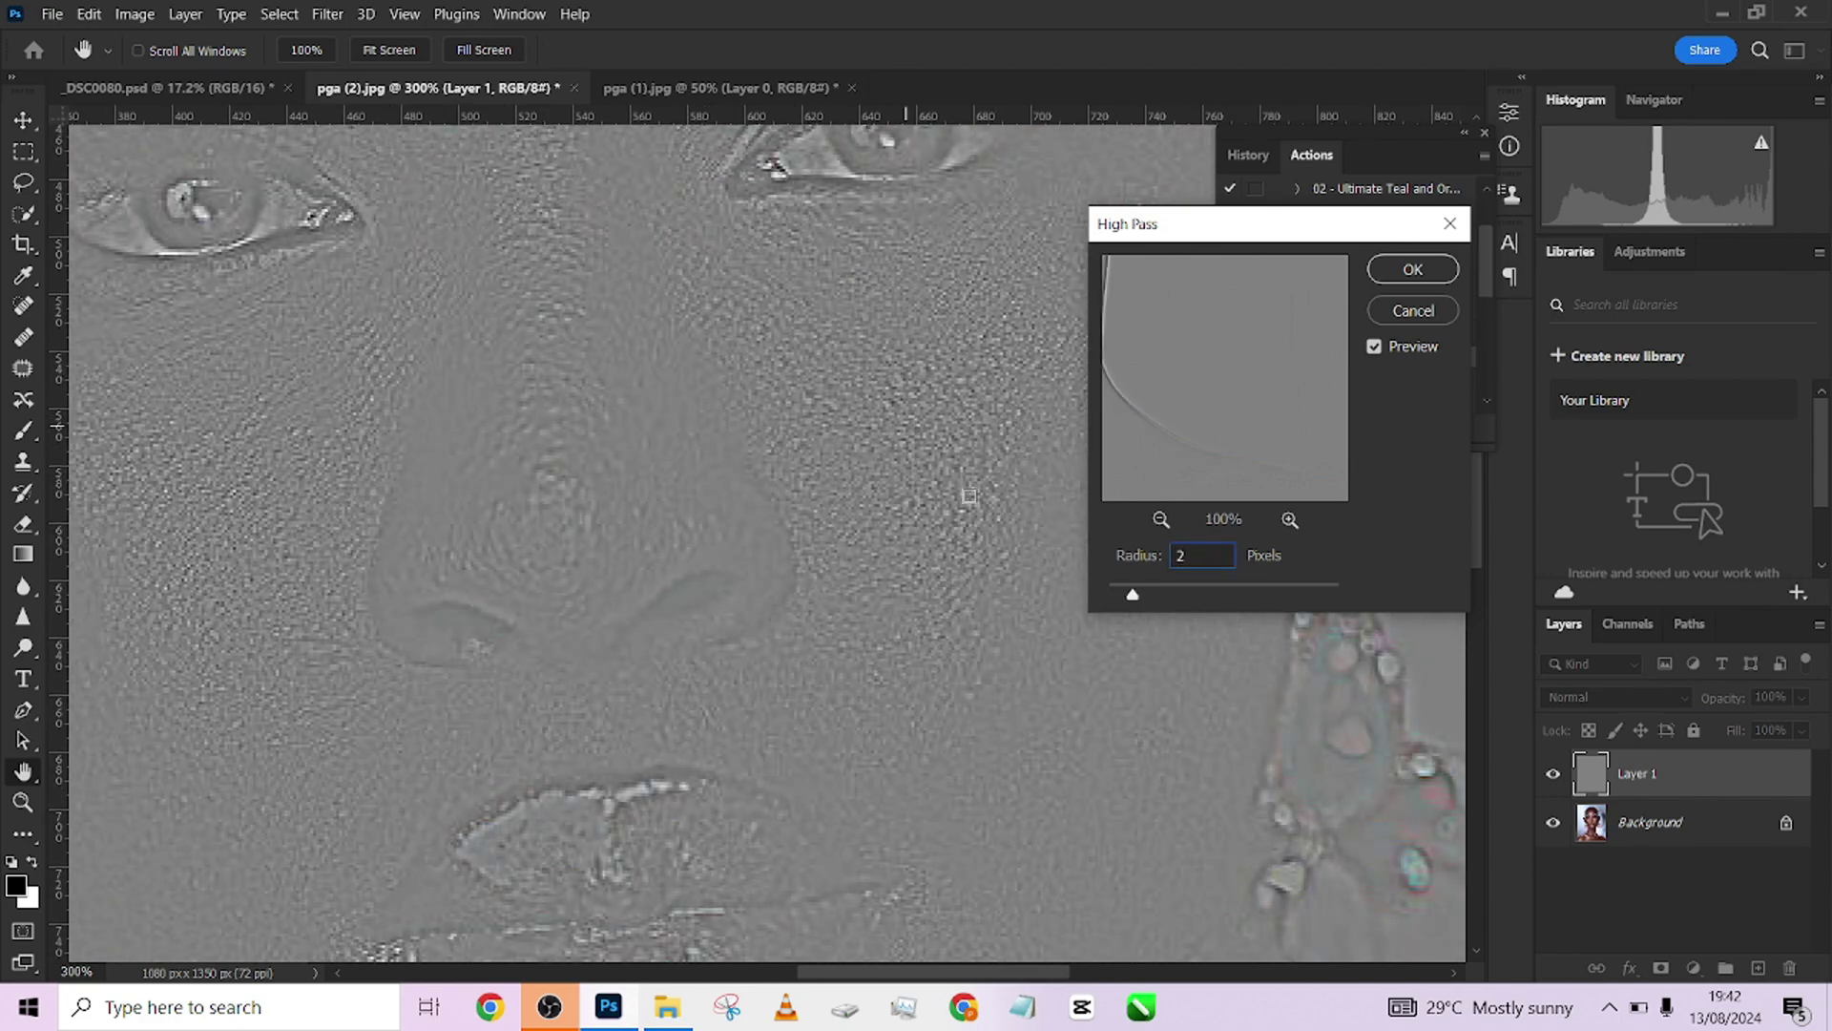
pyautogui.press('BackSpace')
pyautogui.write('1')
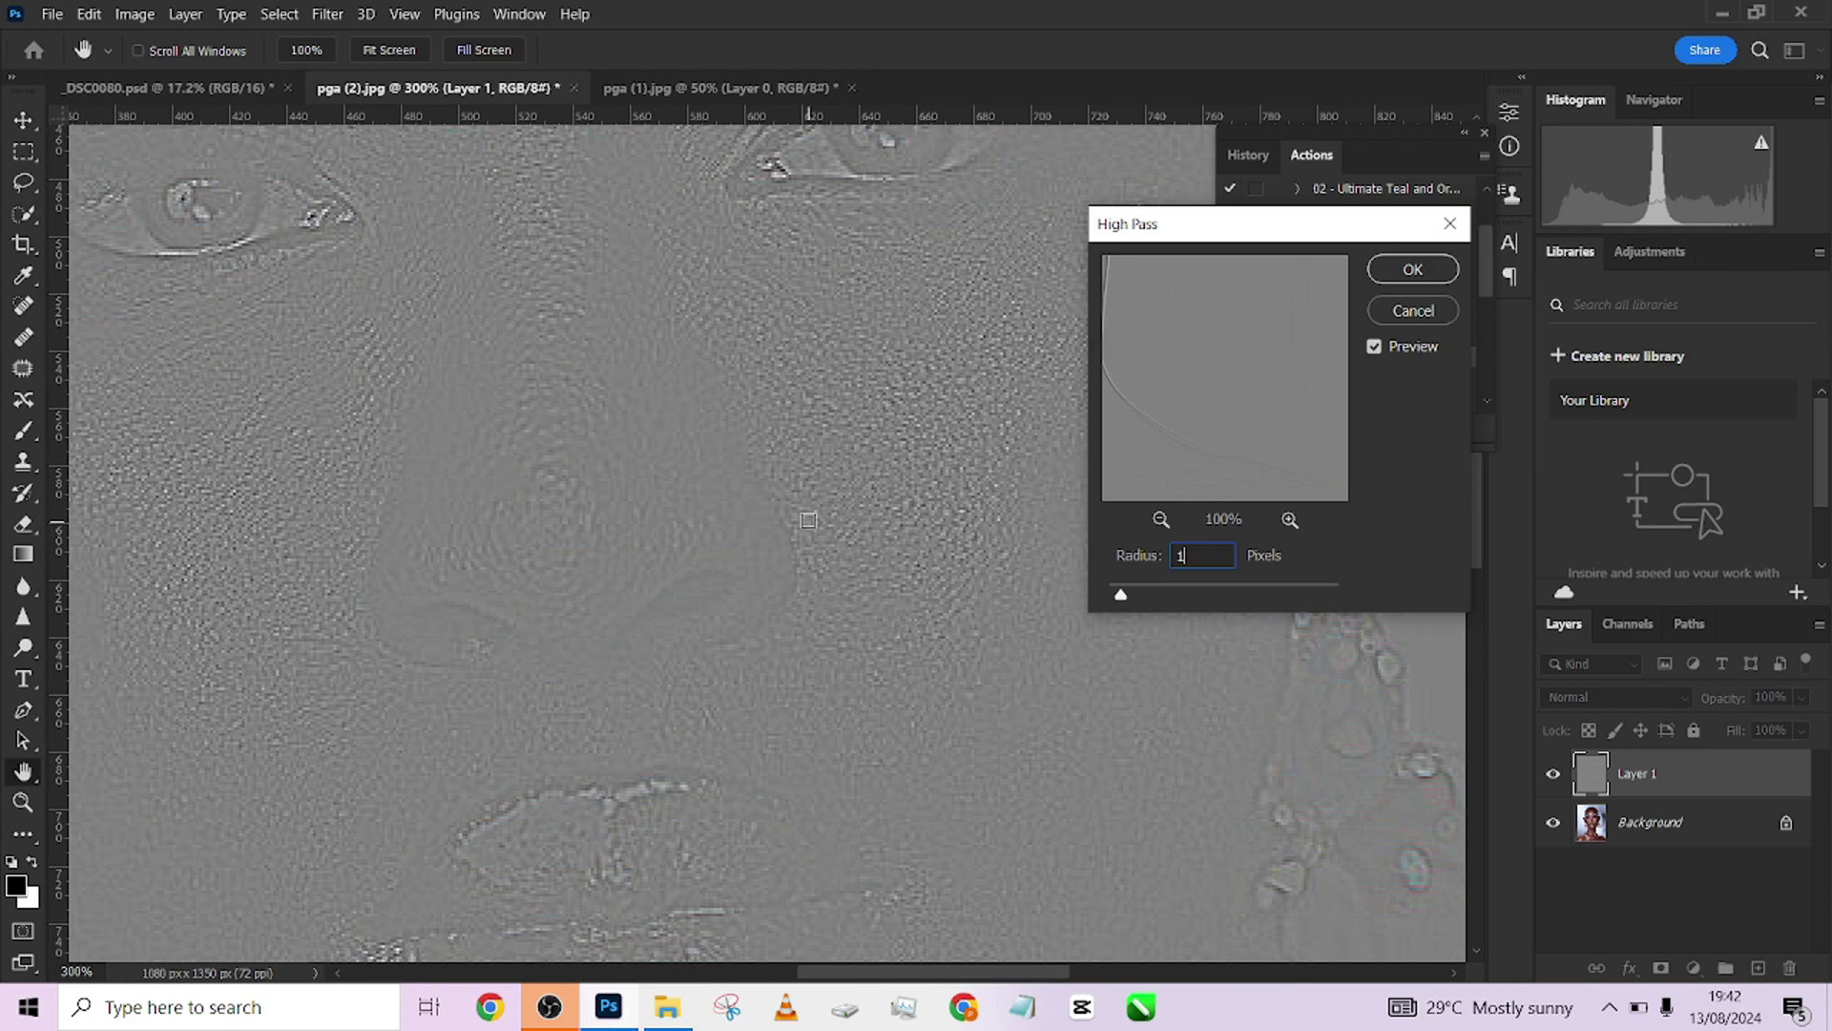
pyautogui.moveTo(680, 644); pyautogui.dragTo(611, 391)
pyautogui.moveTo(799, 586); pyautogui.dragTo(605, 552)
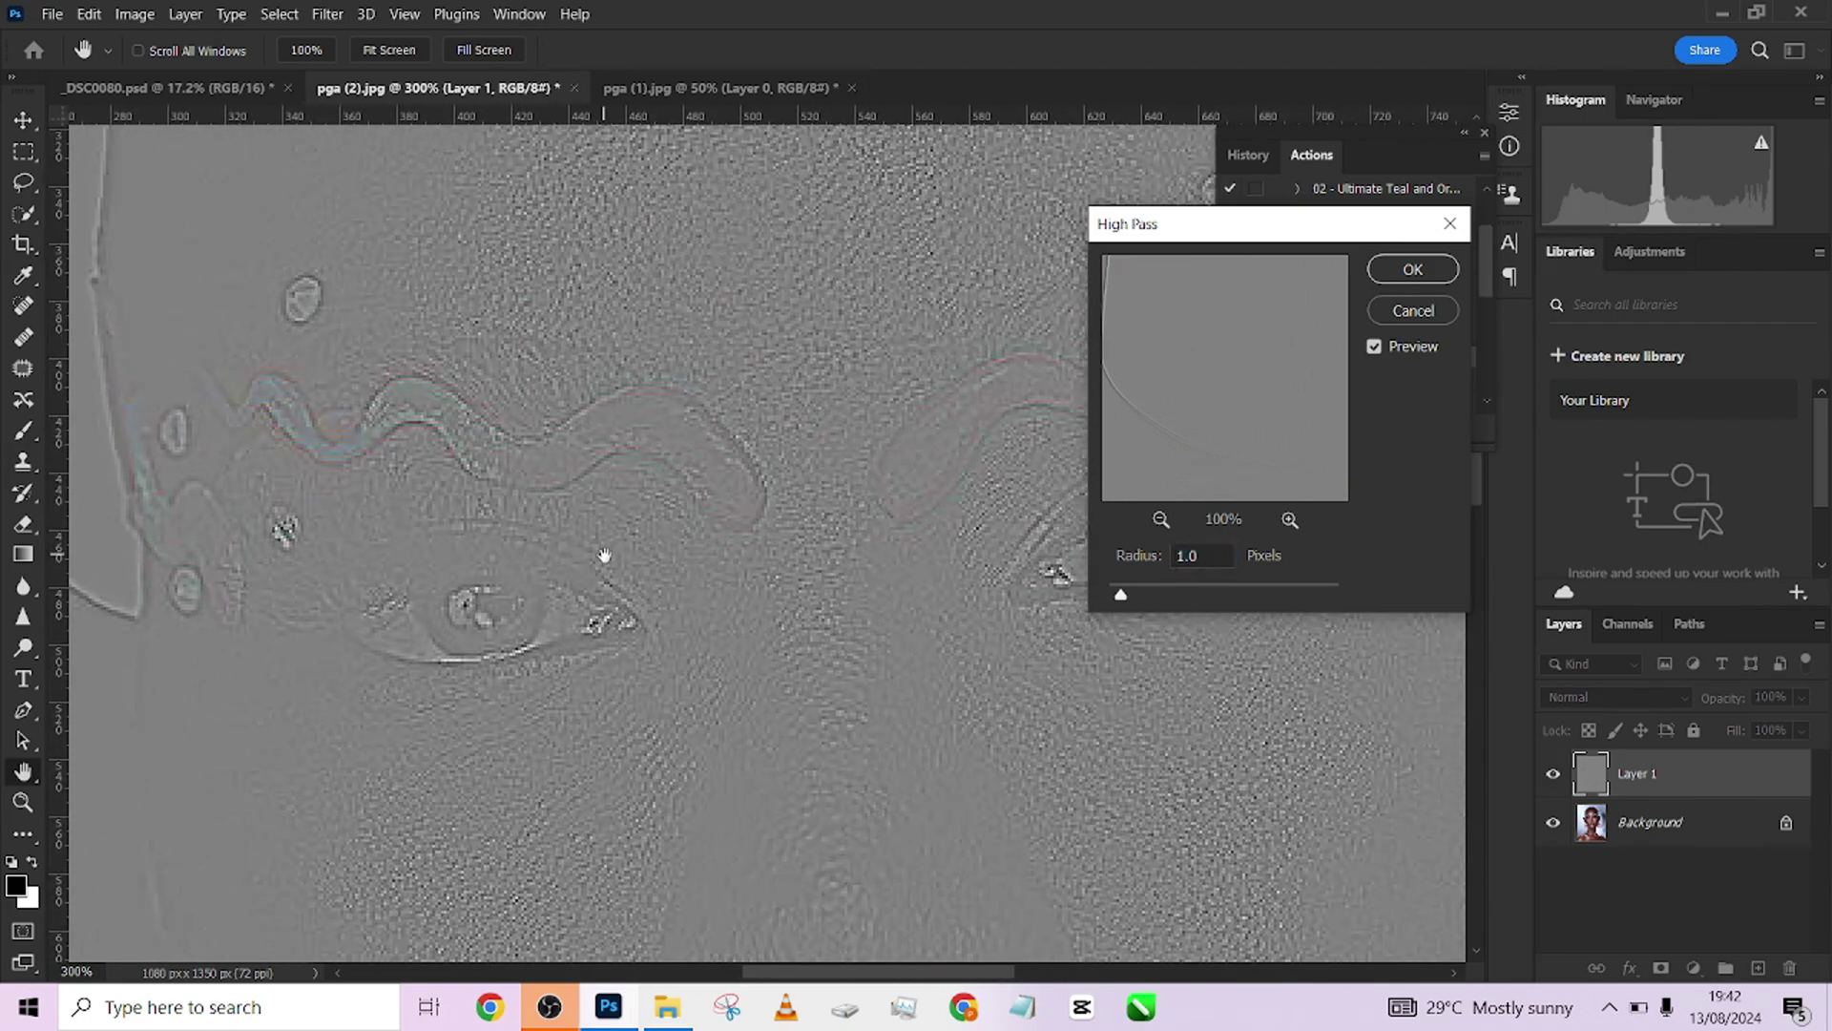
pyautogui.scroll(-2, 614, 429)
pyautogui.scroll(-2, 616, 437)
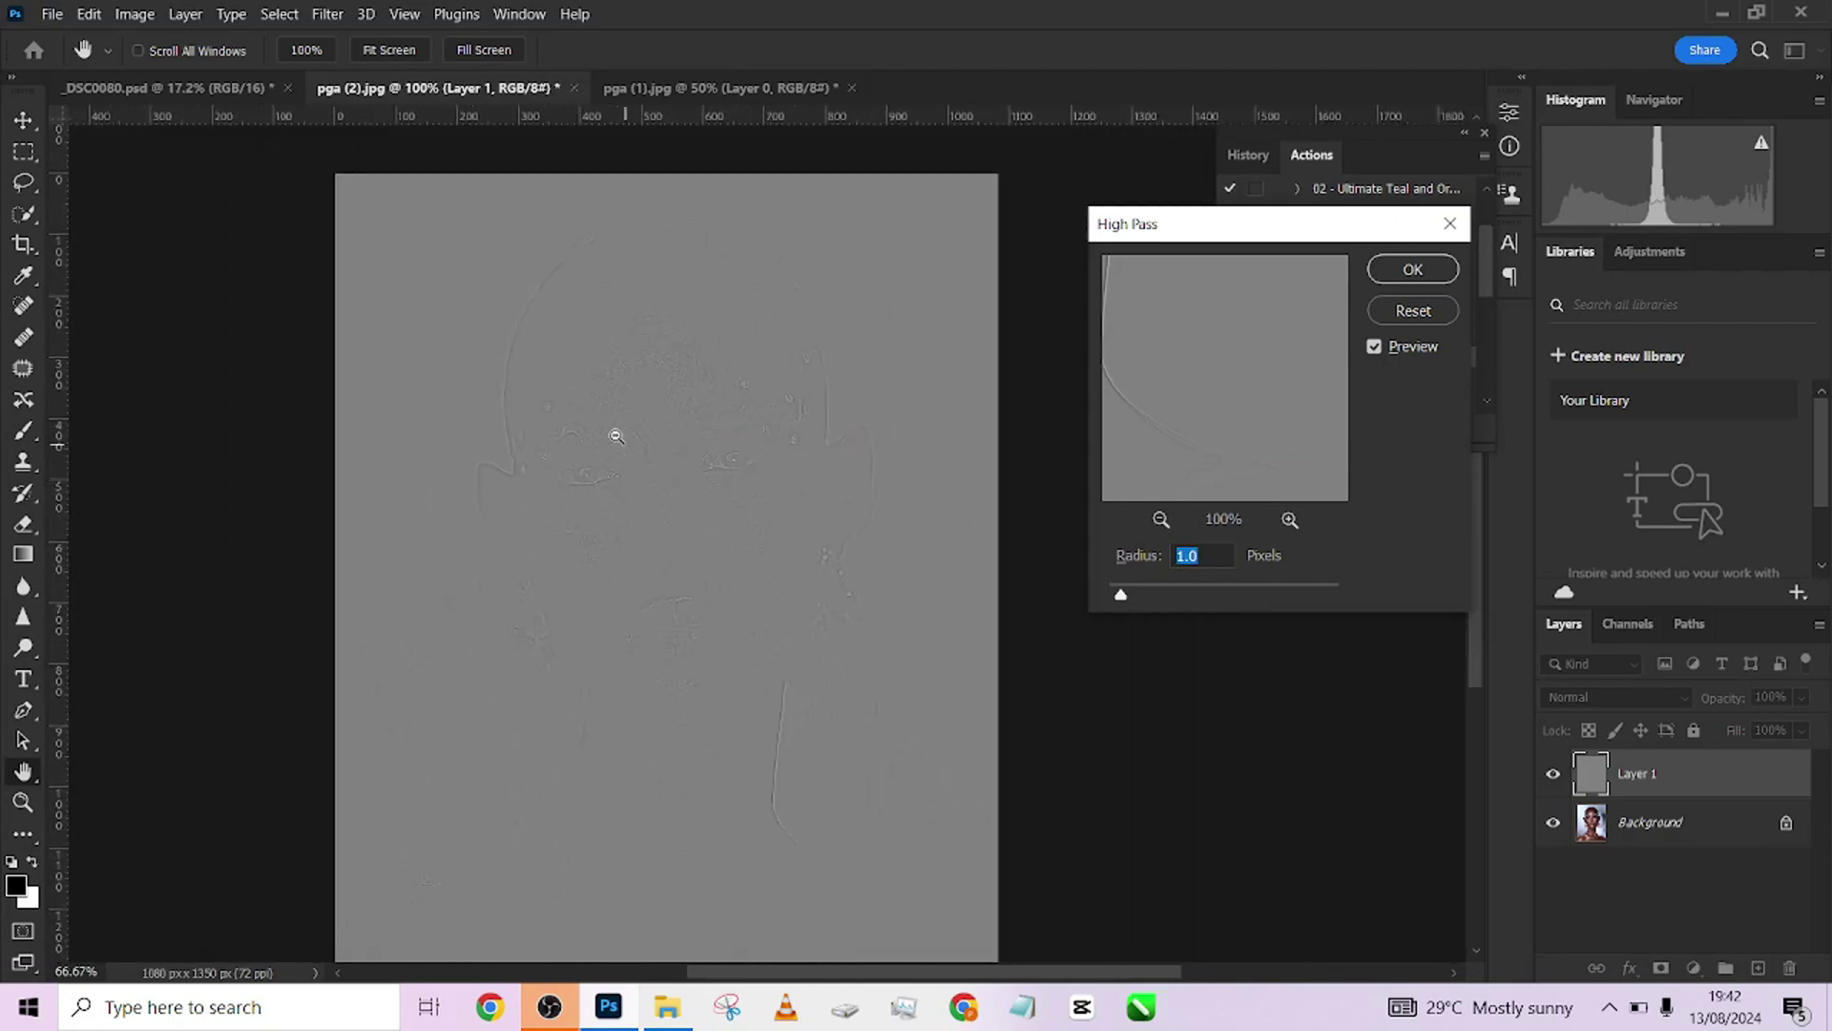
pyautogui.scroll(1, 774, 521)
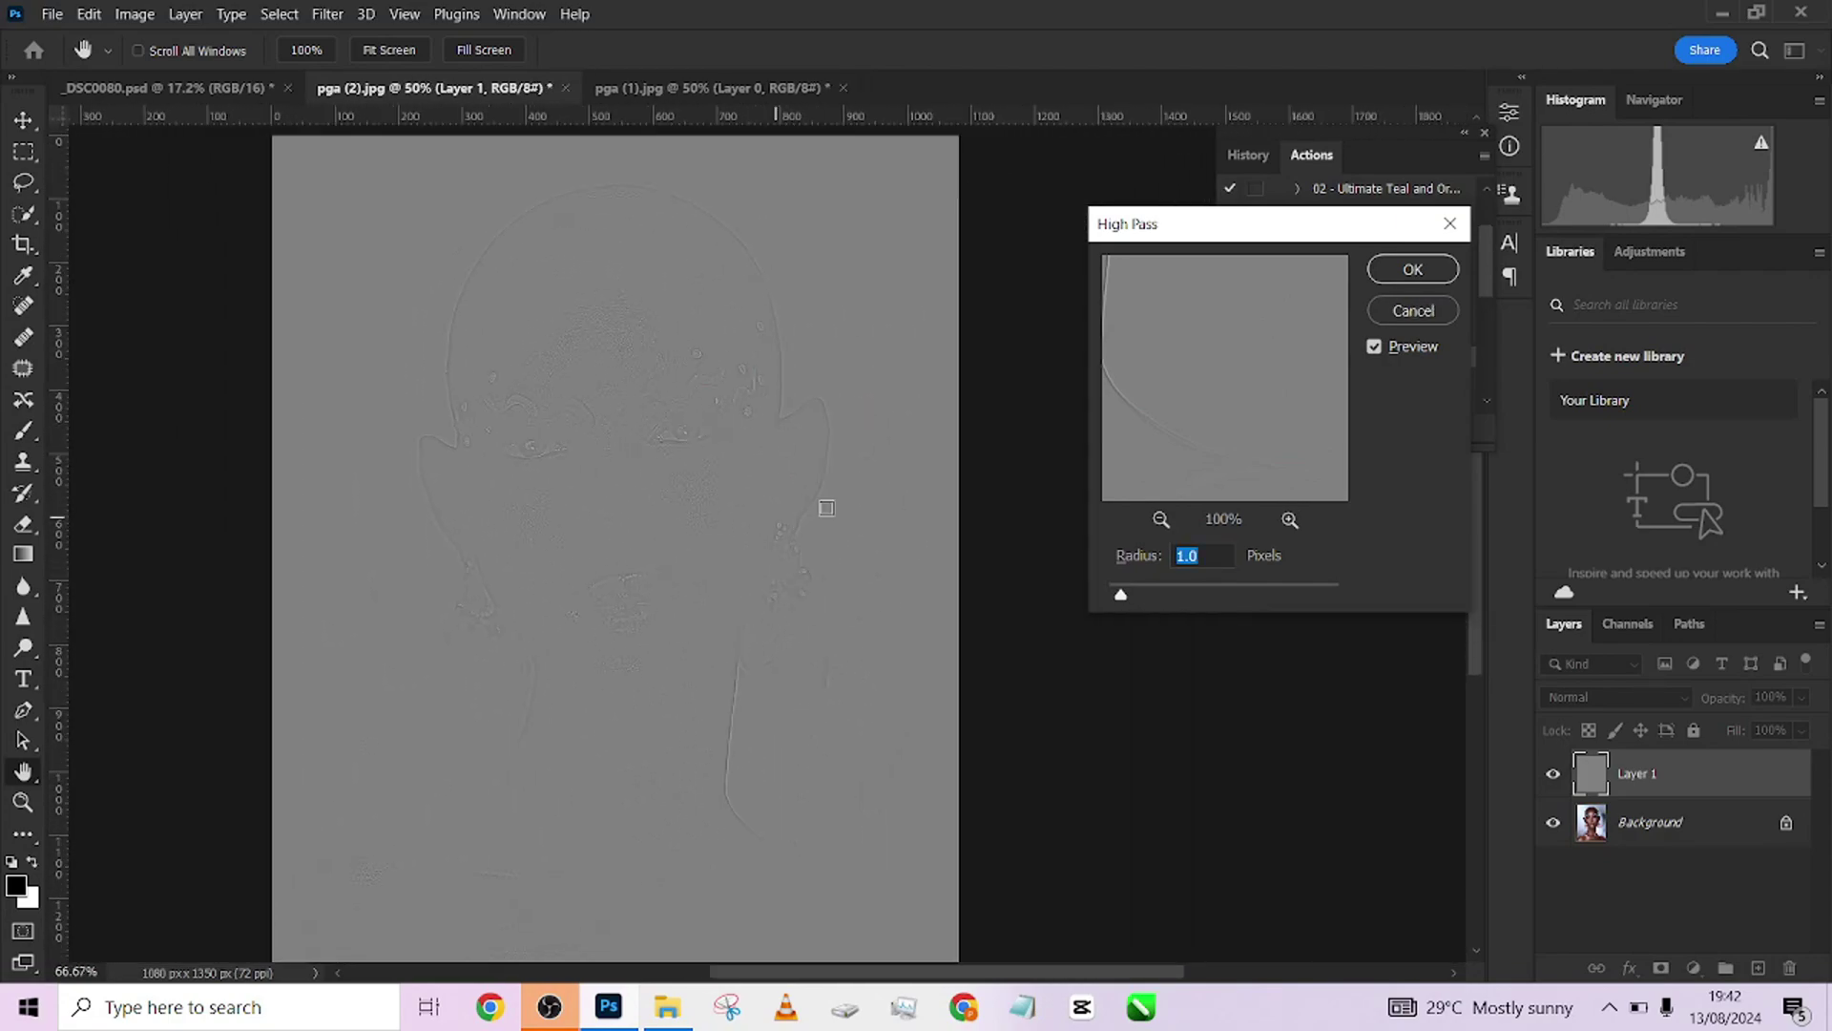
# Step: Apply the 1.0-pixel High Pass and set Layer 1's blend mode to Overlay
pyautogui.click(1420, 272)
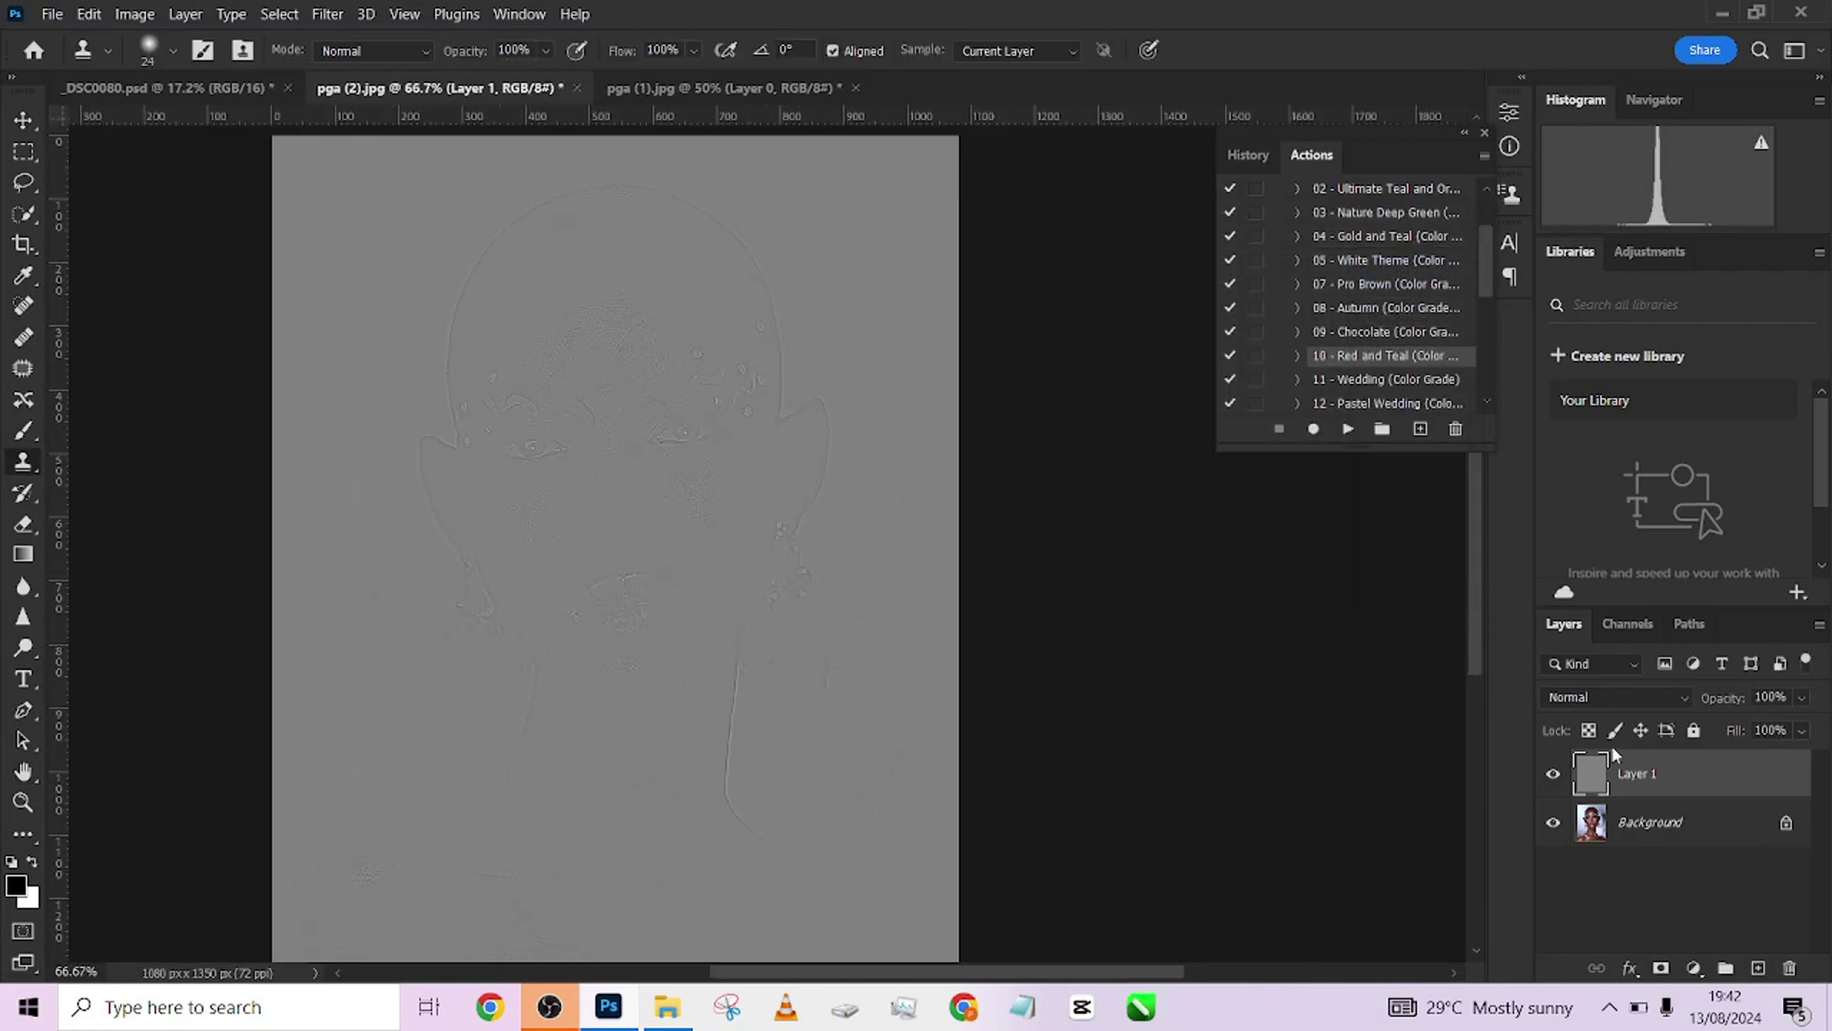
pyautogui.click(1609, 697)
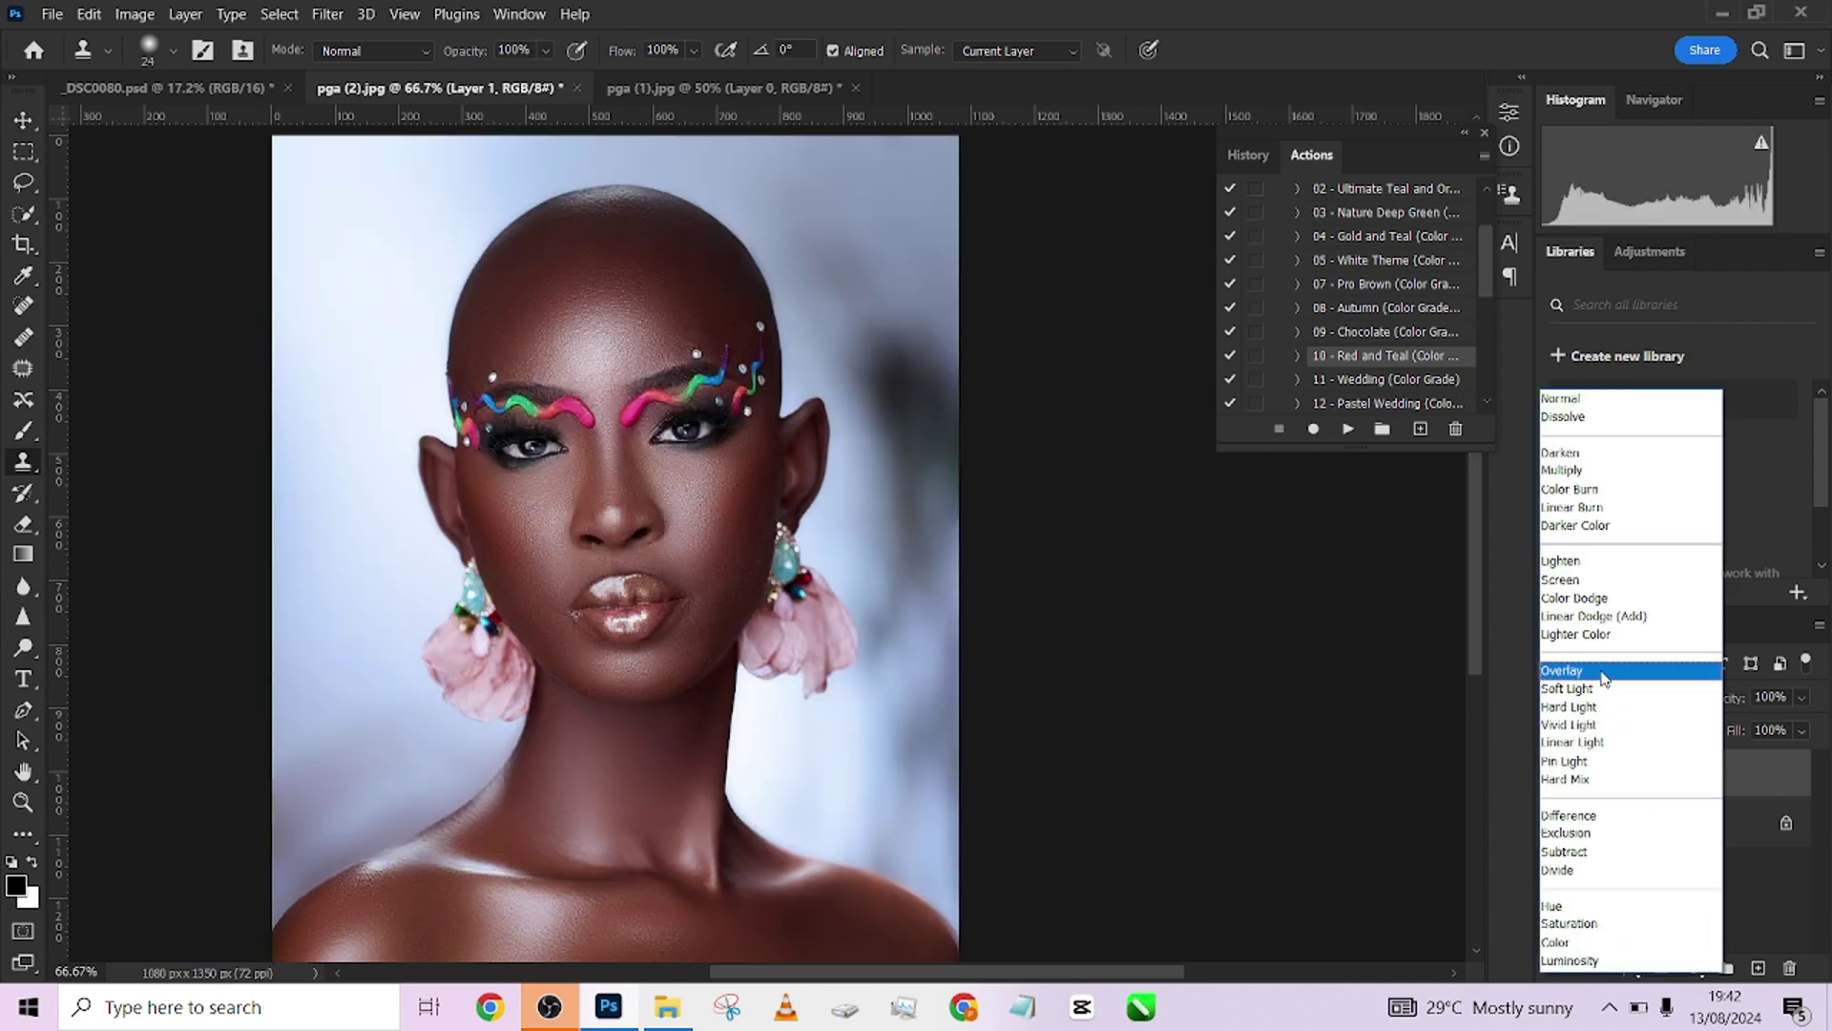
pyautogui.click(1603, 672)
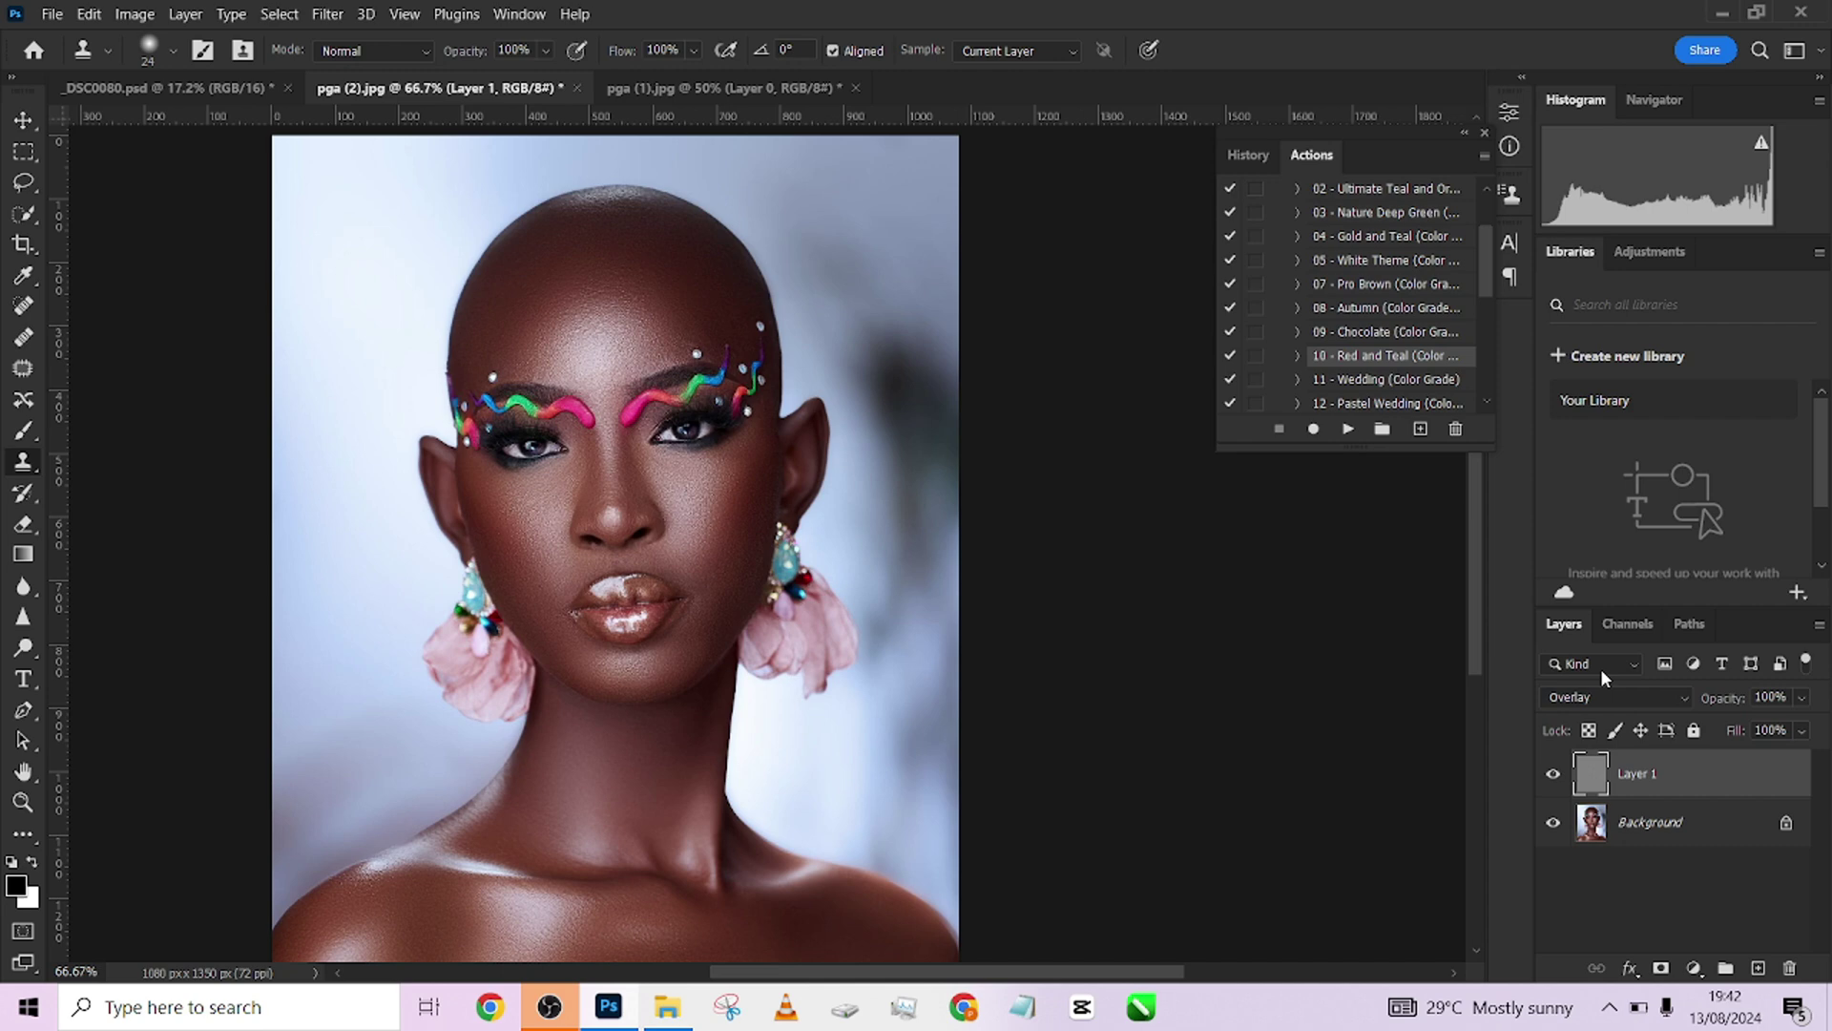
pyautogui.press('Return')
pyautogui.scroll(4, 680, 499)
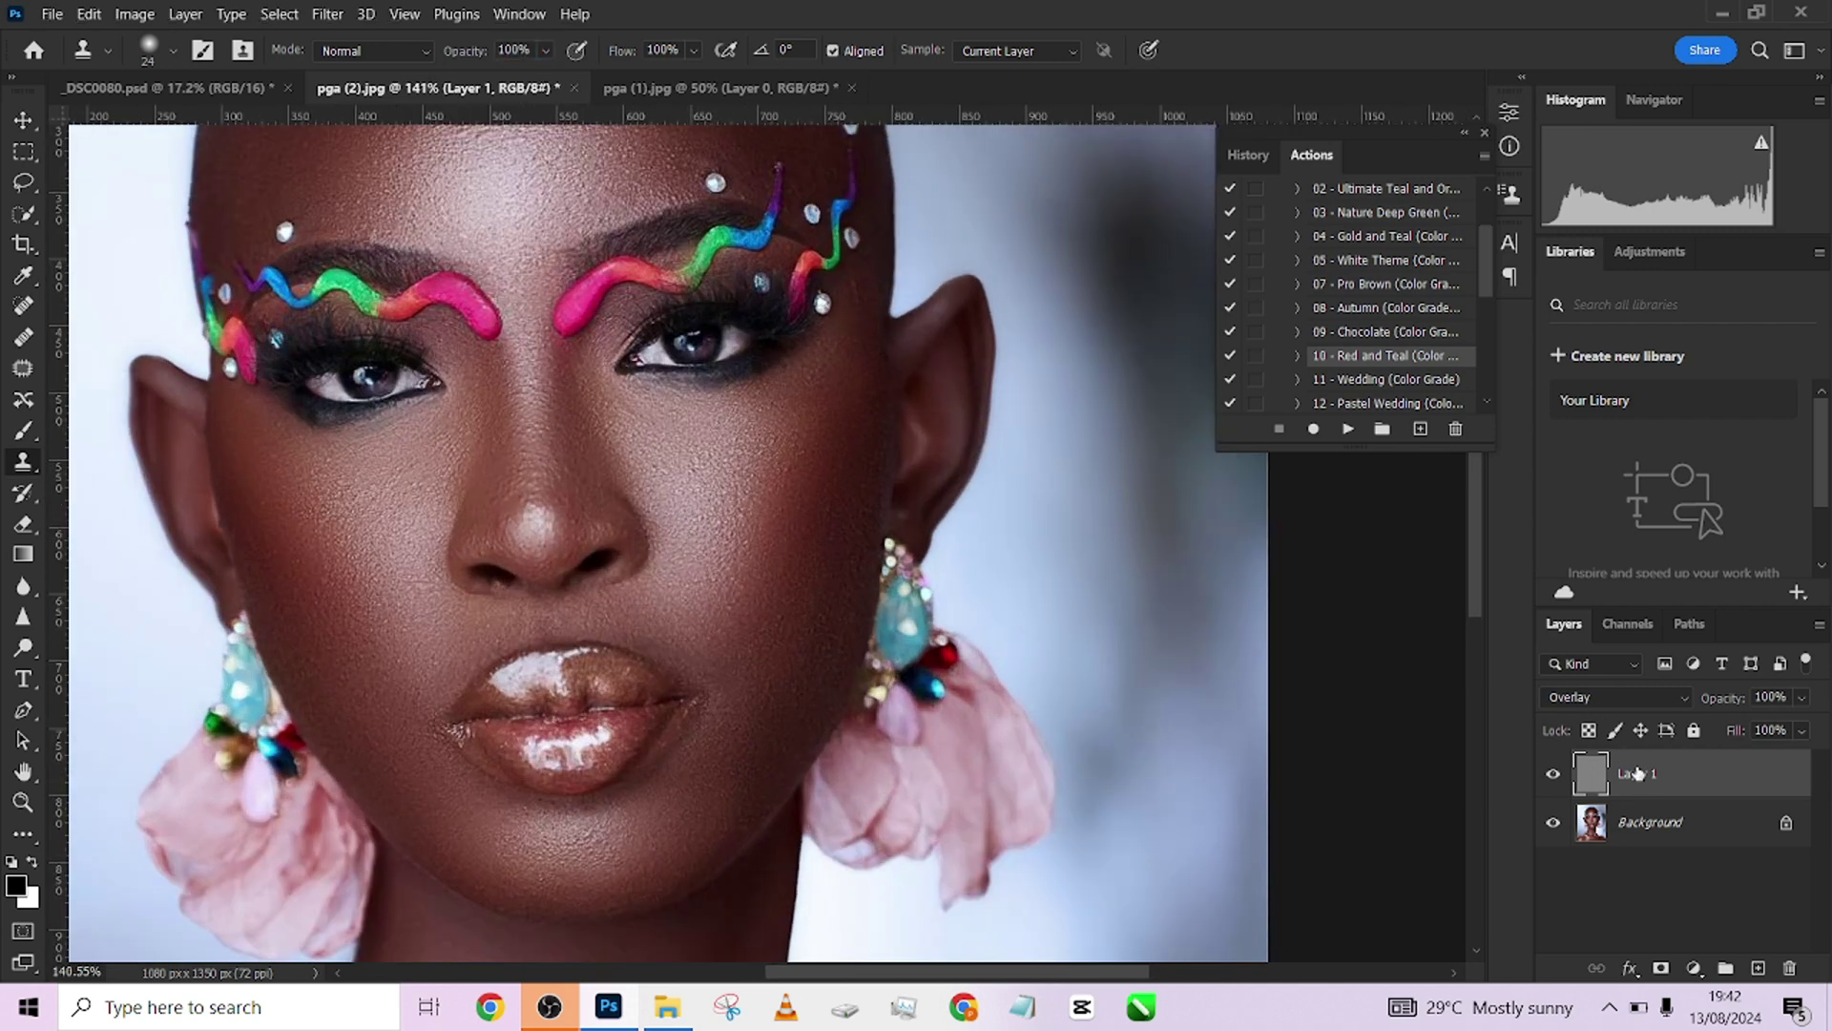
# Step: Toggle Layer 1's visibility to compare, then undo the Overlay mode and High Pass filter
pyautogui.click(1556, 778)
pyautogui.click(1555, 778)
pyautogui.click(1556, 776)
pyautogui.click(1555, 776)
pyautogui.click(1555, 778)
pyautogui.click(1555, 778)
pyautogui.click(1556, 778)
pyautogui.click(1556, 777)
pyautogui.hotkey('shift', 'alt', 'n')
pyautogui.hotkey('ctrl', 'z')
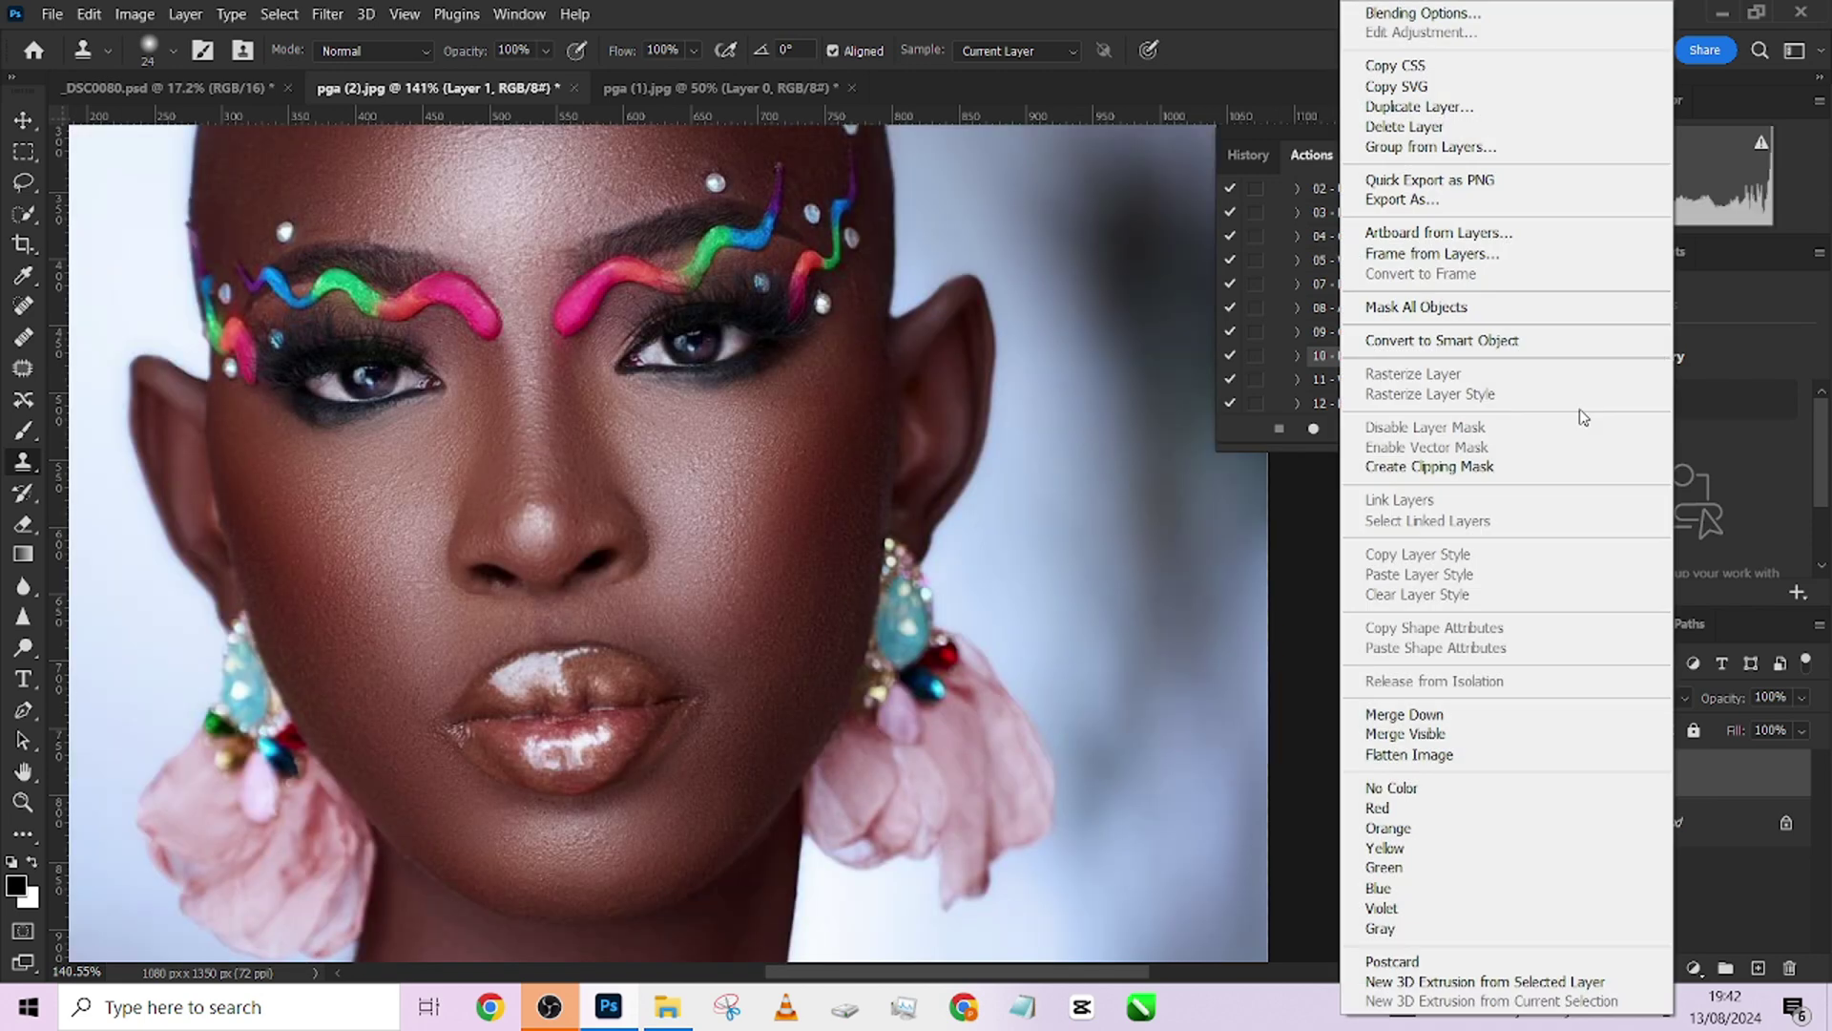
# Step: Convert Layer 1 to a smart object, add High Pass as a smart filter, and blend it in Overlay
pyautogui.rightClick(1674, 791)
pyautogui.click(1422, 342)
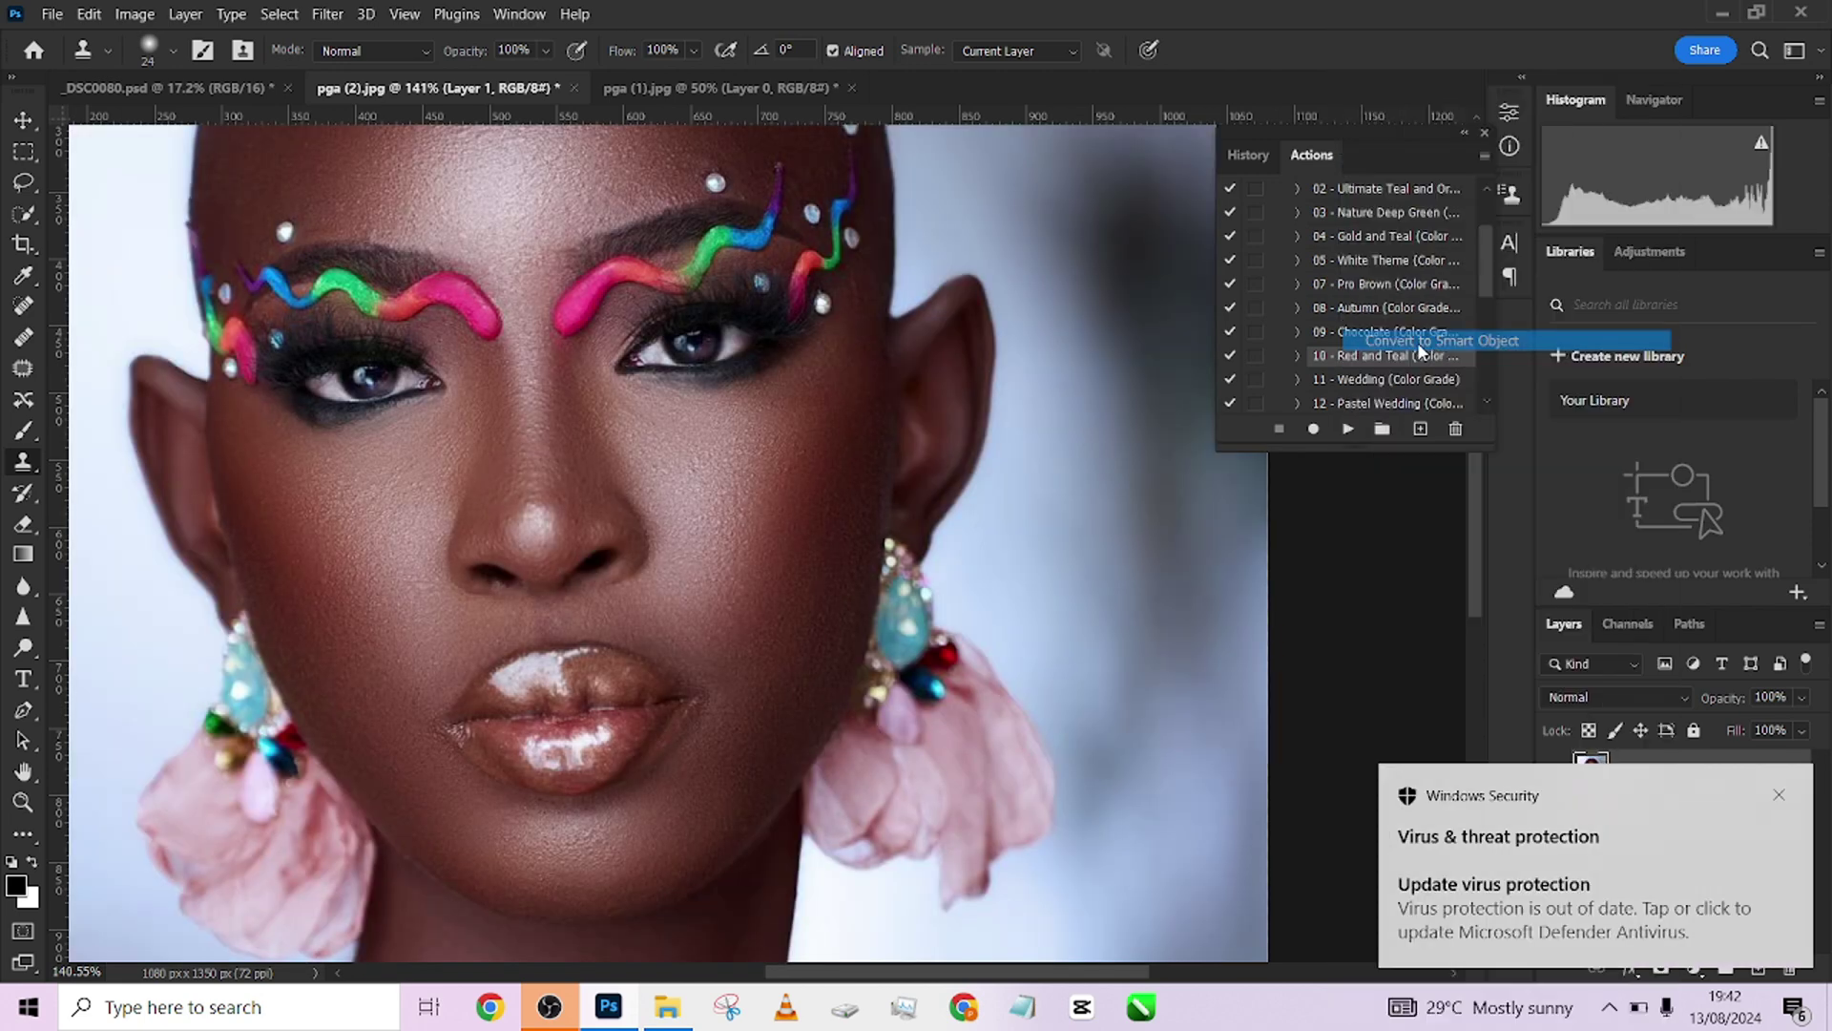
pyautogui.click(1779, 796)
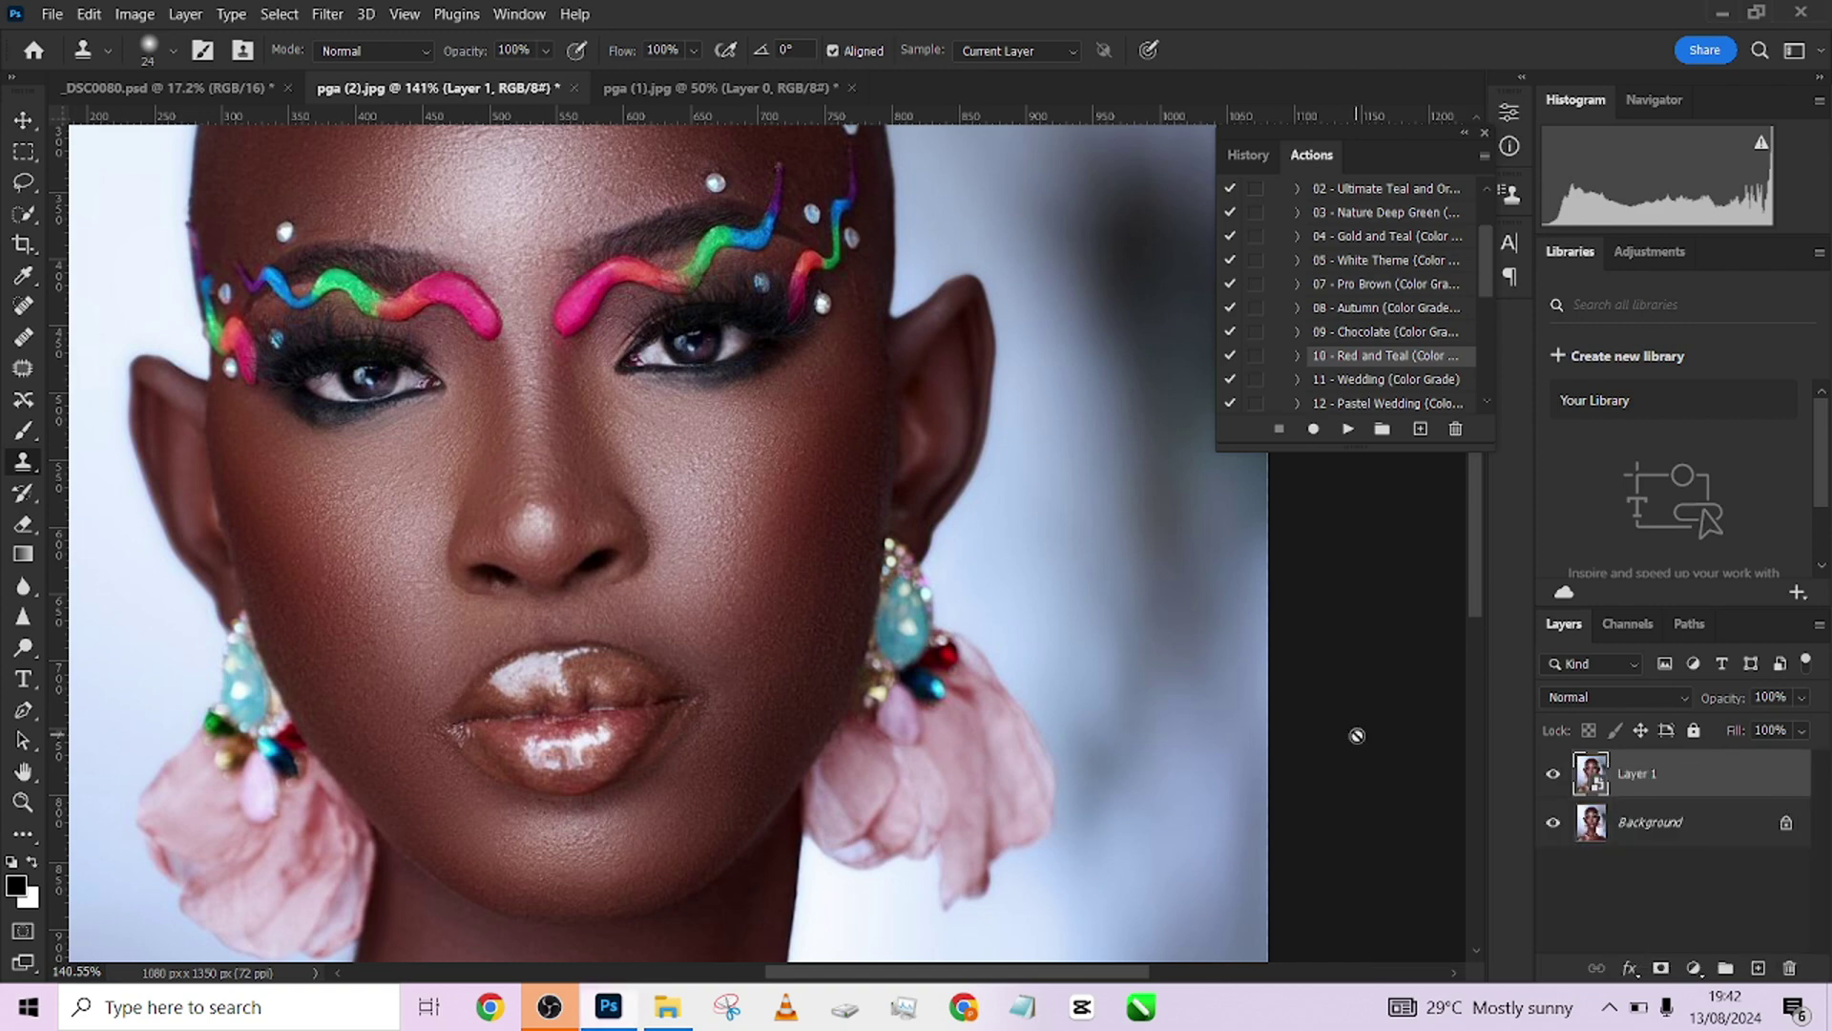
pyautogui.click(328, 14)
pyautogui.click(346, 38)
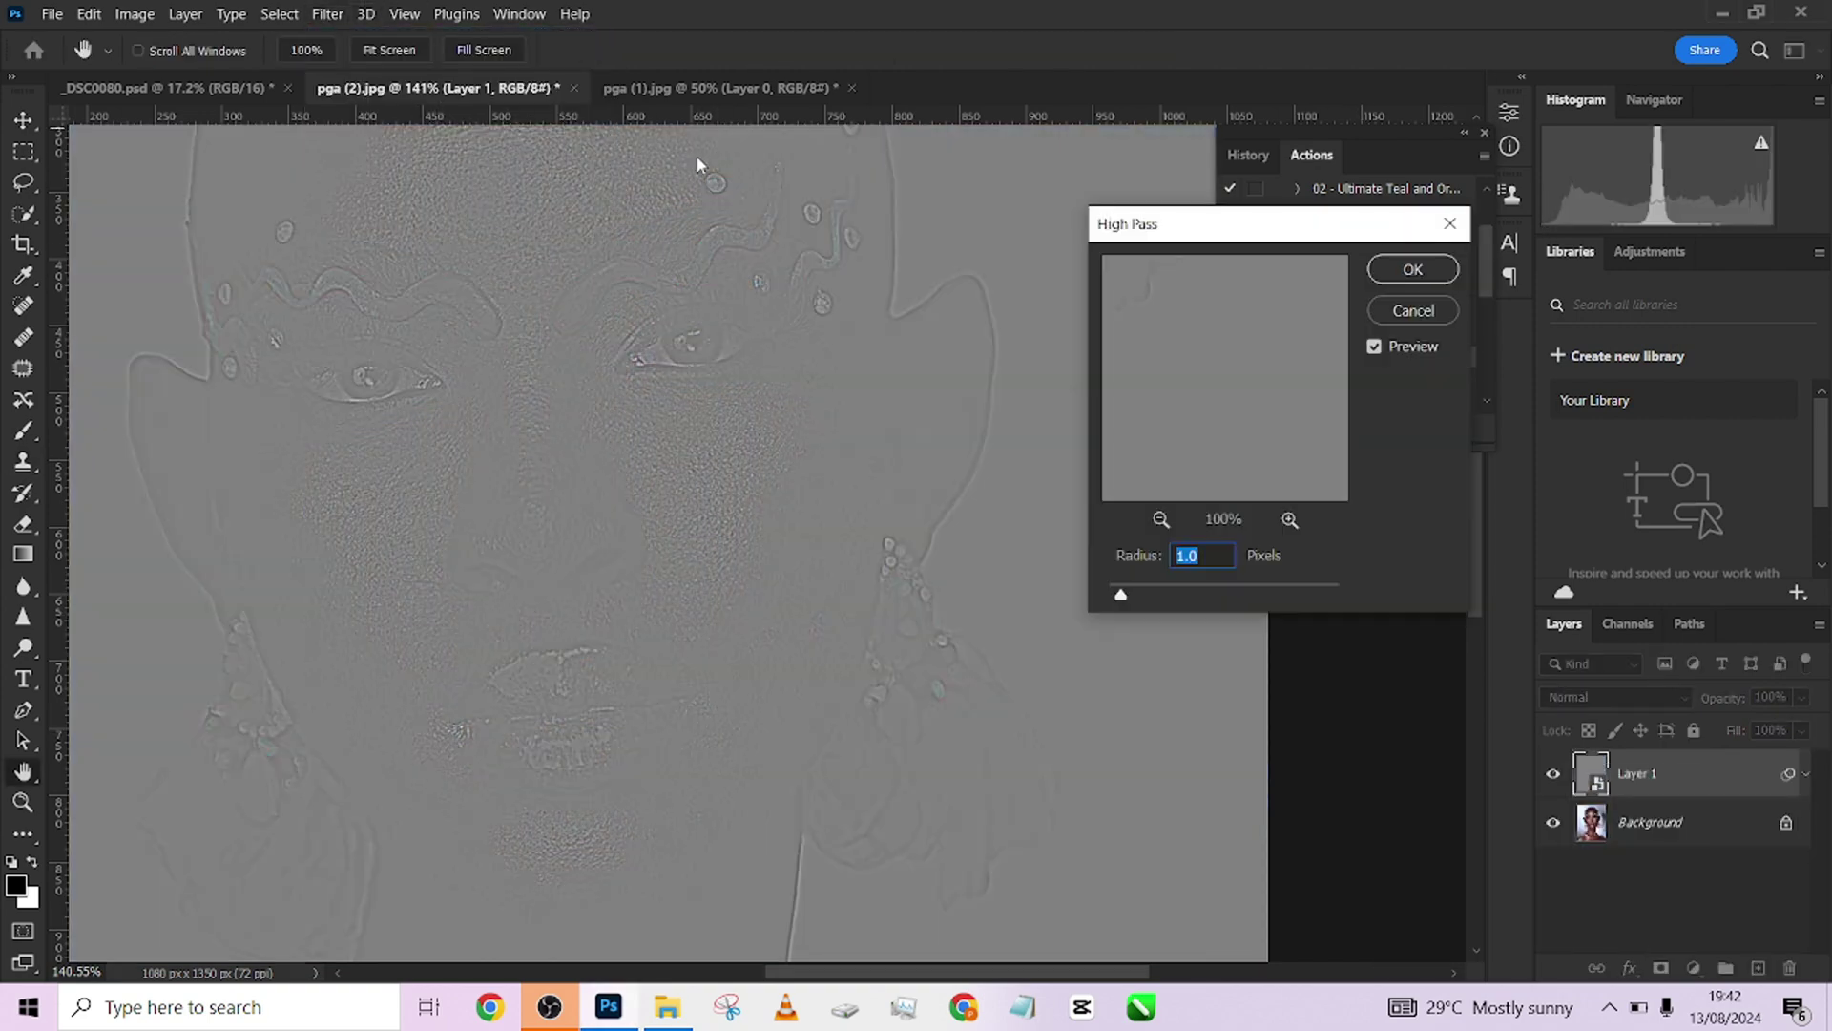
pyautogui.click(1413, 269)
pyautogui.click(1604, 700)
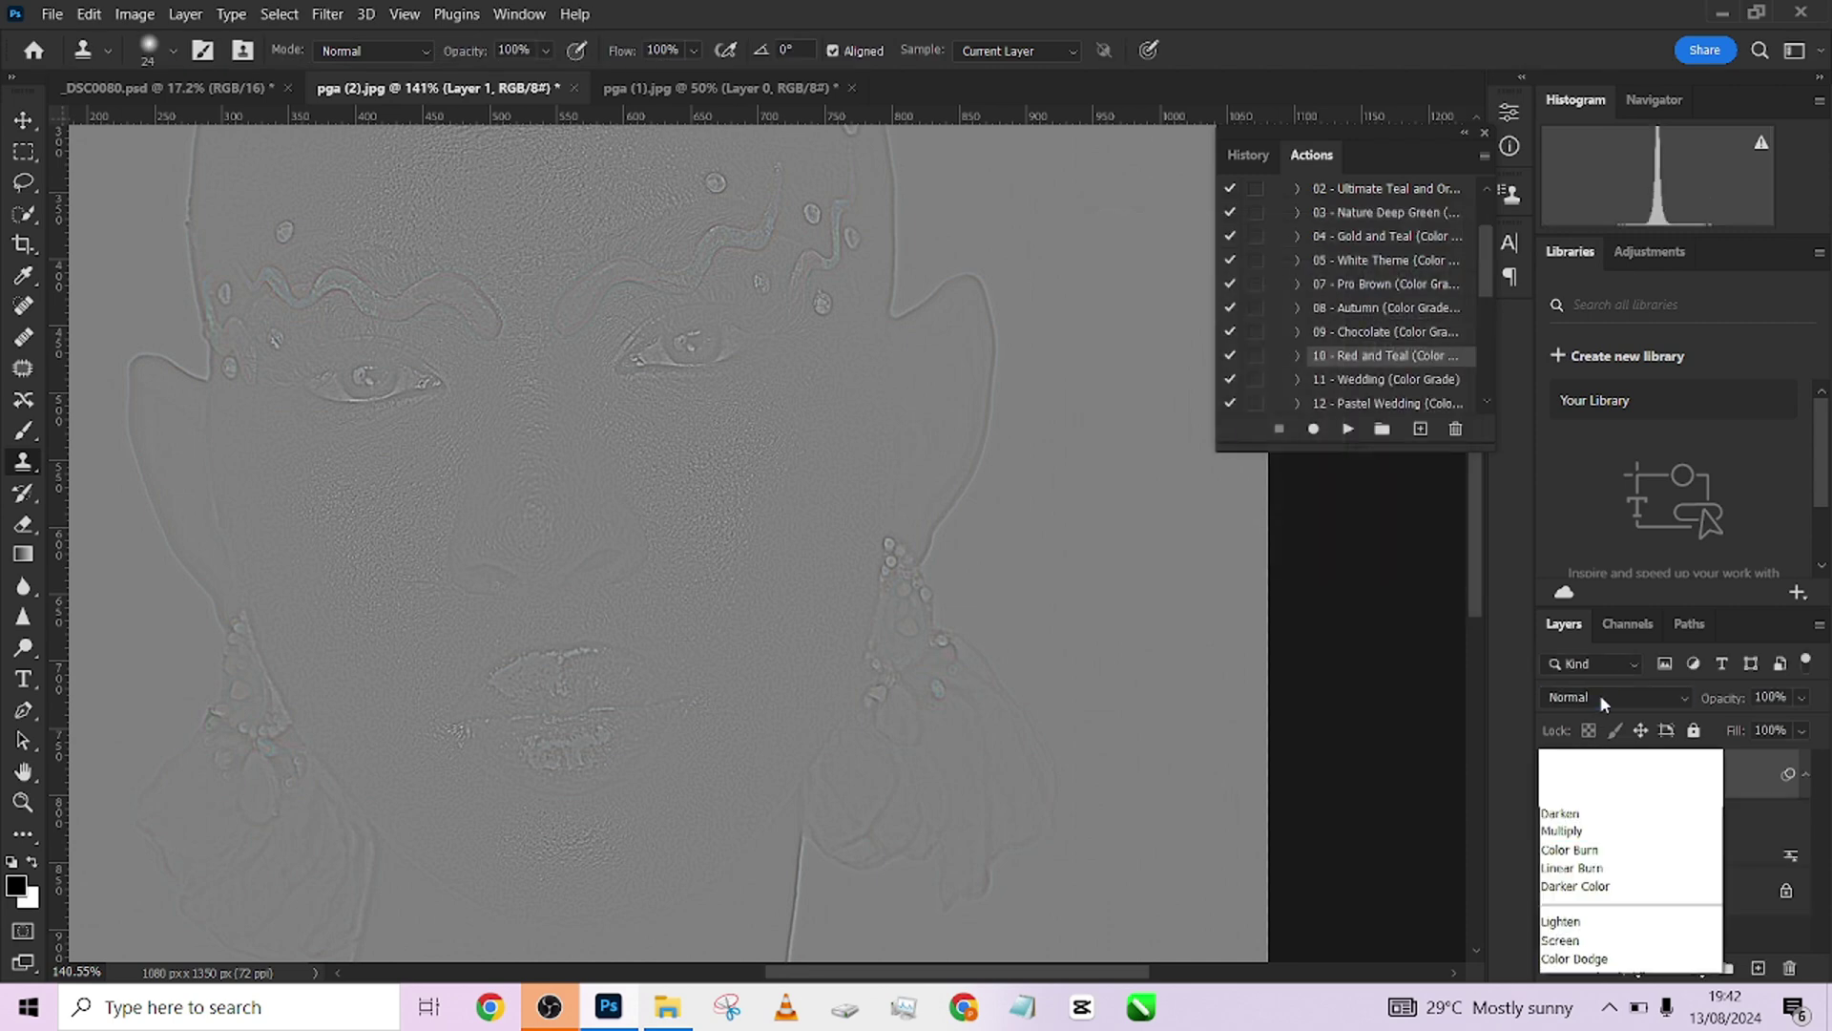
pyautogui.click(1596, 680)
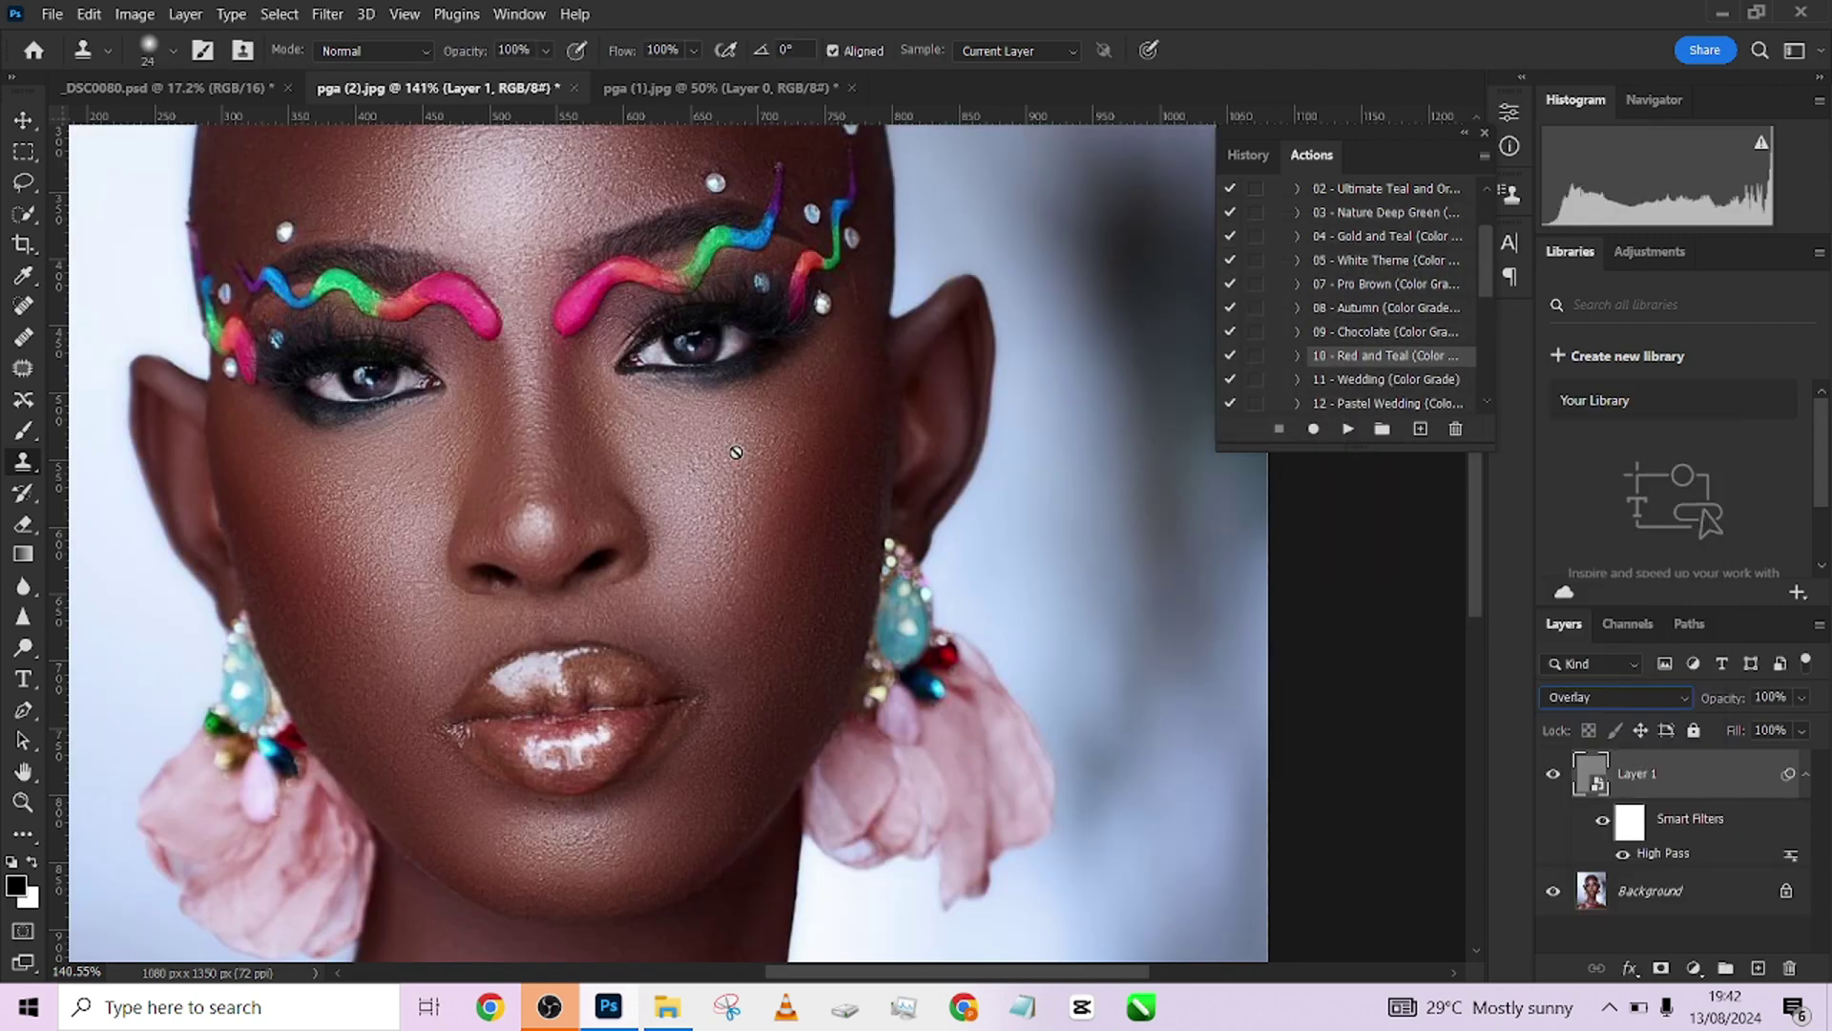
# Step: Raise the High Pass smart filter radius to 2 pixels
pyautogui.doubleClick(1652, 857)
pyautogui.moveTo(1153, 593)
pyautogui.mouseDown()
pyautogui.moveTo(1212, 598)
pyautogui.moveTo(1186, 597)
pyautogui.mouseUp()
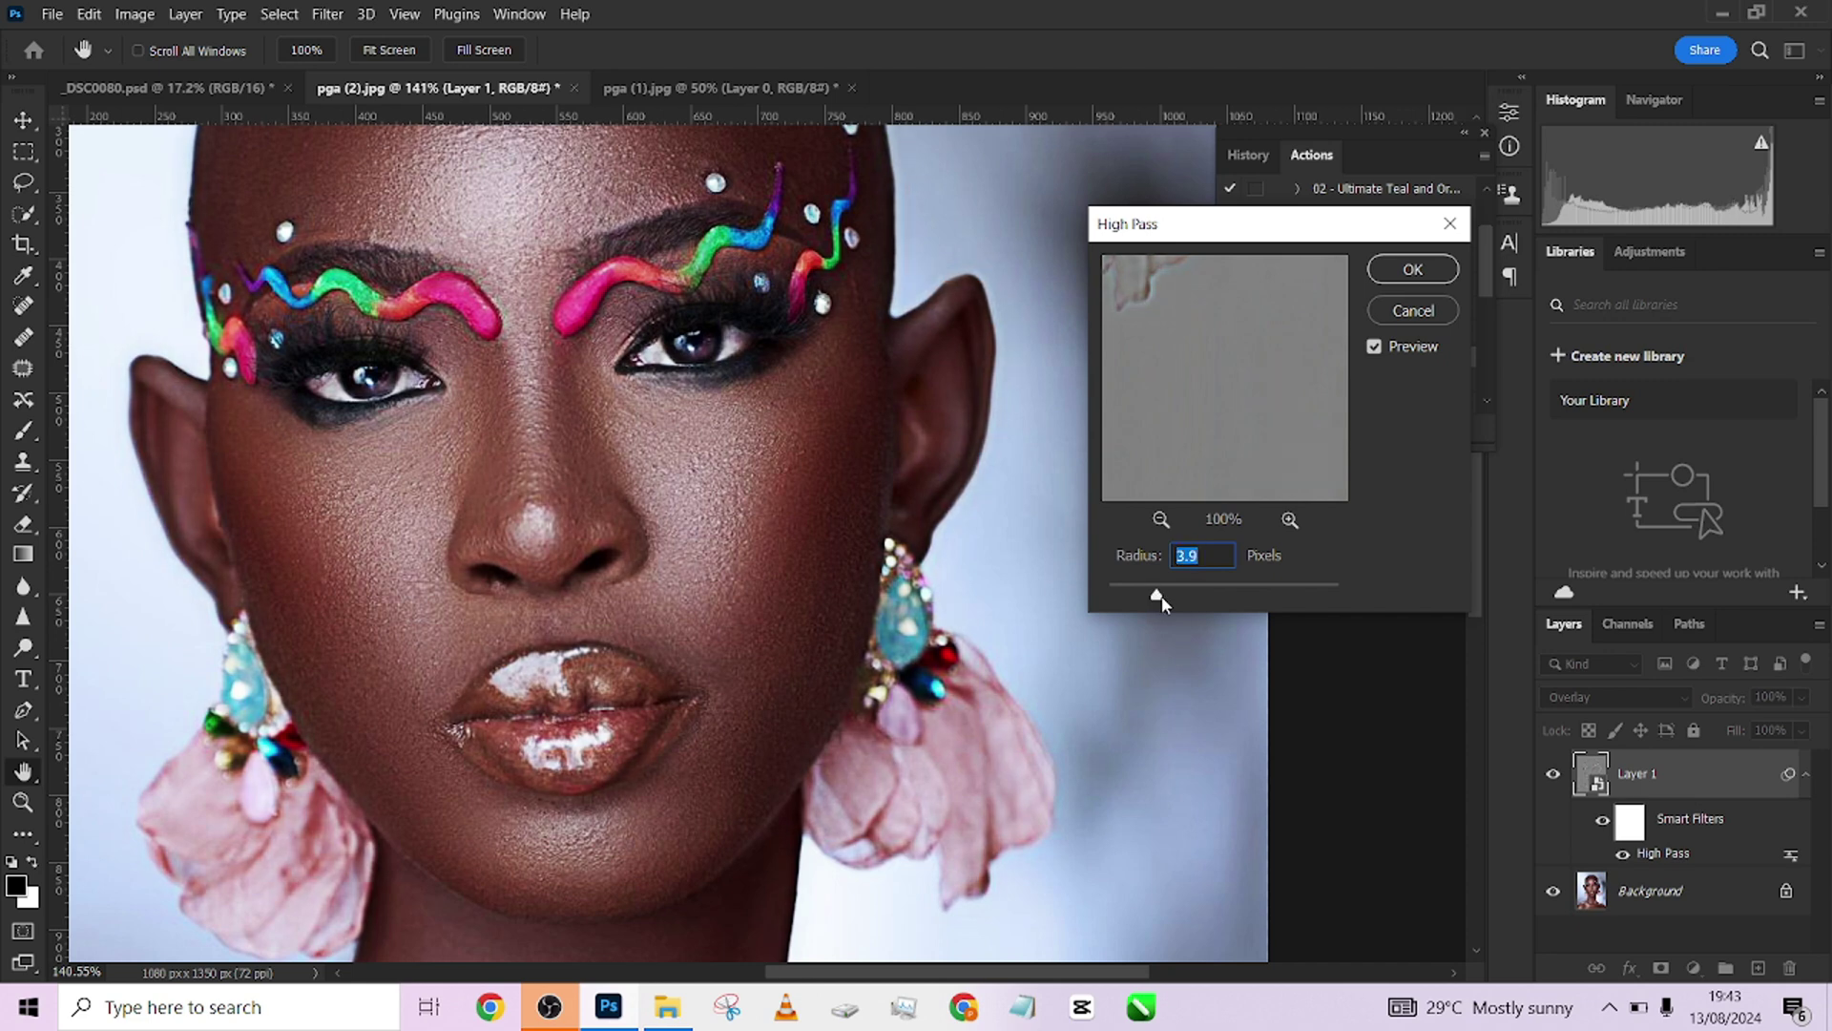
pyautogui.write('2')
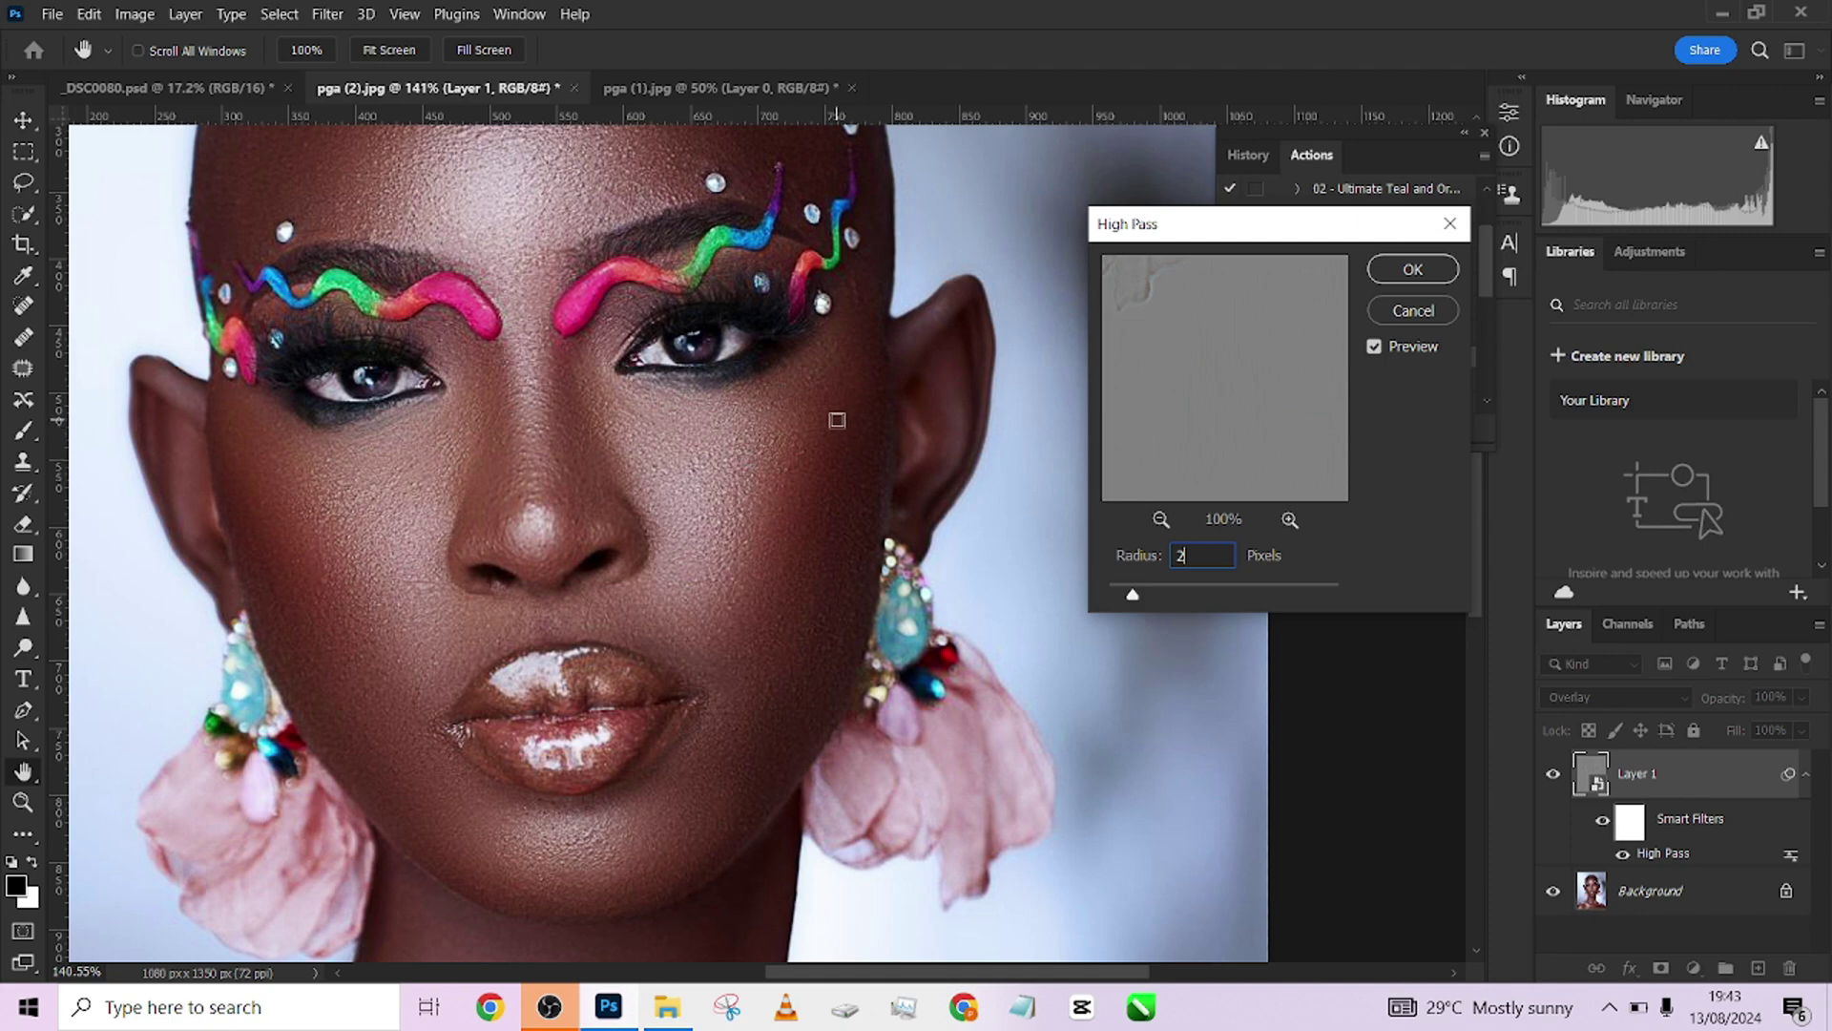
pyautogui.click(1408, 270)
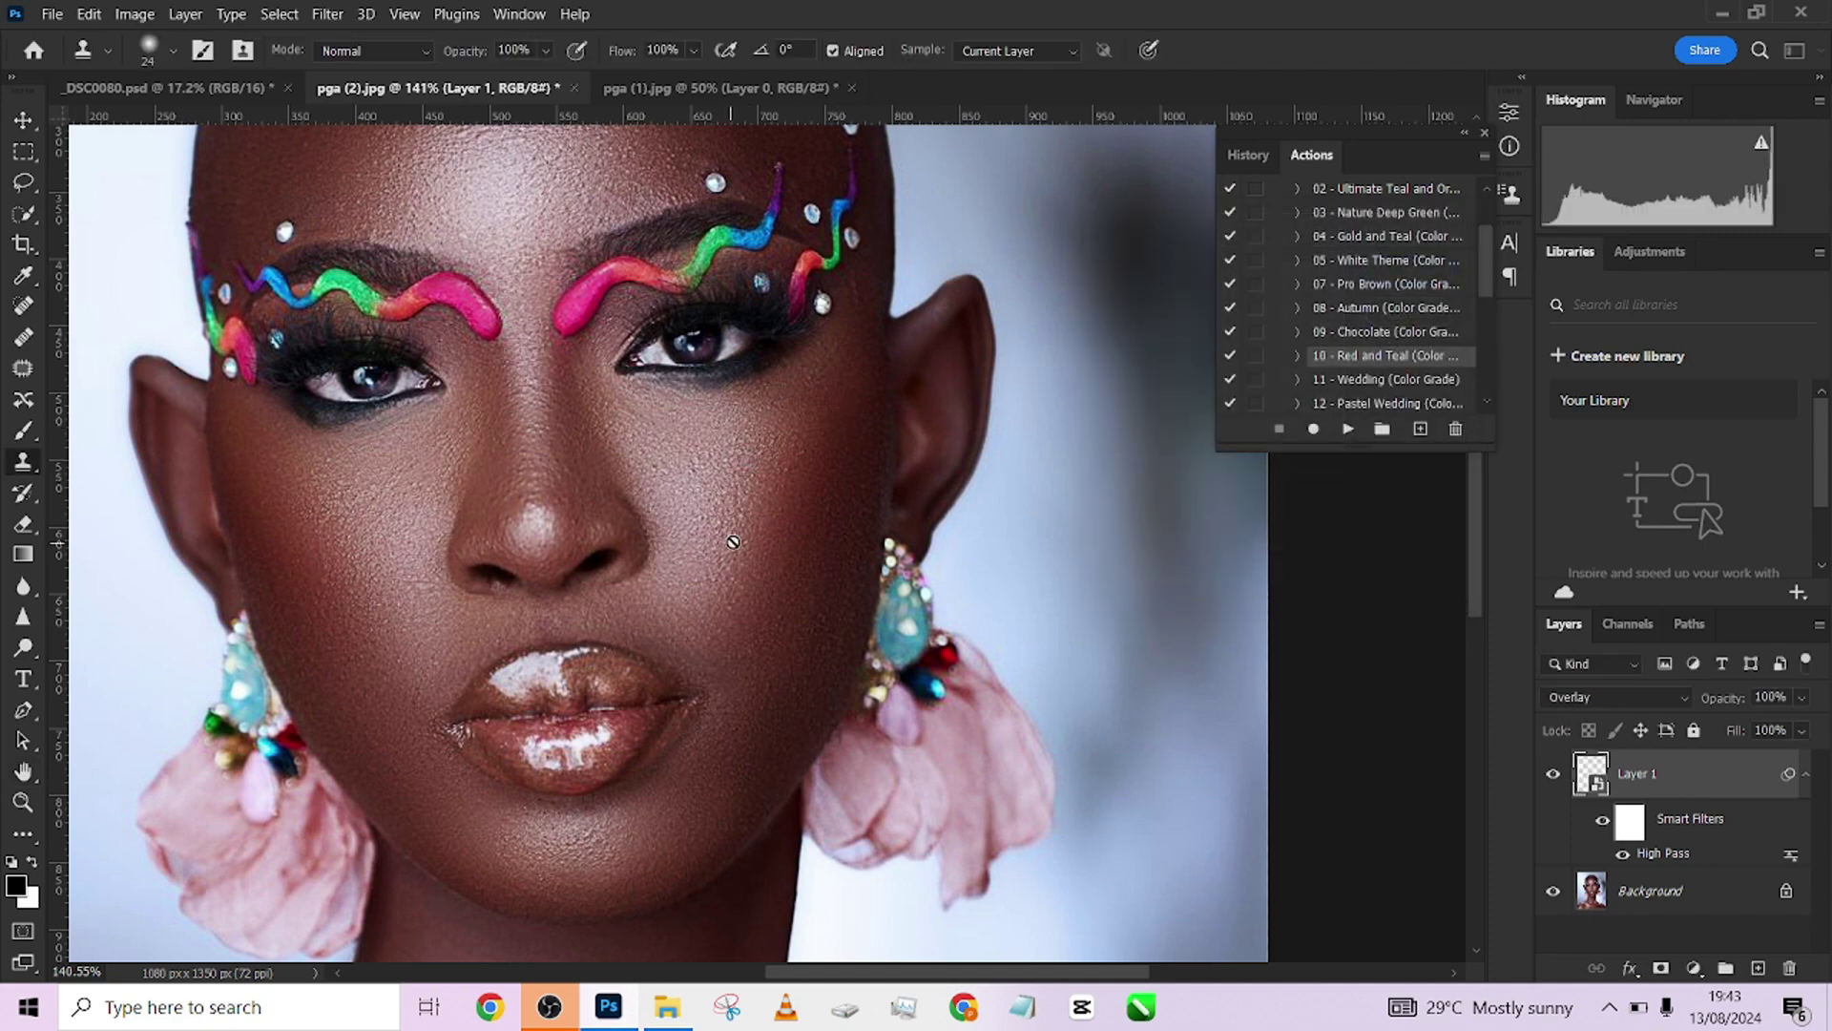
pyautogui.scroll(-1, 482, 639)
pyautogui.scroll(-10, 482, 639)
pyautogui.scroll(3, 813, 573)
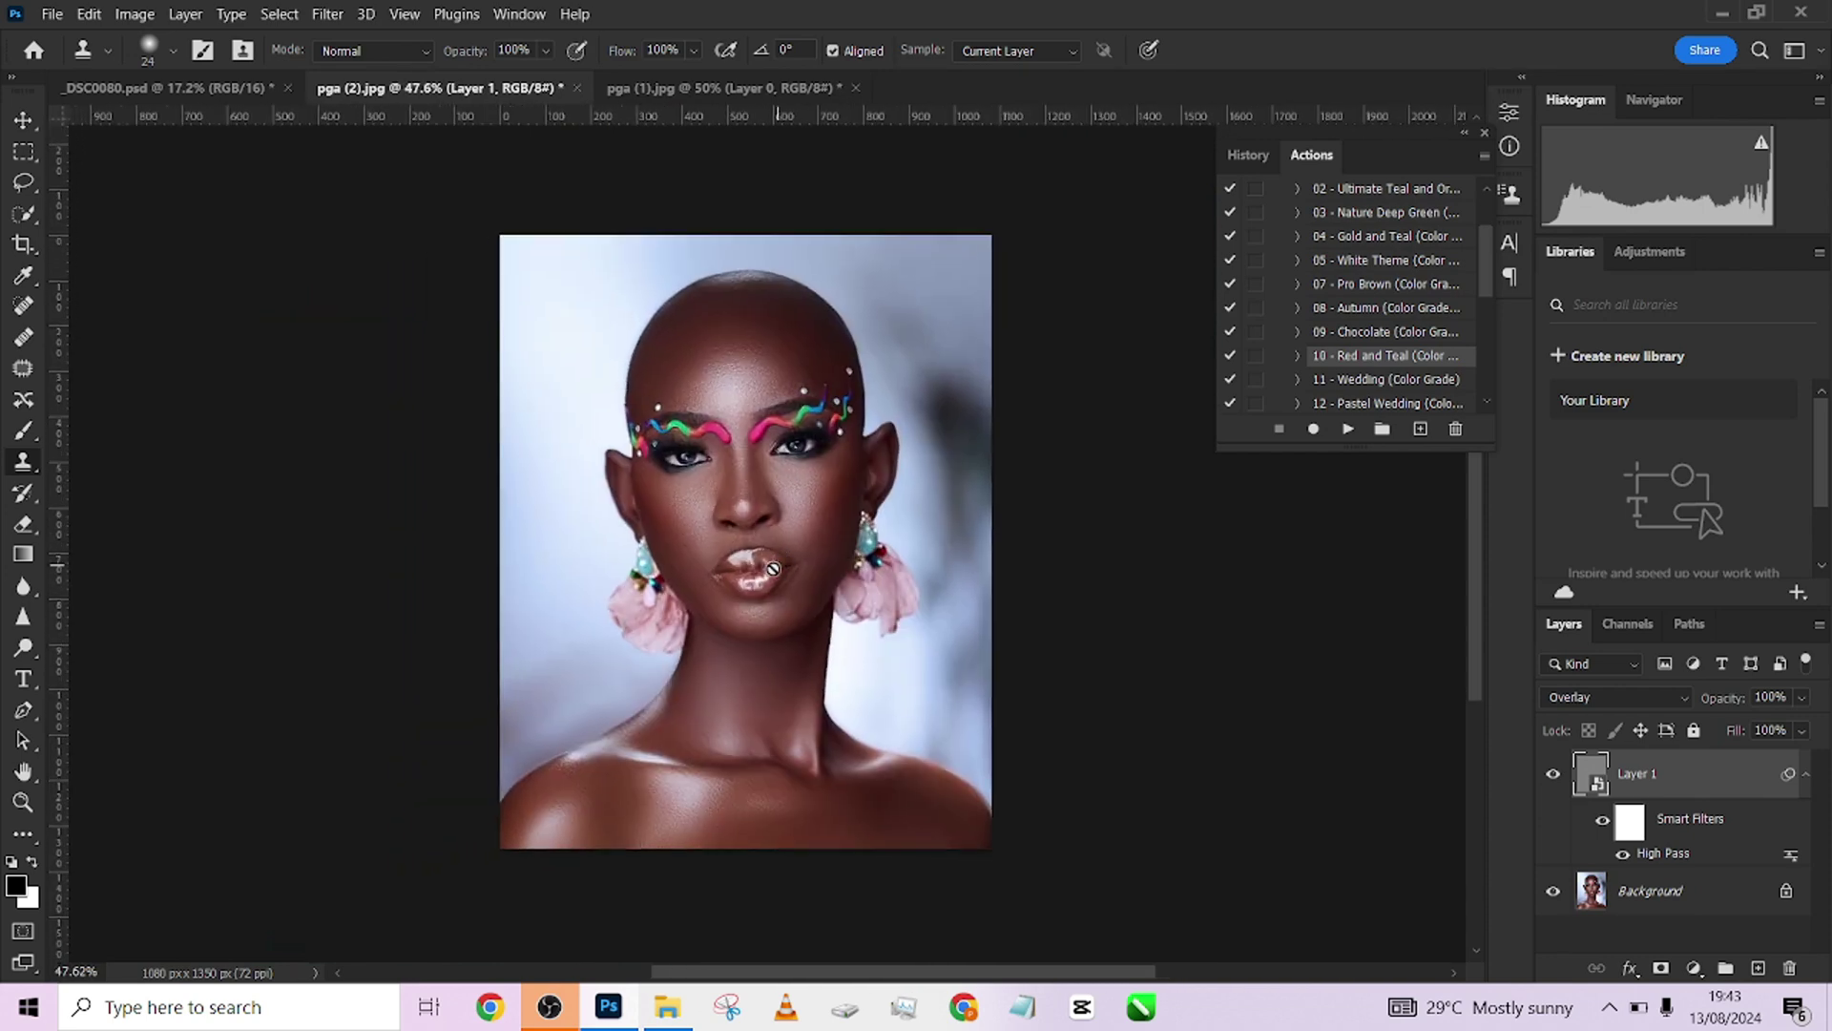
pyautogui.scroll(2, 813, 573)
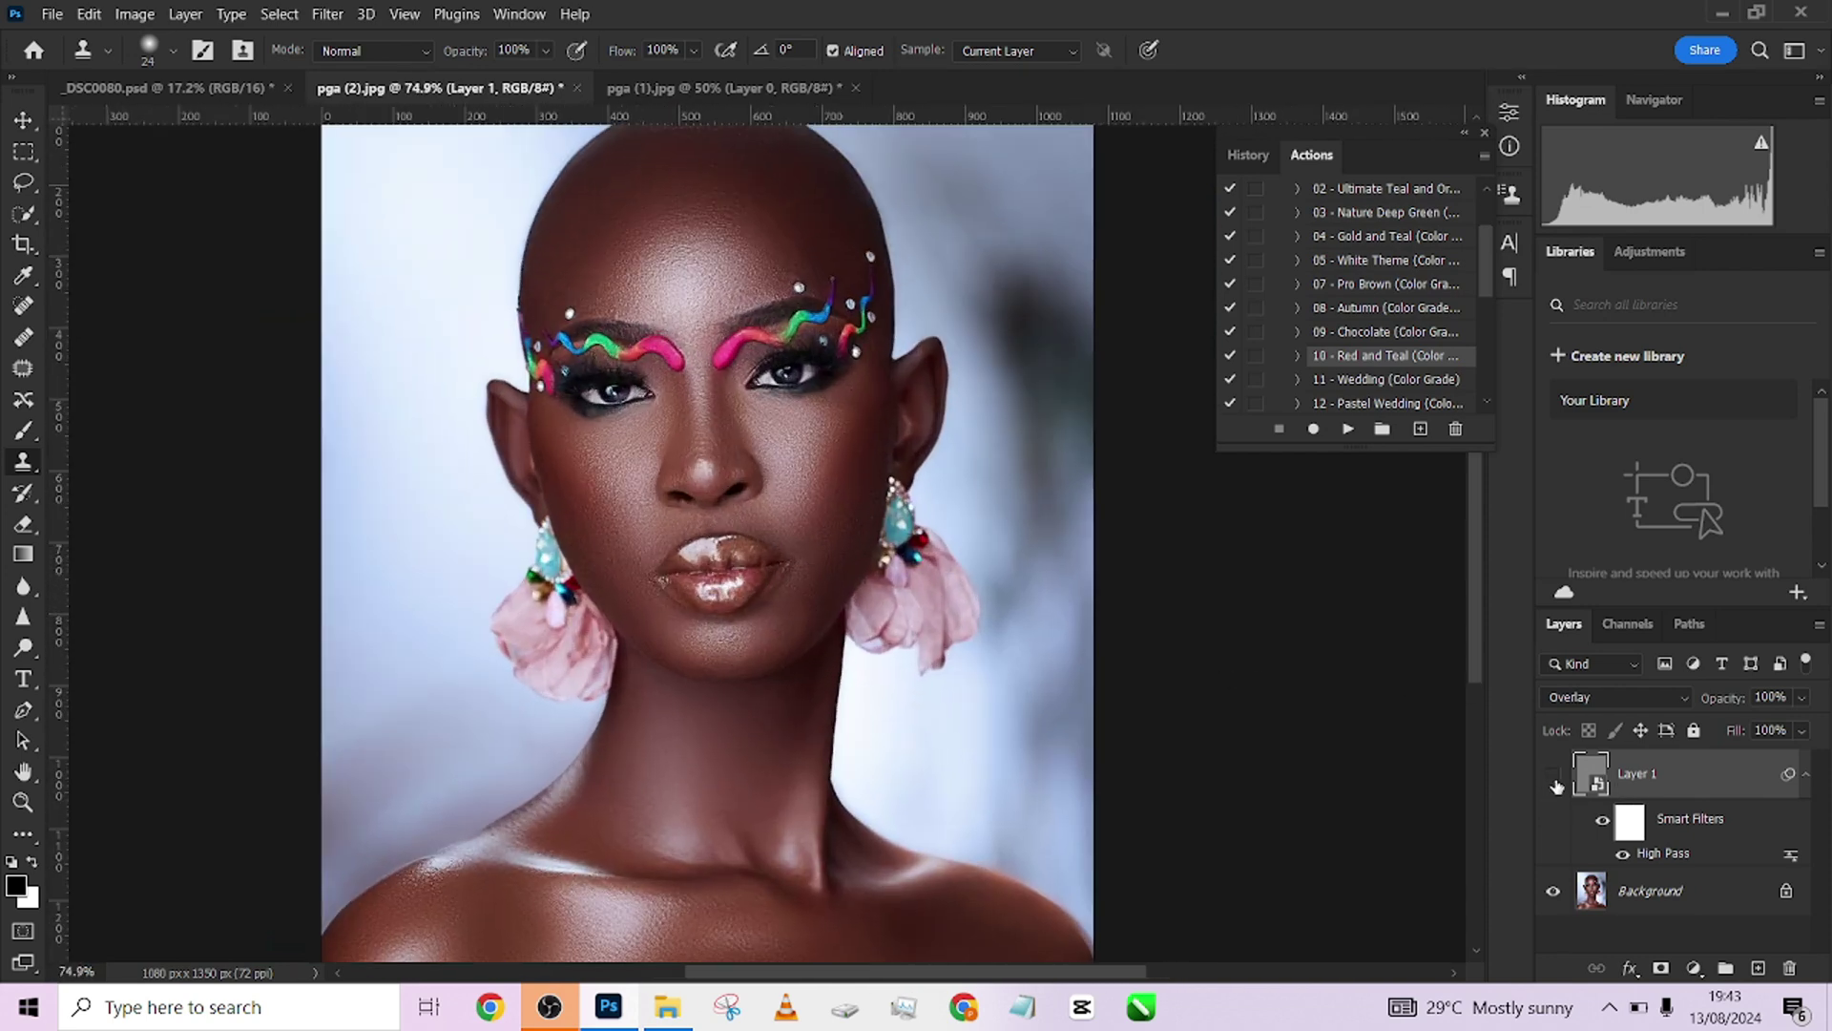
# Step: Use Merge Visible to bake the Overlay High Pass layer into the Background
pyautogui.rightClick(1651, 902)
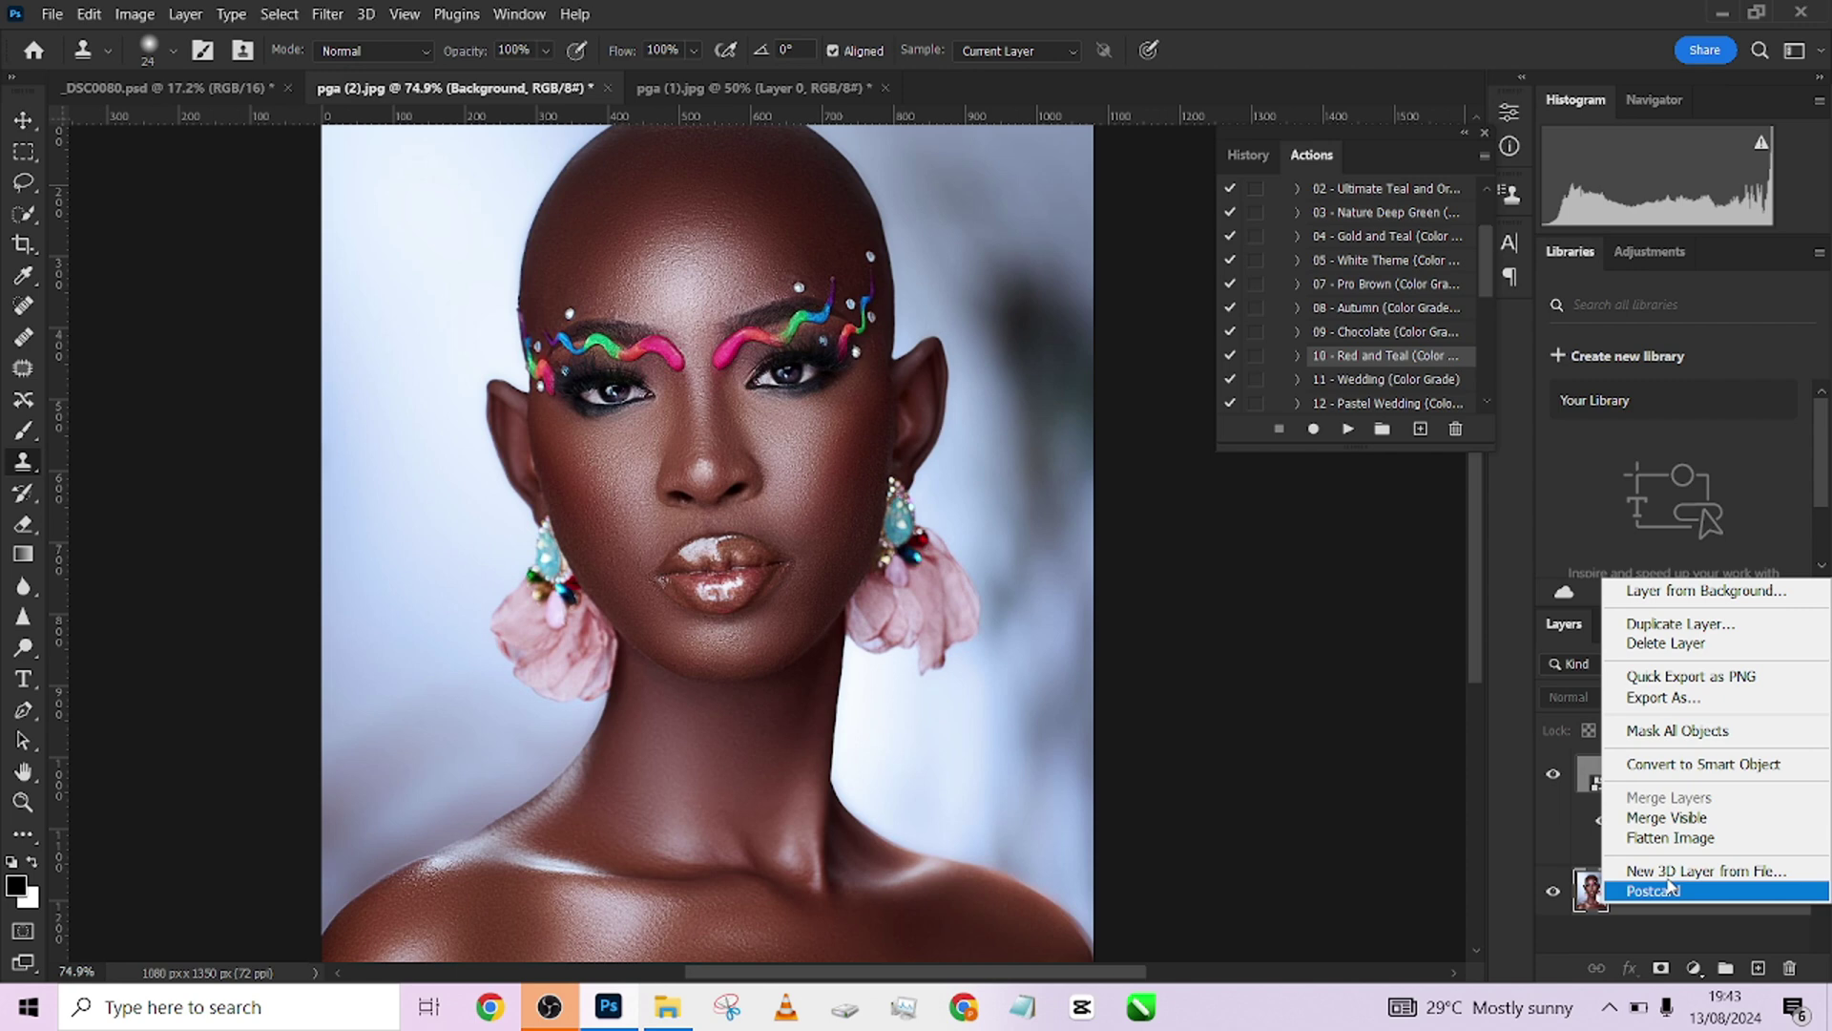
pyautogui.click(1668, 819)
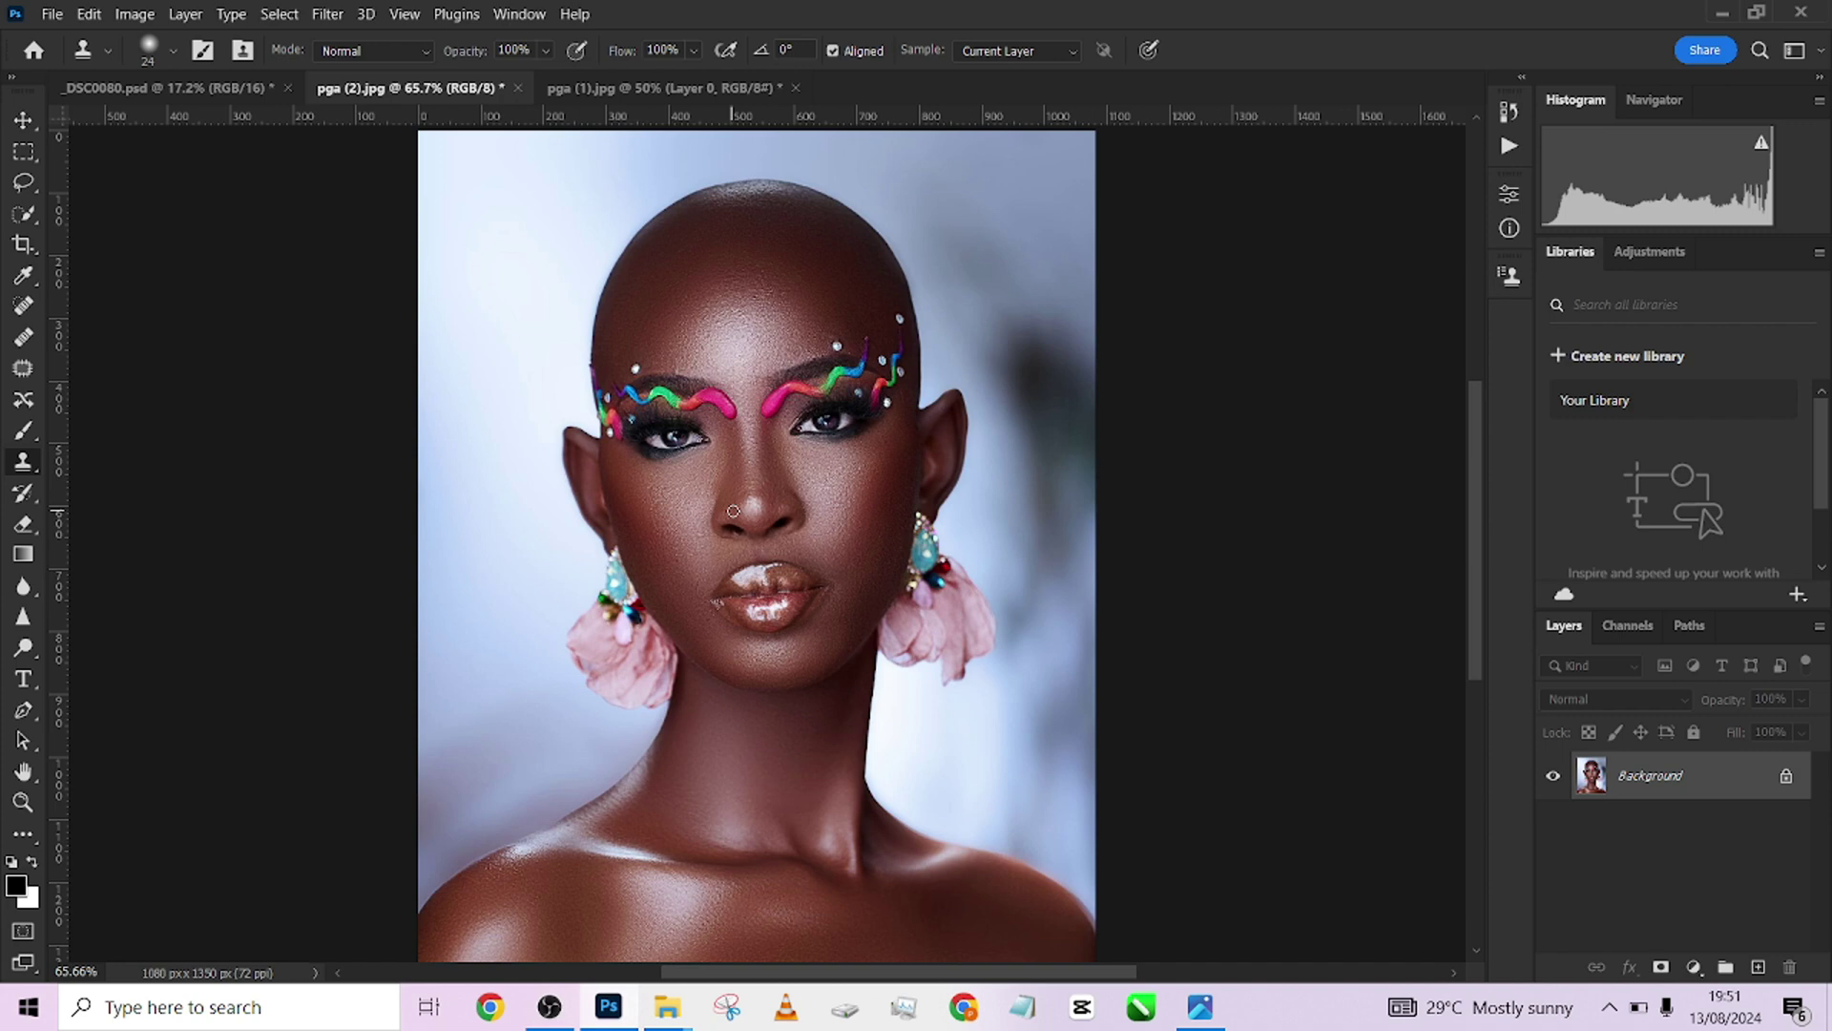
# Step: Open Edit > Assign Profile and preview Adobe RGB (1998) on the portrait
pyautogui.click(94, 17)
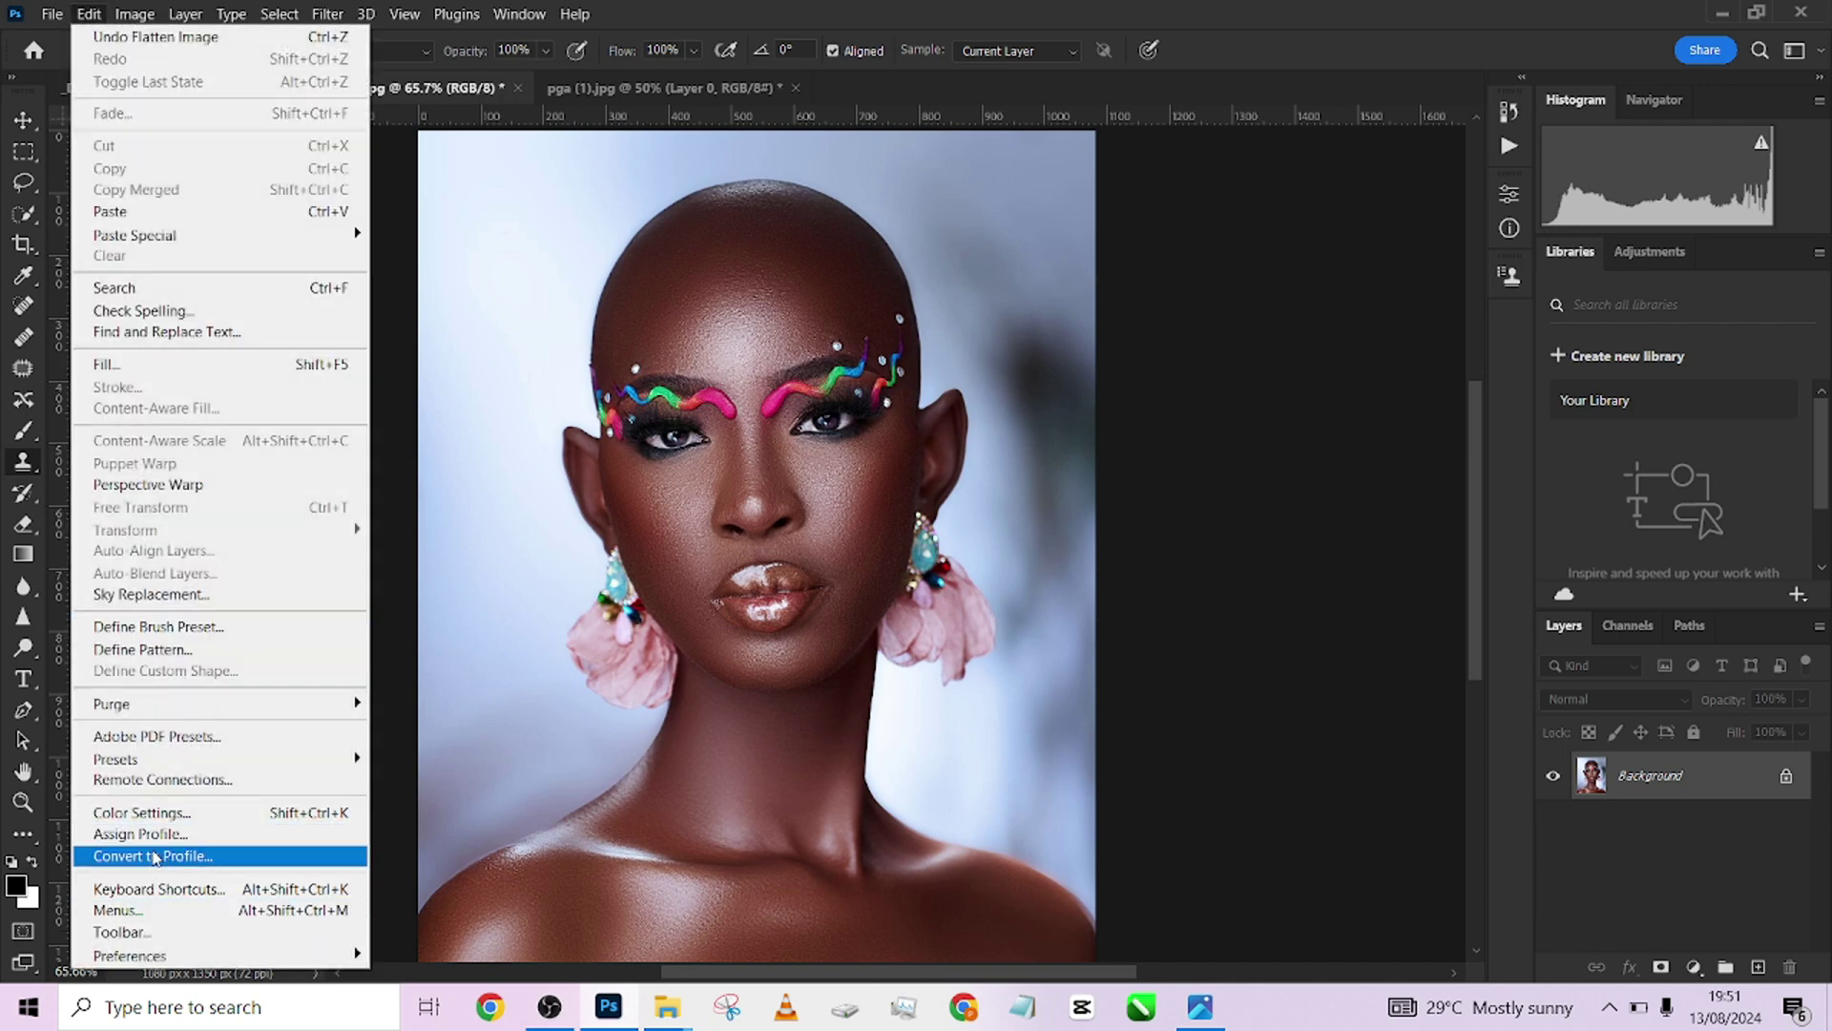
pyautogui.click(153, 834)
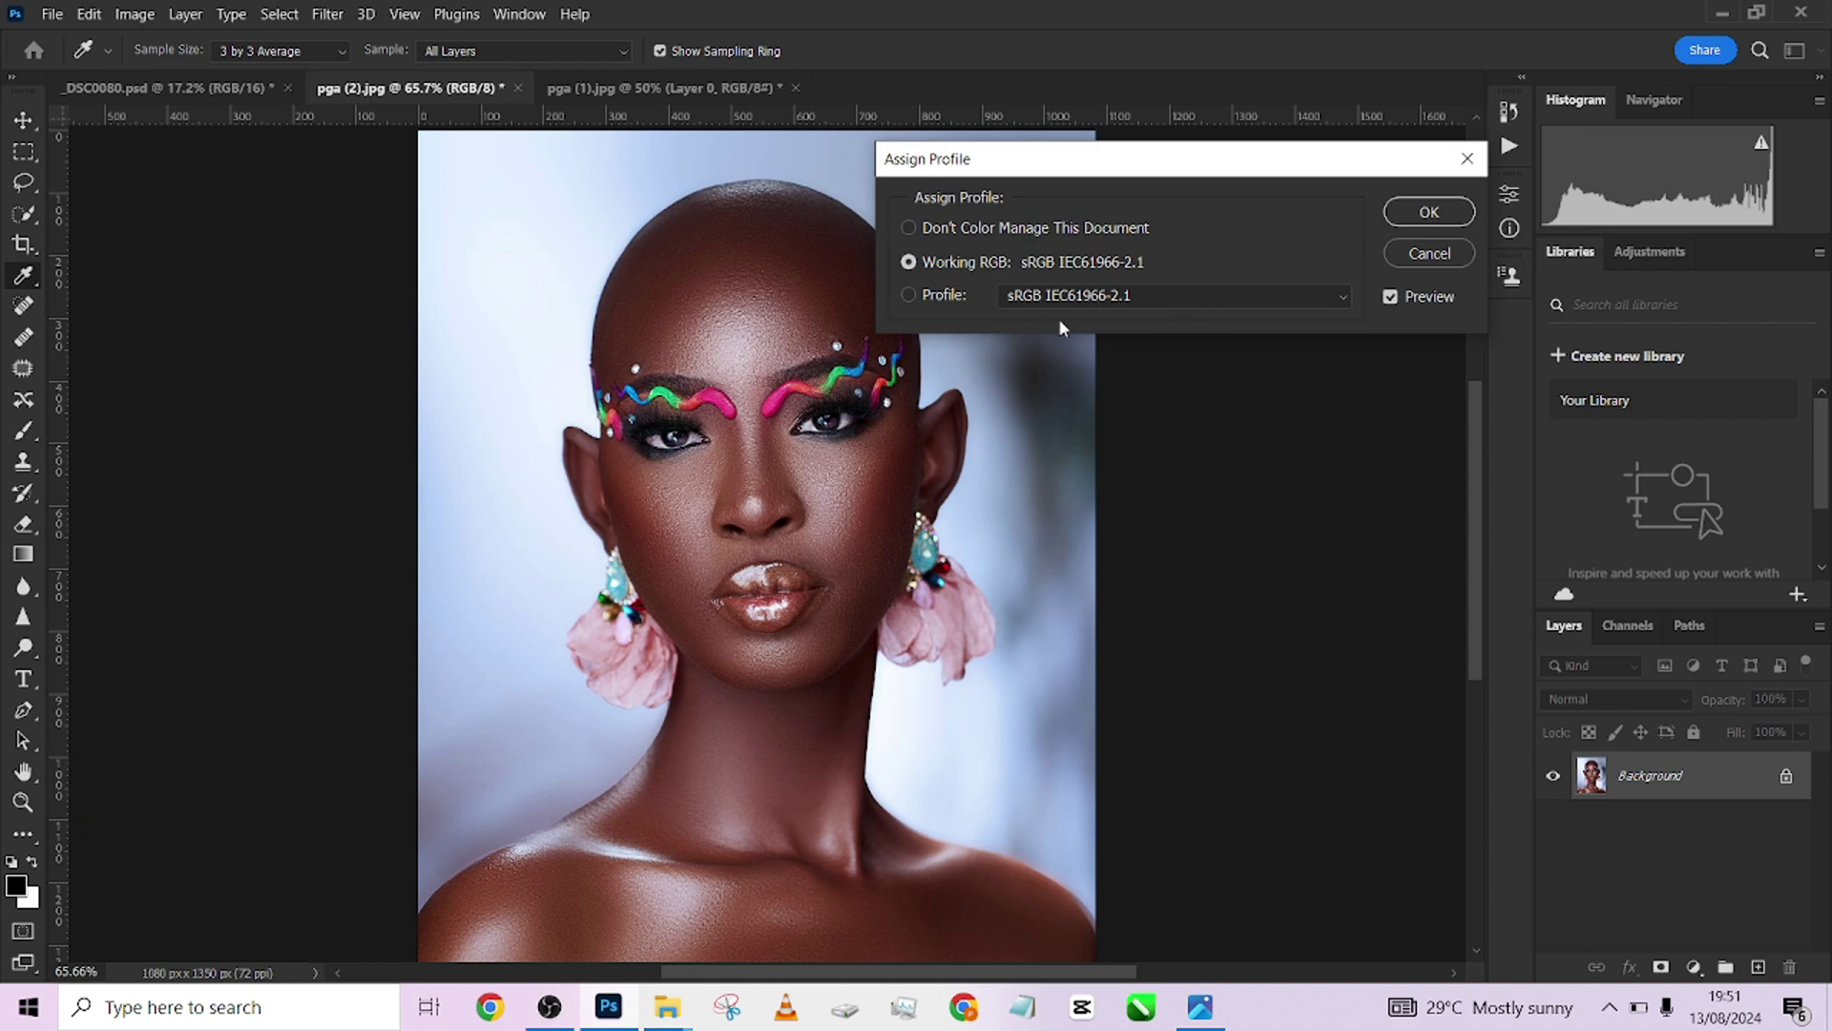
pyautogui.click(1094, 300)
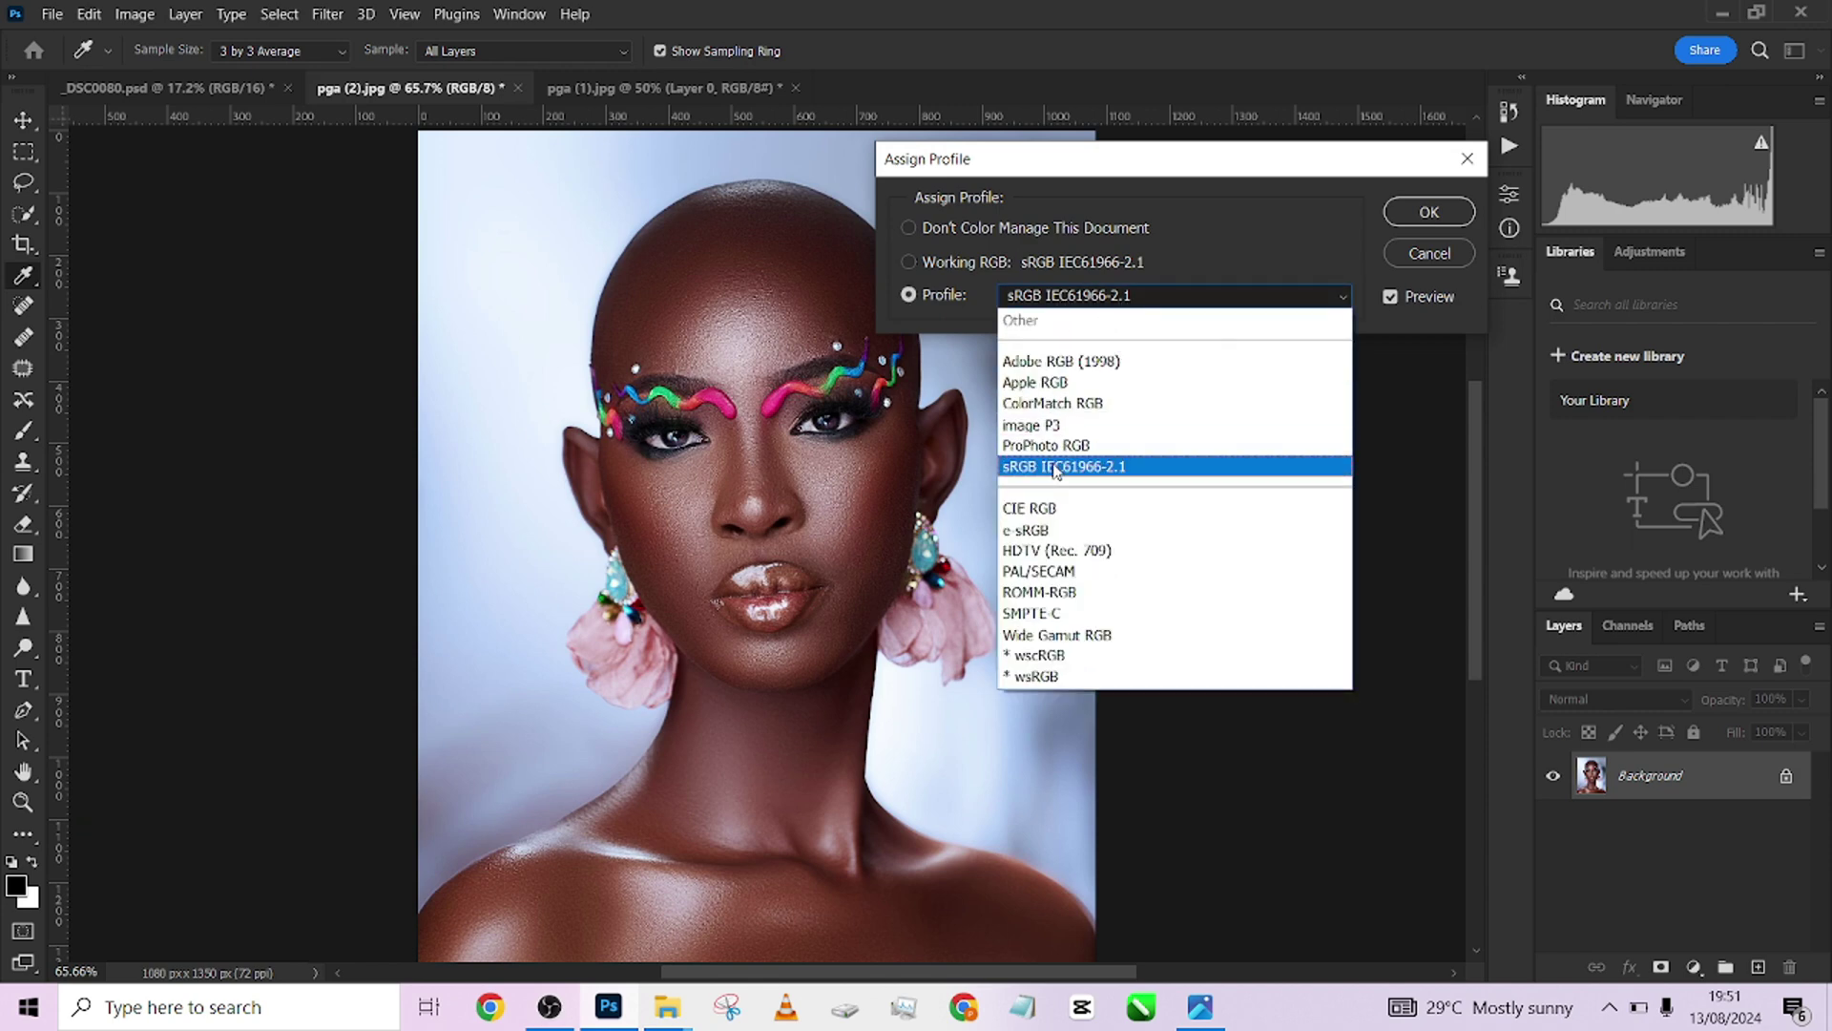
pyautogui.click(1073, 364)
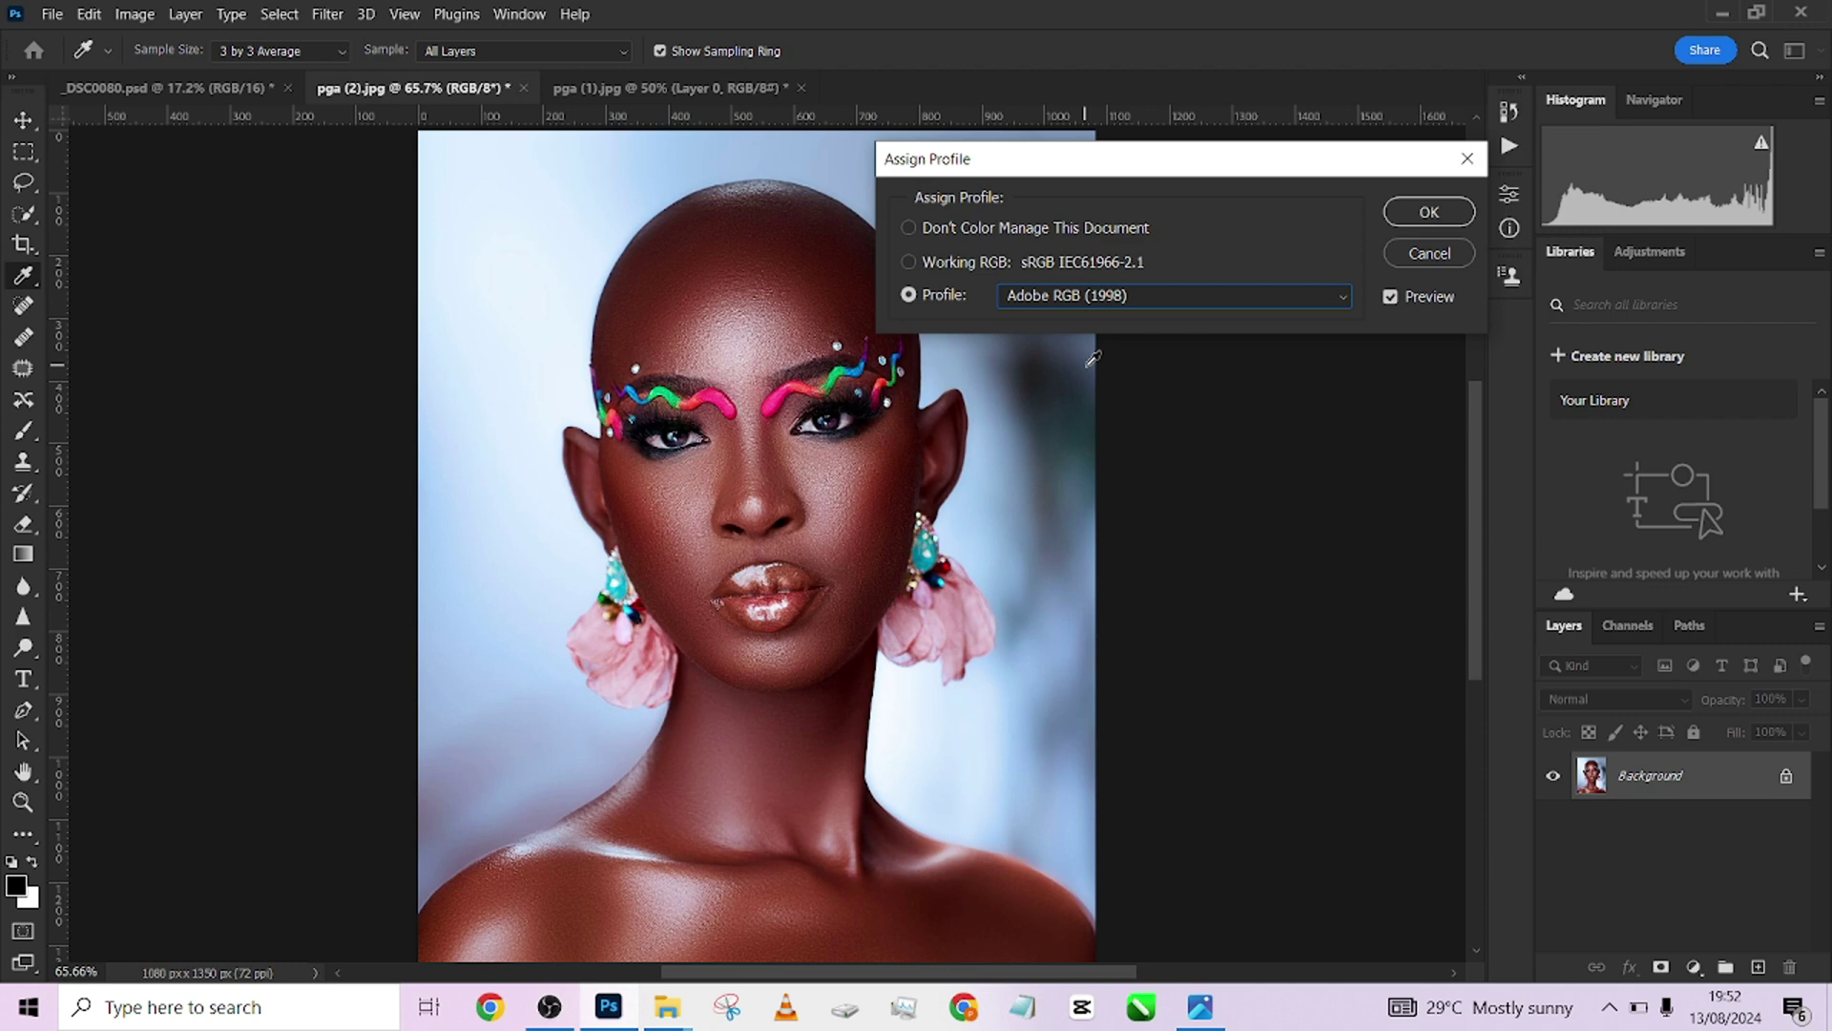
# Step: Switch the assigned profile to sRGB IEC61966-2.1 and confirm
pyautogui.click(1074, 301)
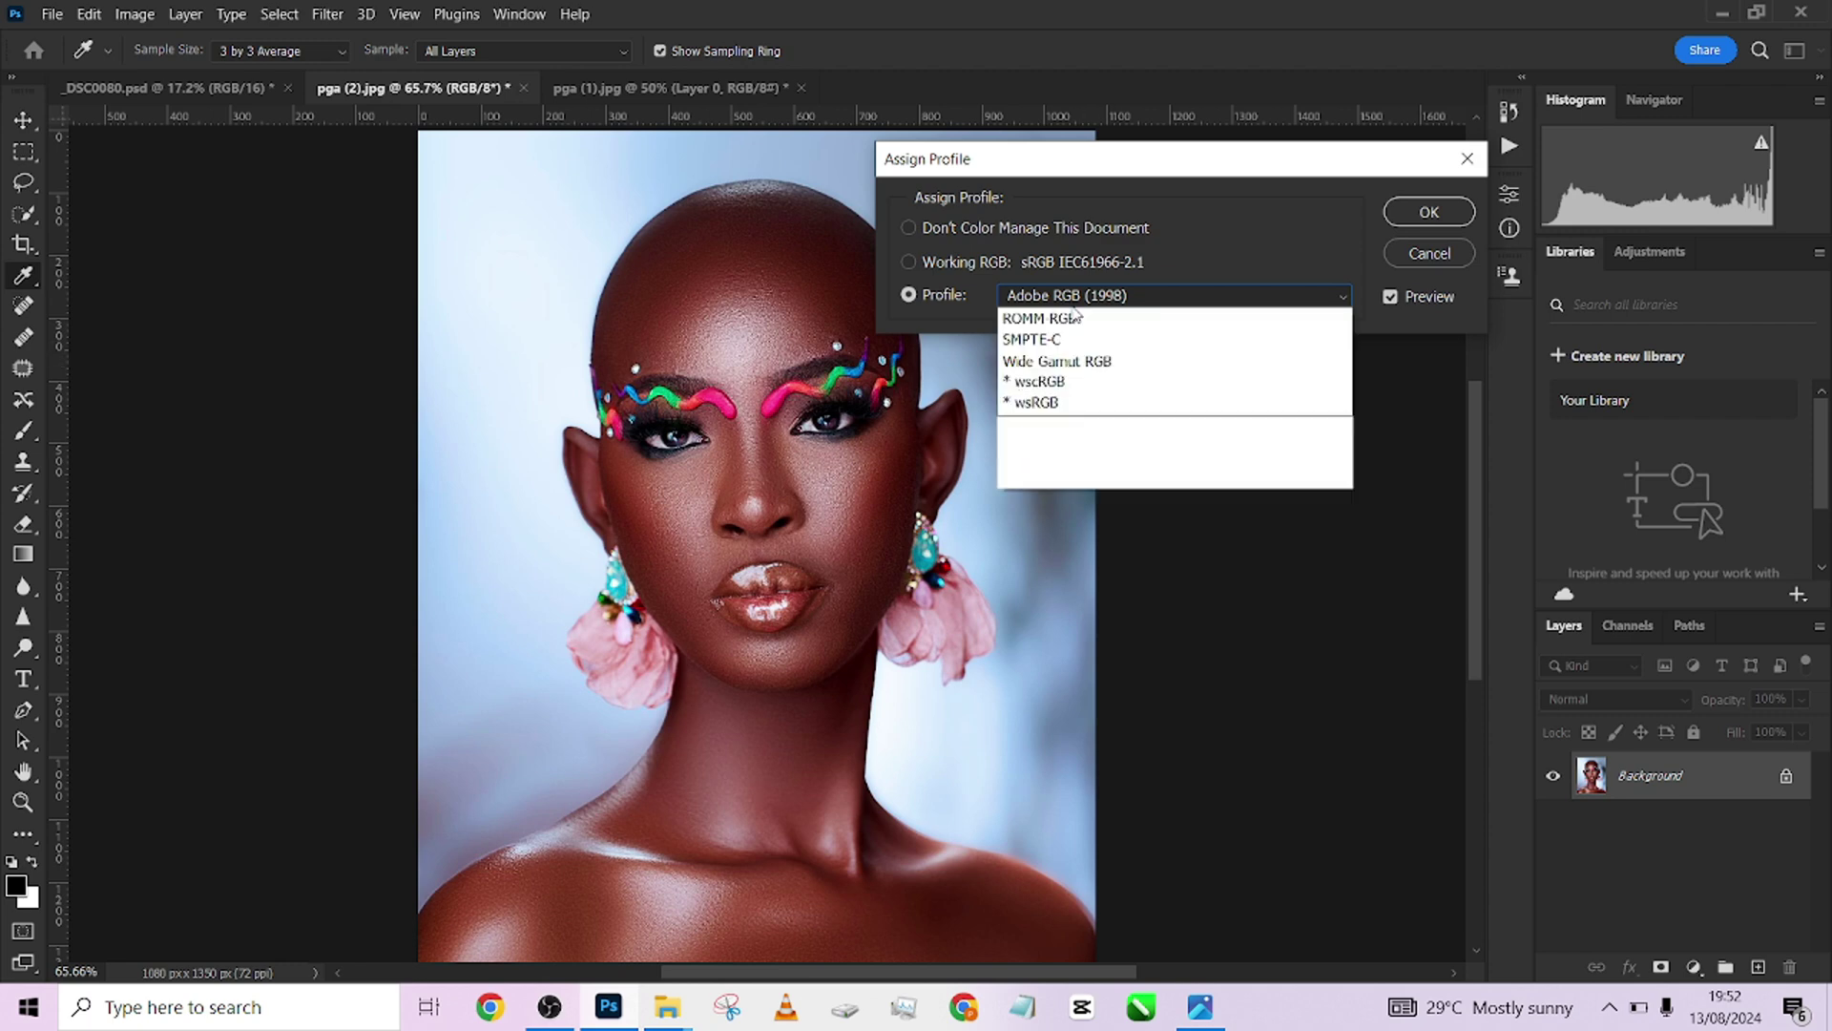
pyautogui.click(1060, 467)
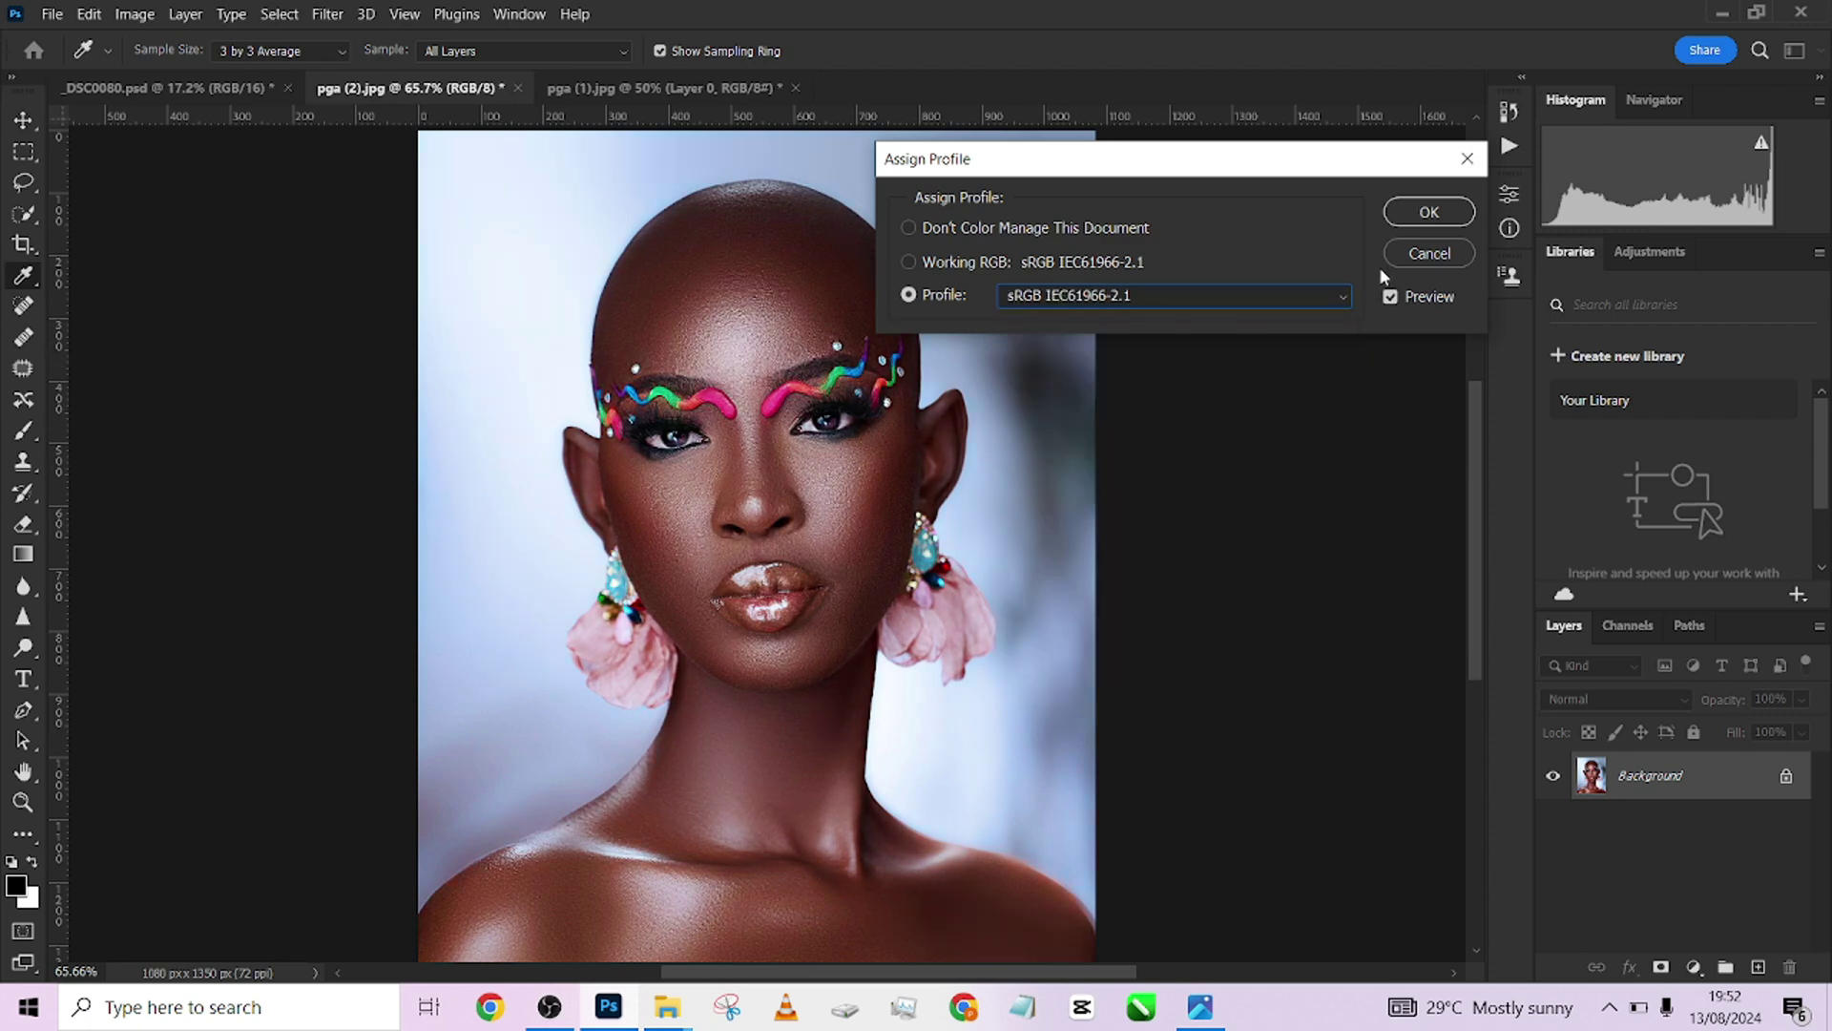
pyautogui.press('s')
pyautogui.click(1431, 214)
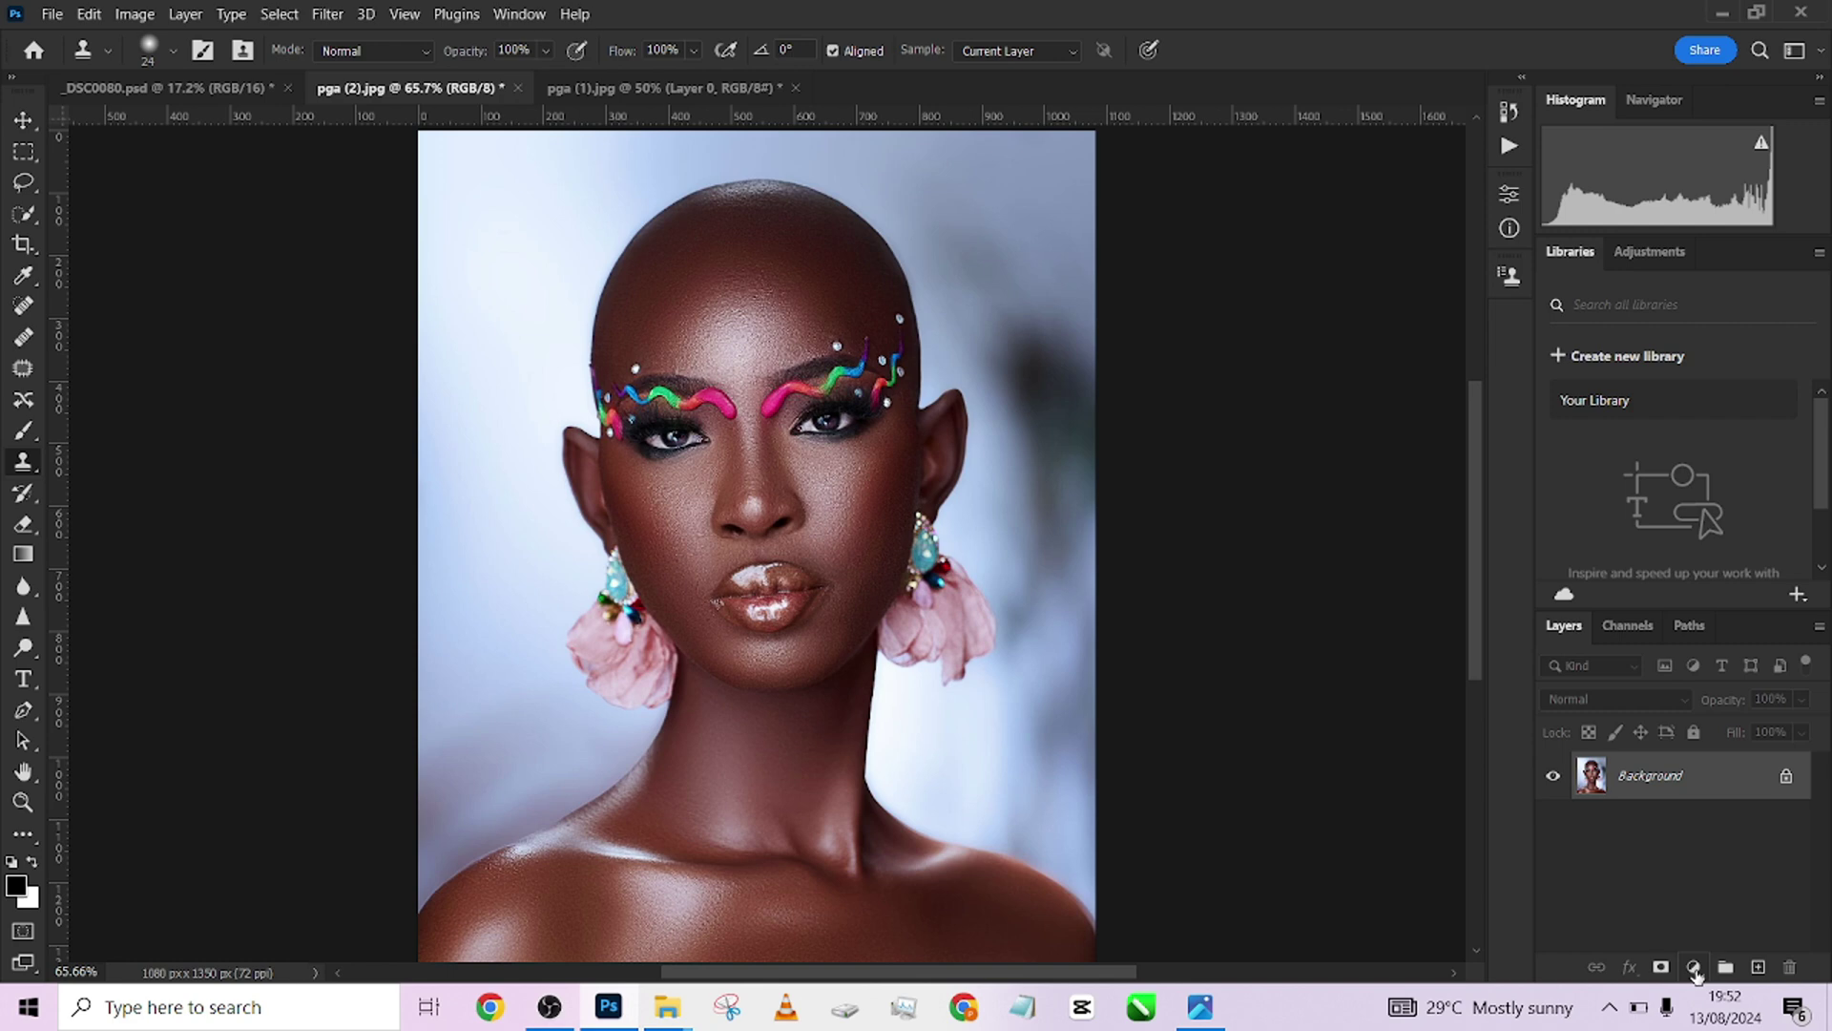
# Step: Add a Vibrance adjustment at +68, compare it on and off, and flatten the image
pyautogui.click(1694, 967)
pyautogui.click(1694, 725)
pyautogui.moveTo(1339, 284); pyautogui.dragTo(1415, 292)
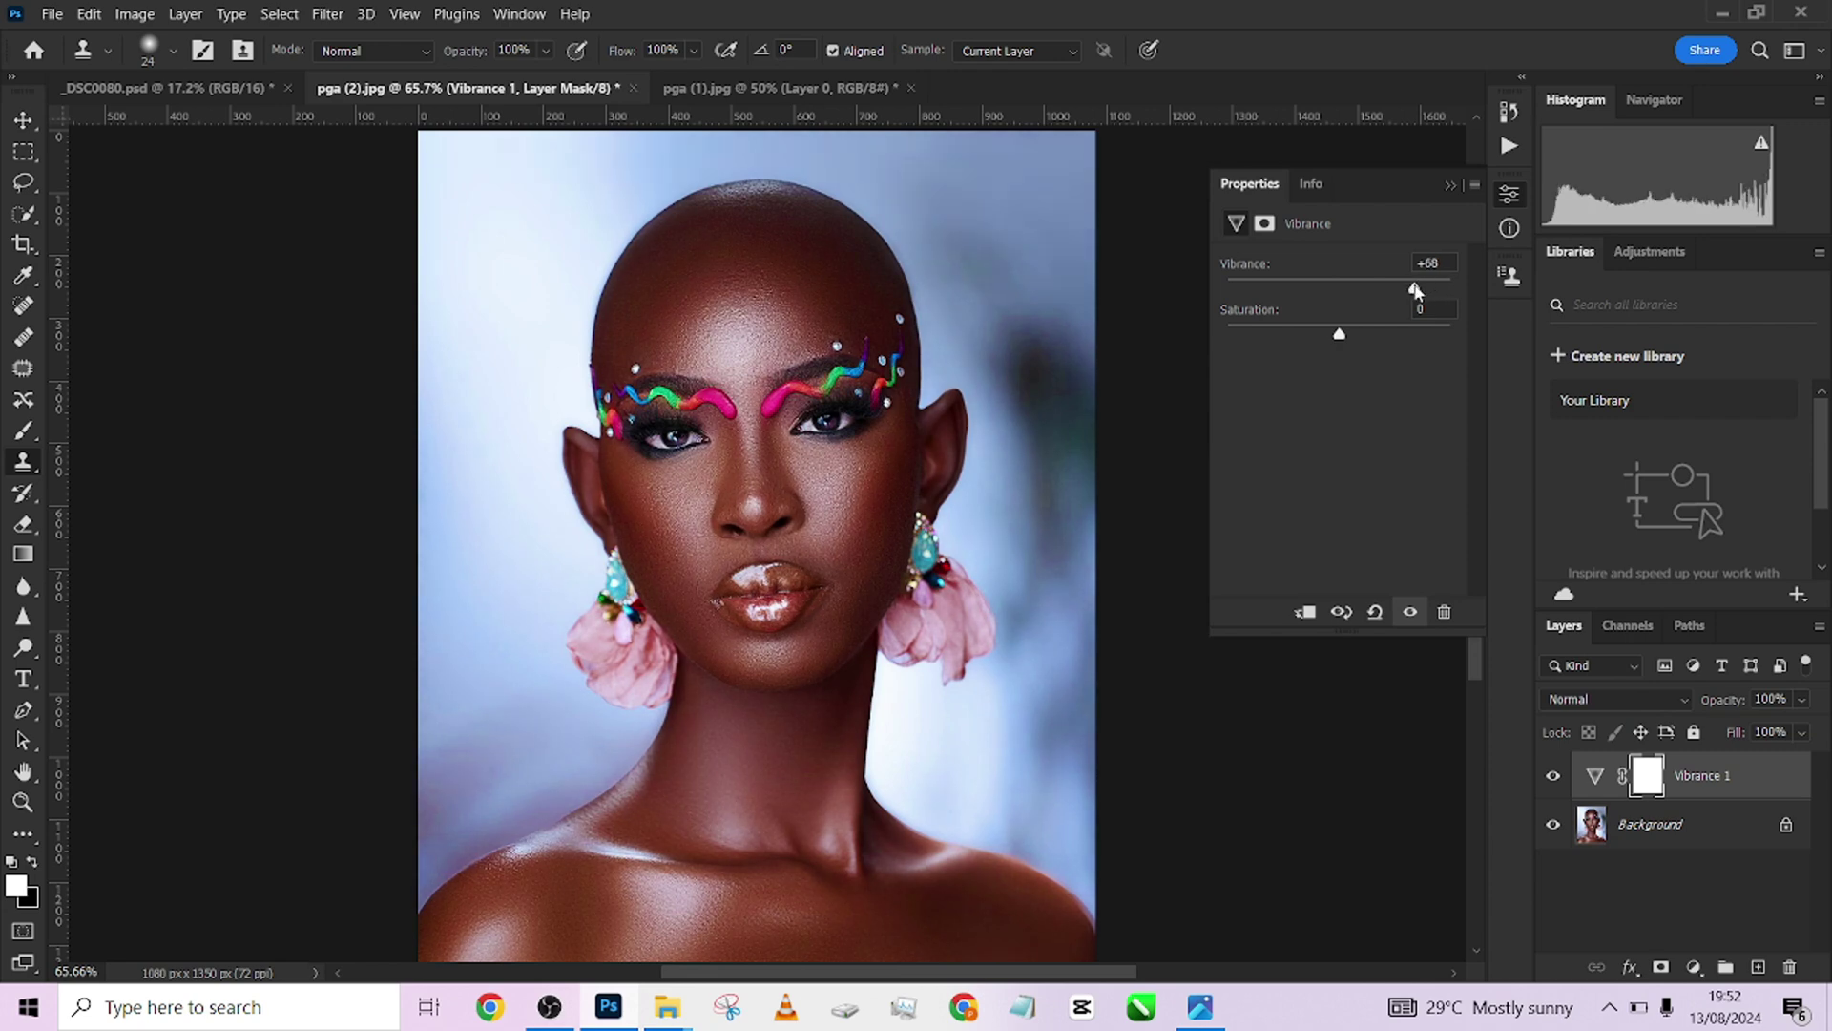
pyautogui.click(1554, 776)
pyautogui.click(1554, 776)
pyautogui.rightClick(1679, 825)
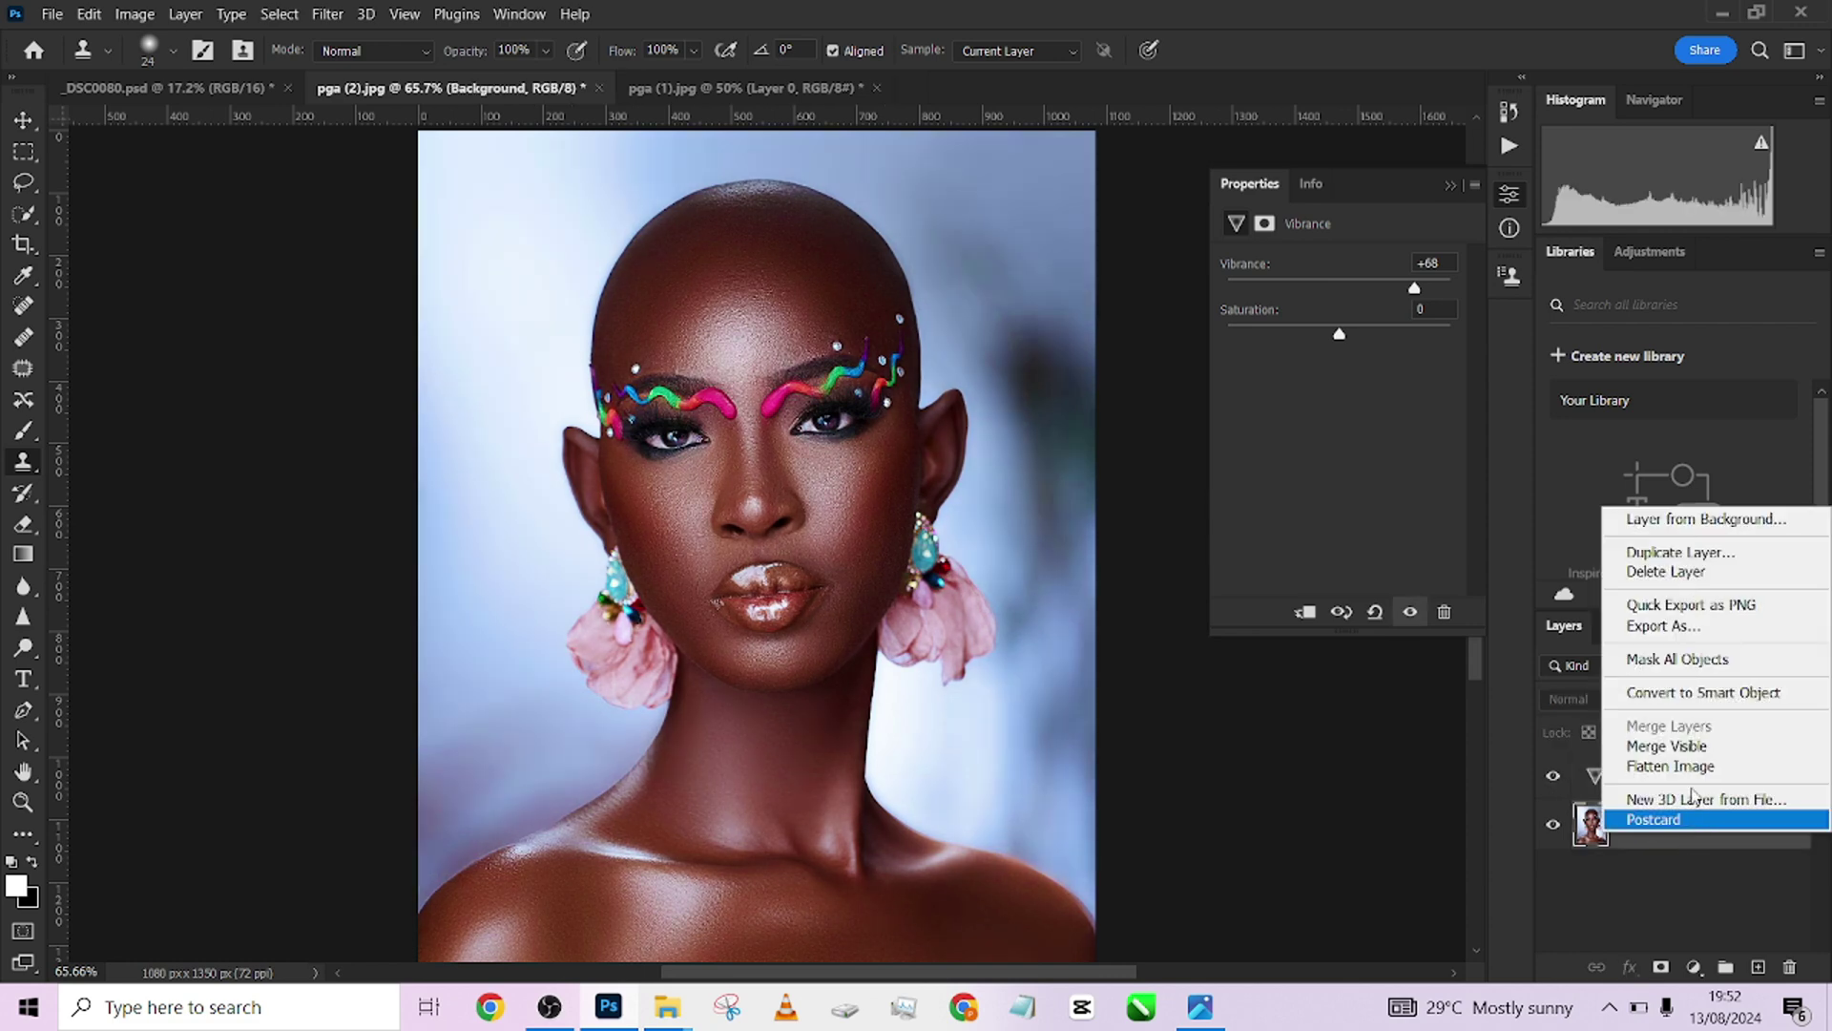
pyautogui.click(1680, 818)
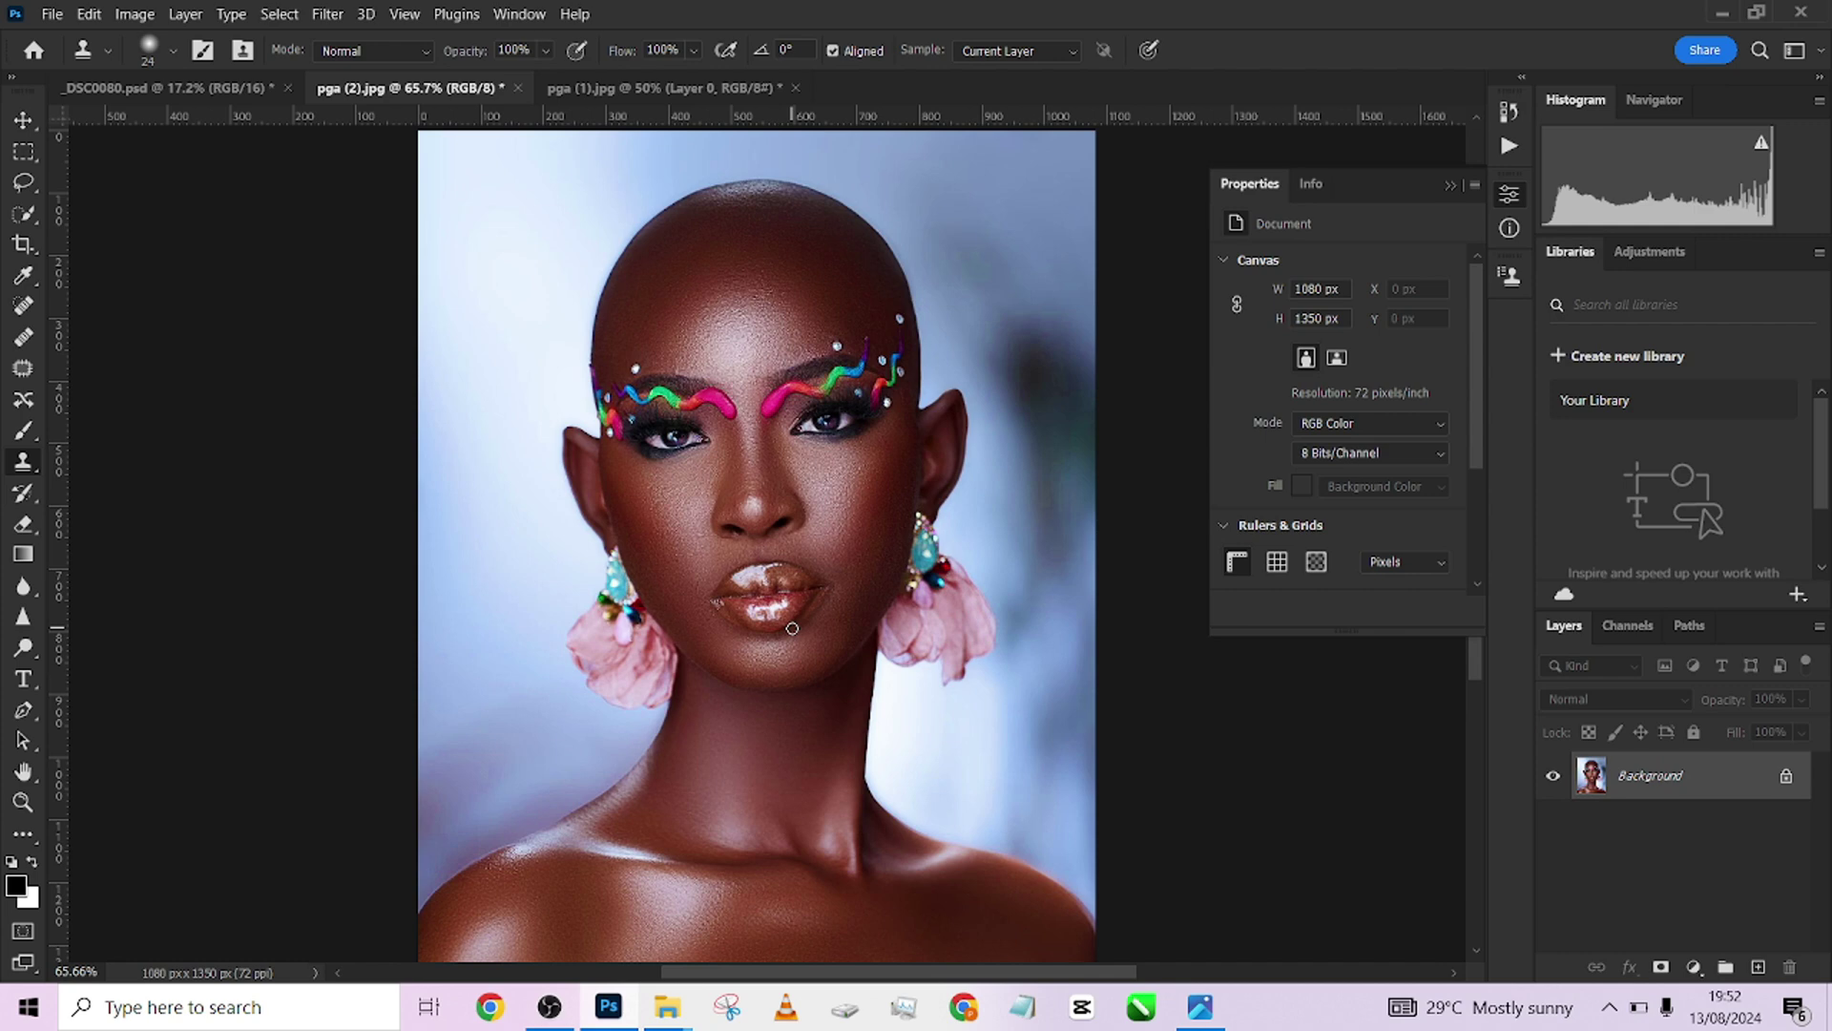
# Step: Try a Curves point lifting input 60 to 66, then close Curves
pyautogui.hotkey('ctrl', 'm')
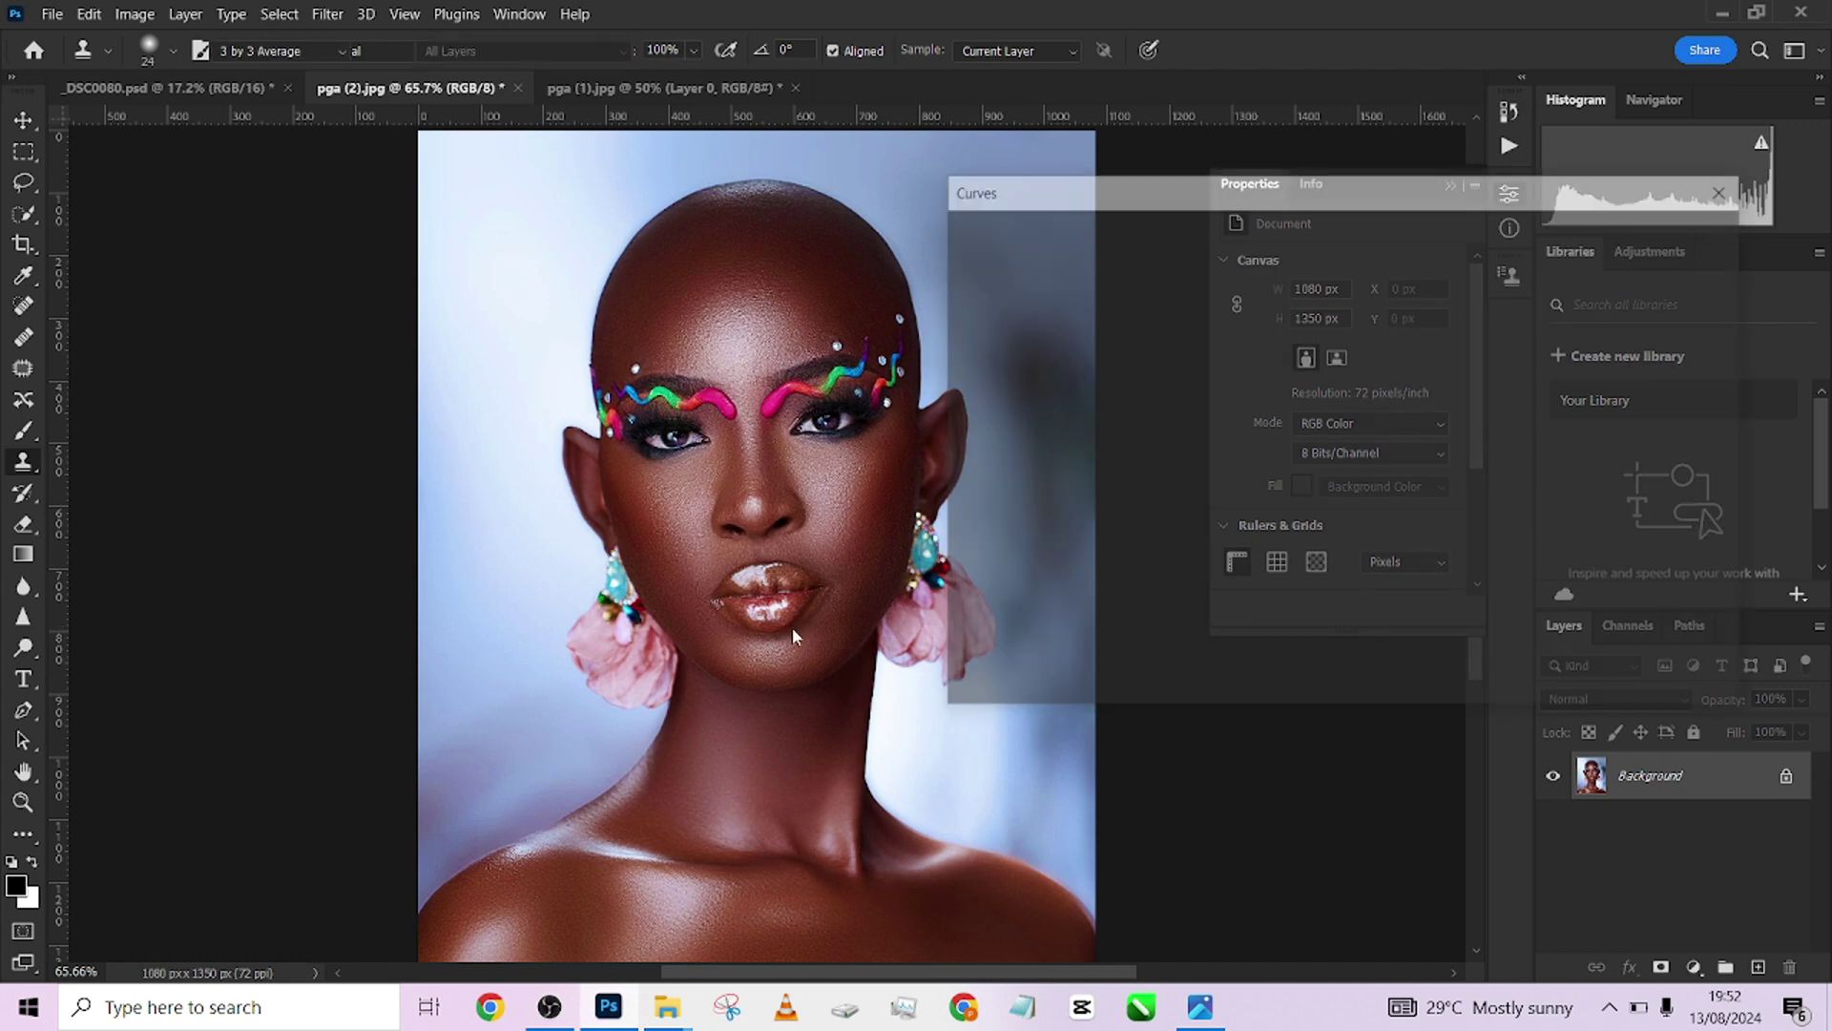
pyautogui.click(1137, 527)
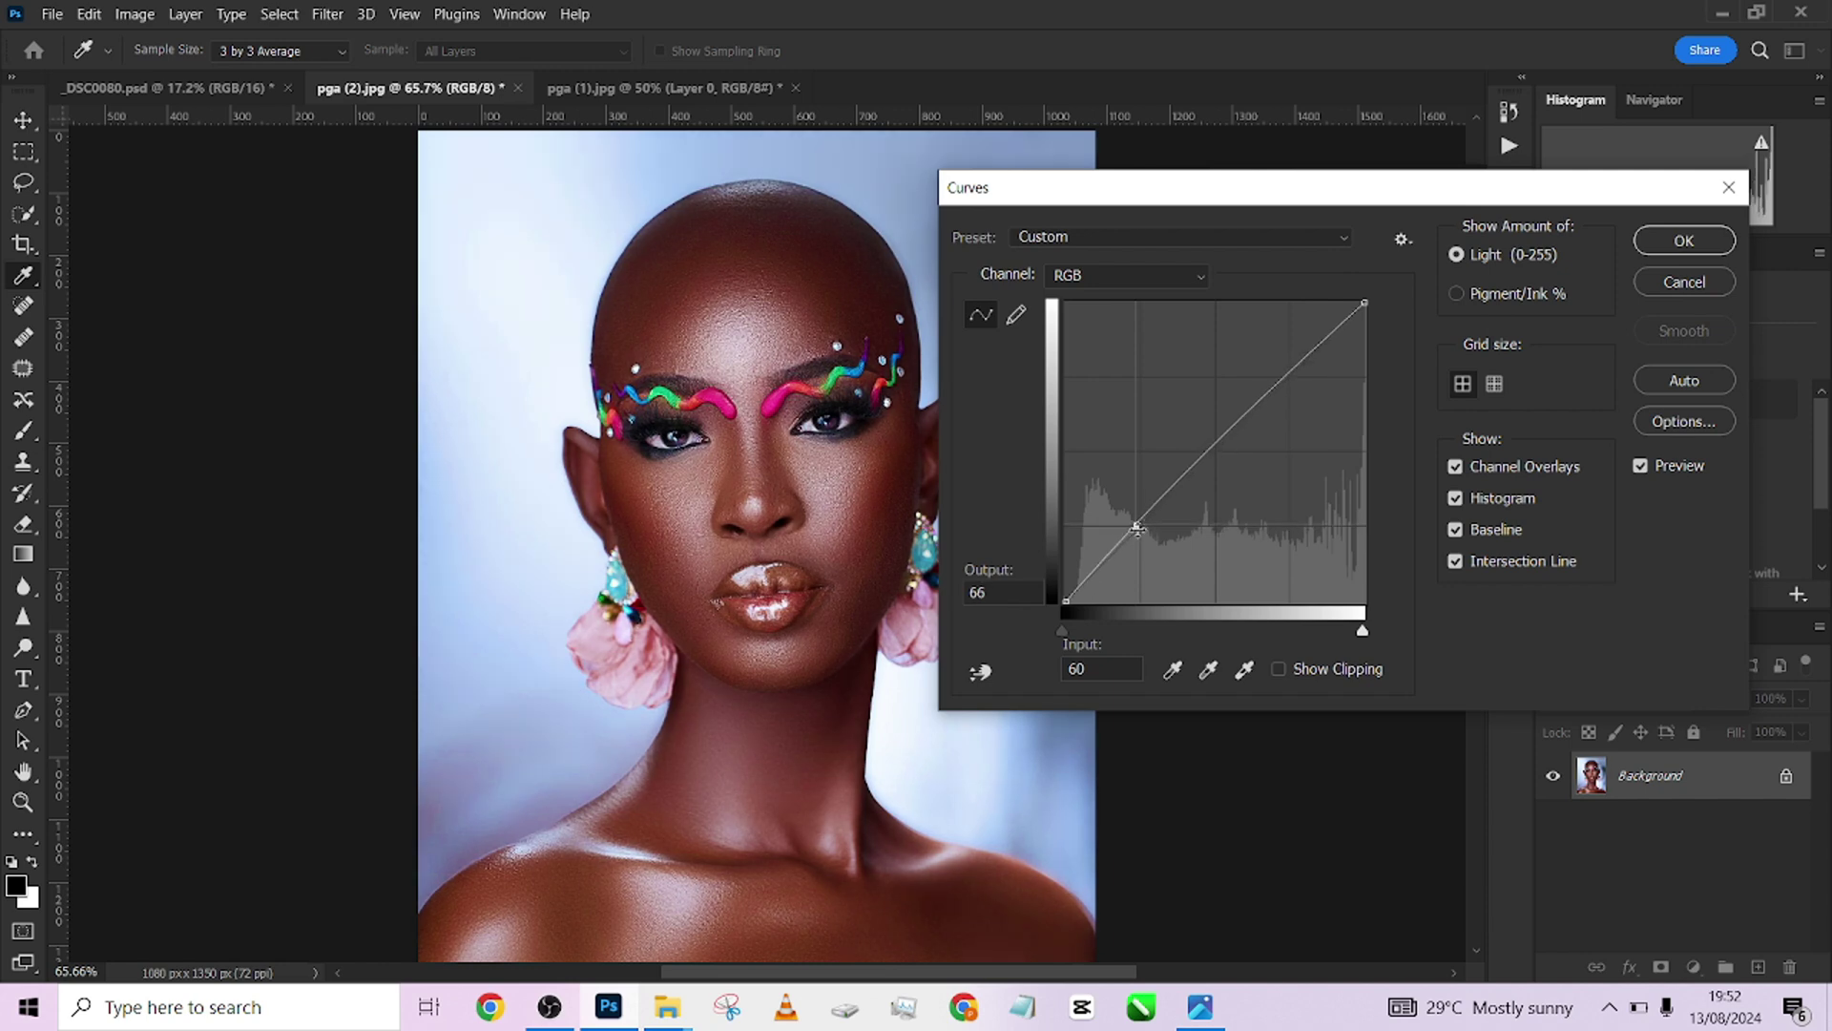
pyautogui.press('Return')
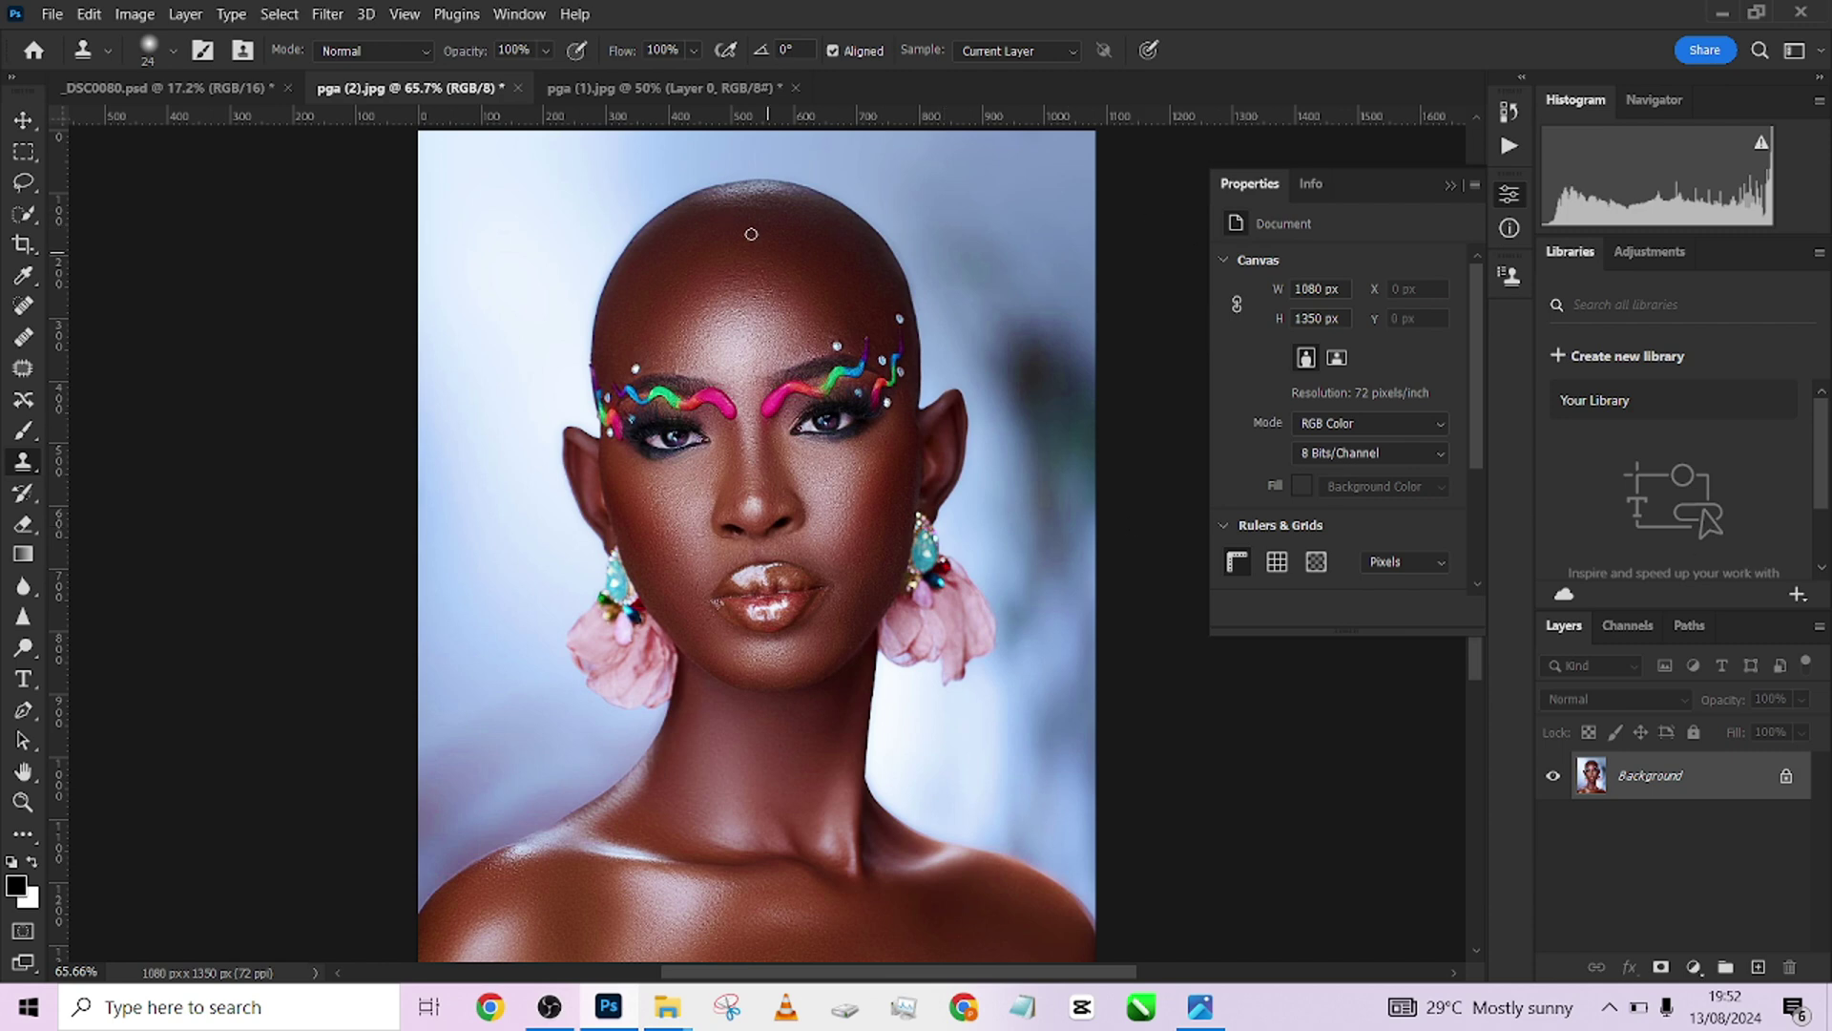
# Step: Open Save for Web (Legacy) with JPEG quality 100 and fit the portrait in the preview
pyautogui.click(53, 16)
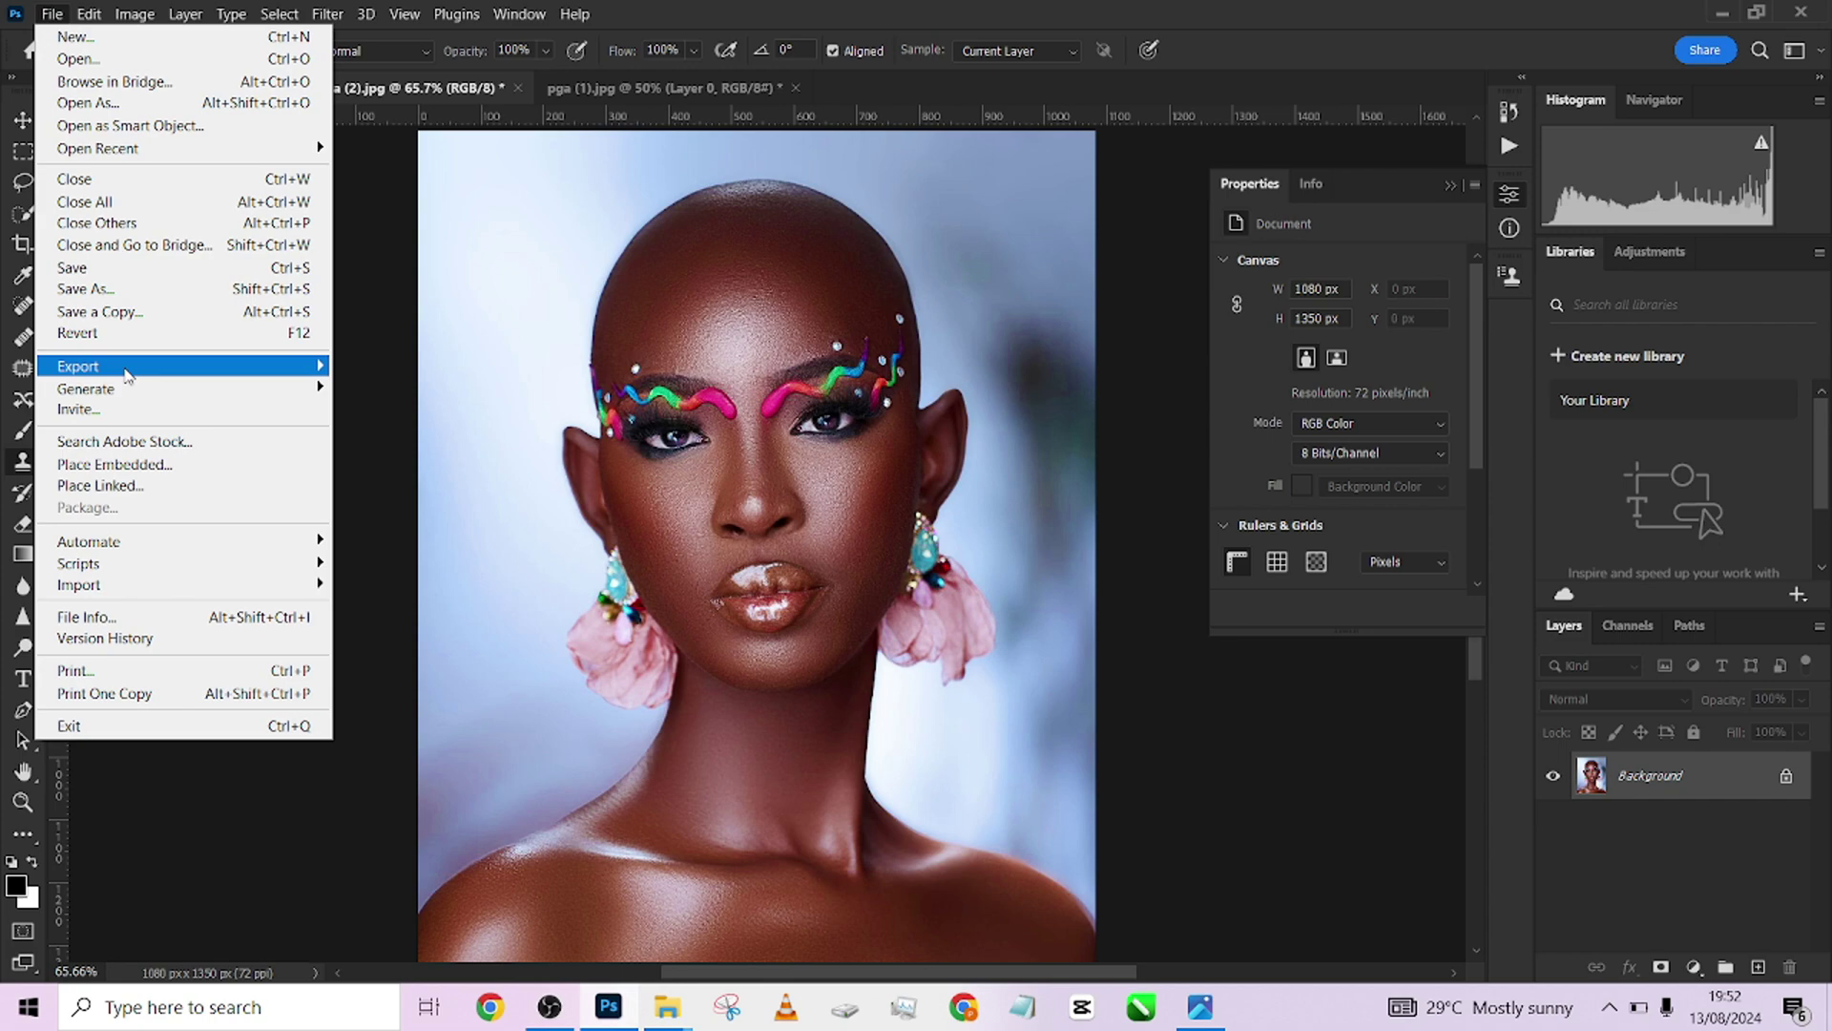
pyautogui.moveTo(128, 374)
pyautogui.click(424, 454)
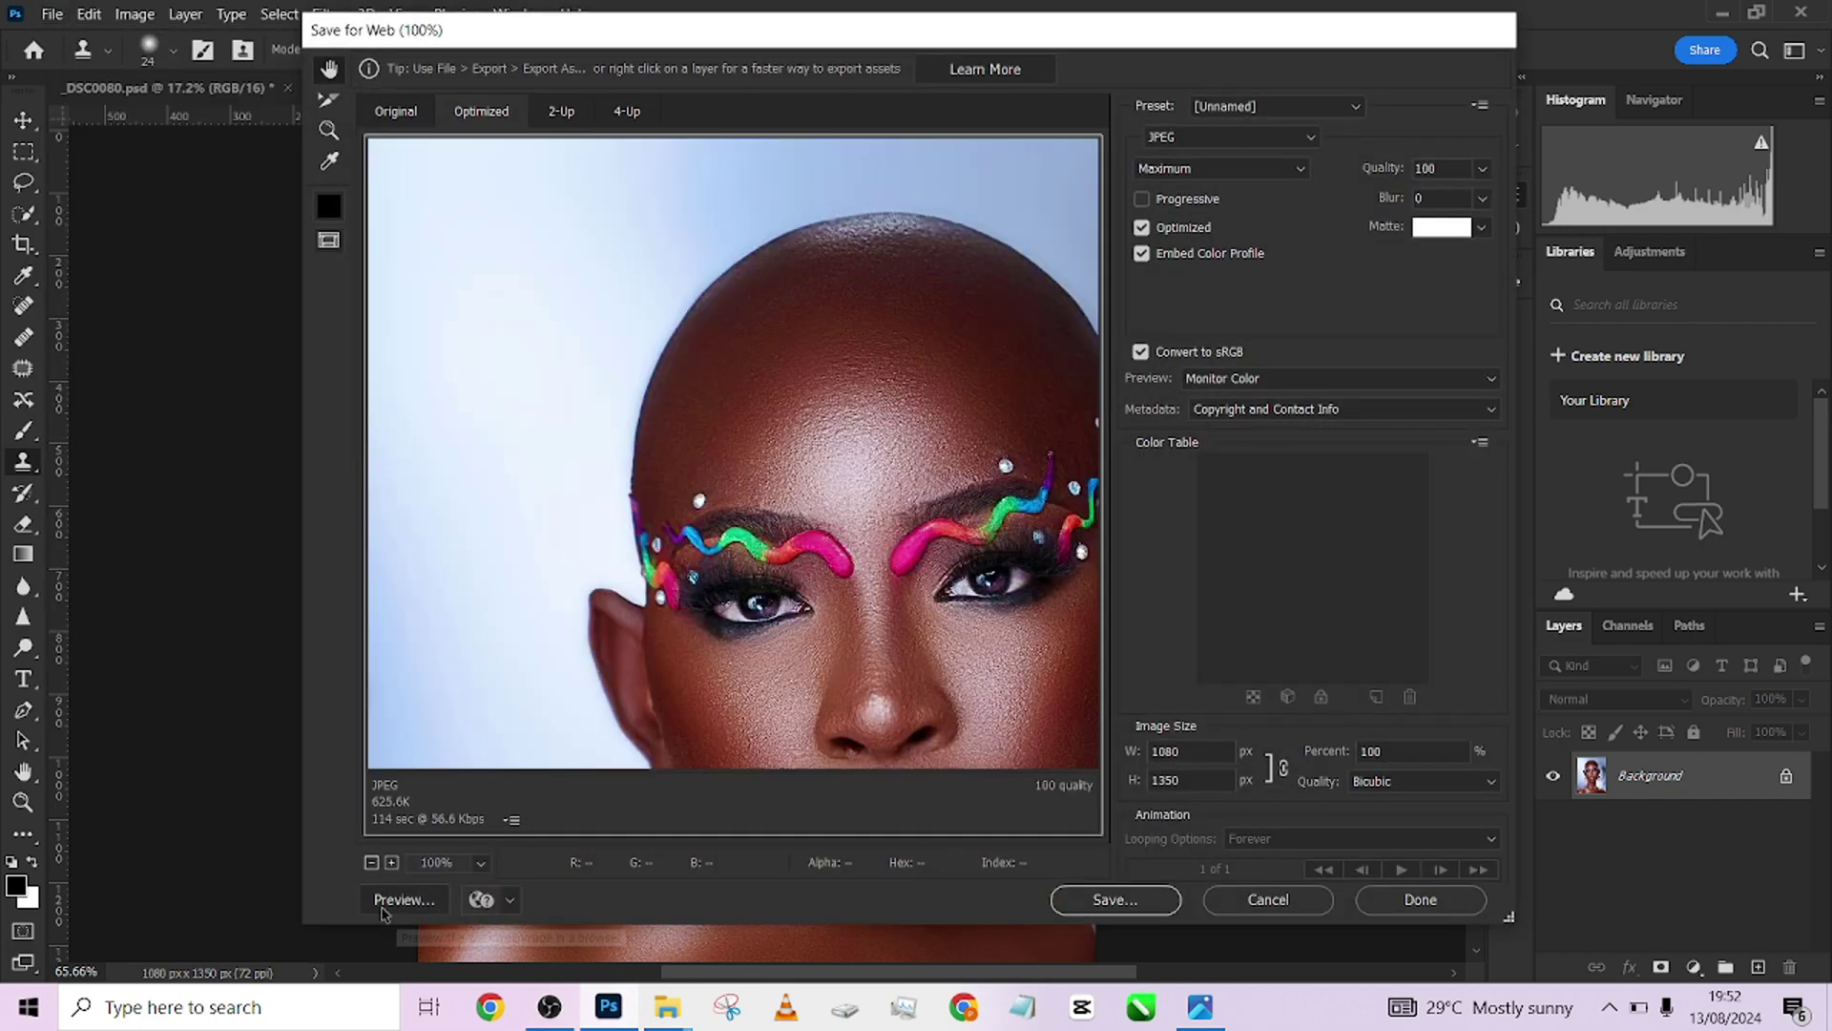
pyautogui.click(379, 862)
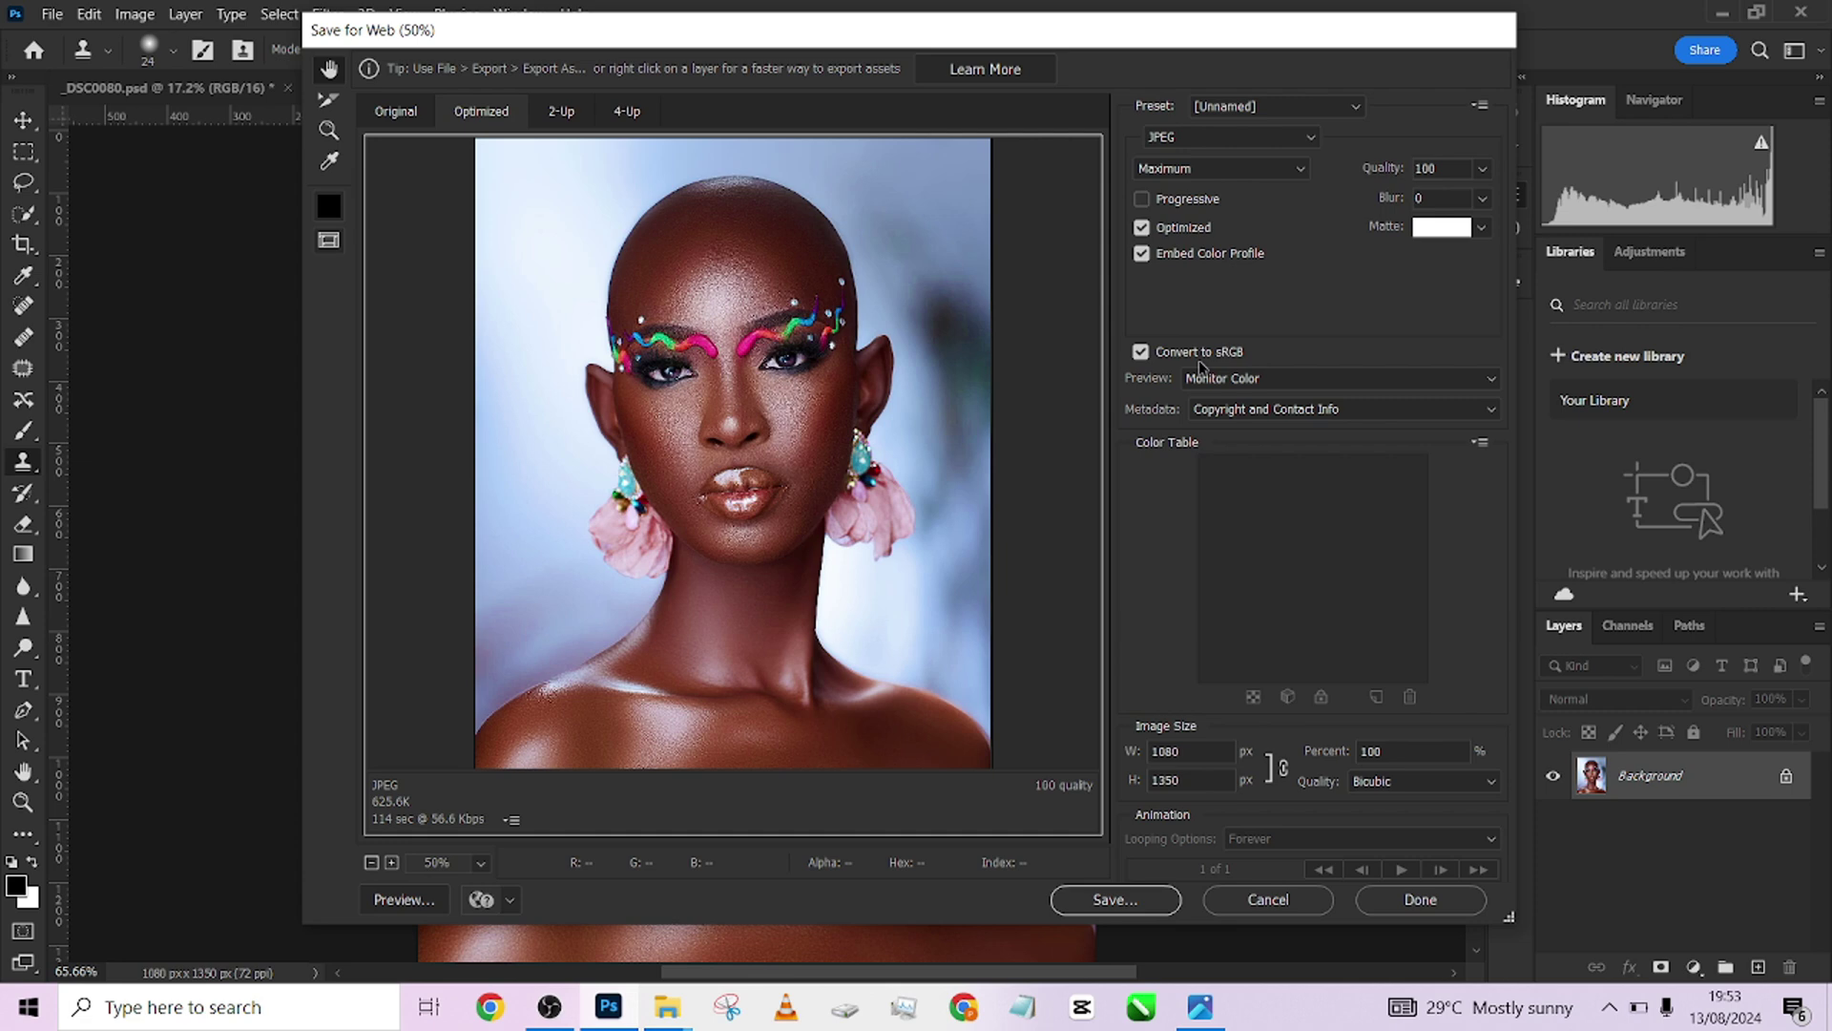
# Step: Save the JPEG as pga-(2), replacing the existing file
pyautogui.click(1115, 899)
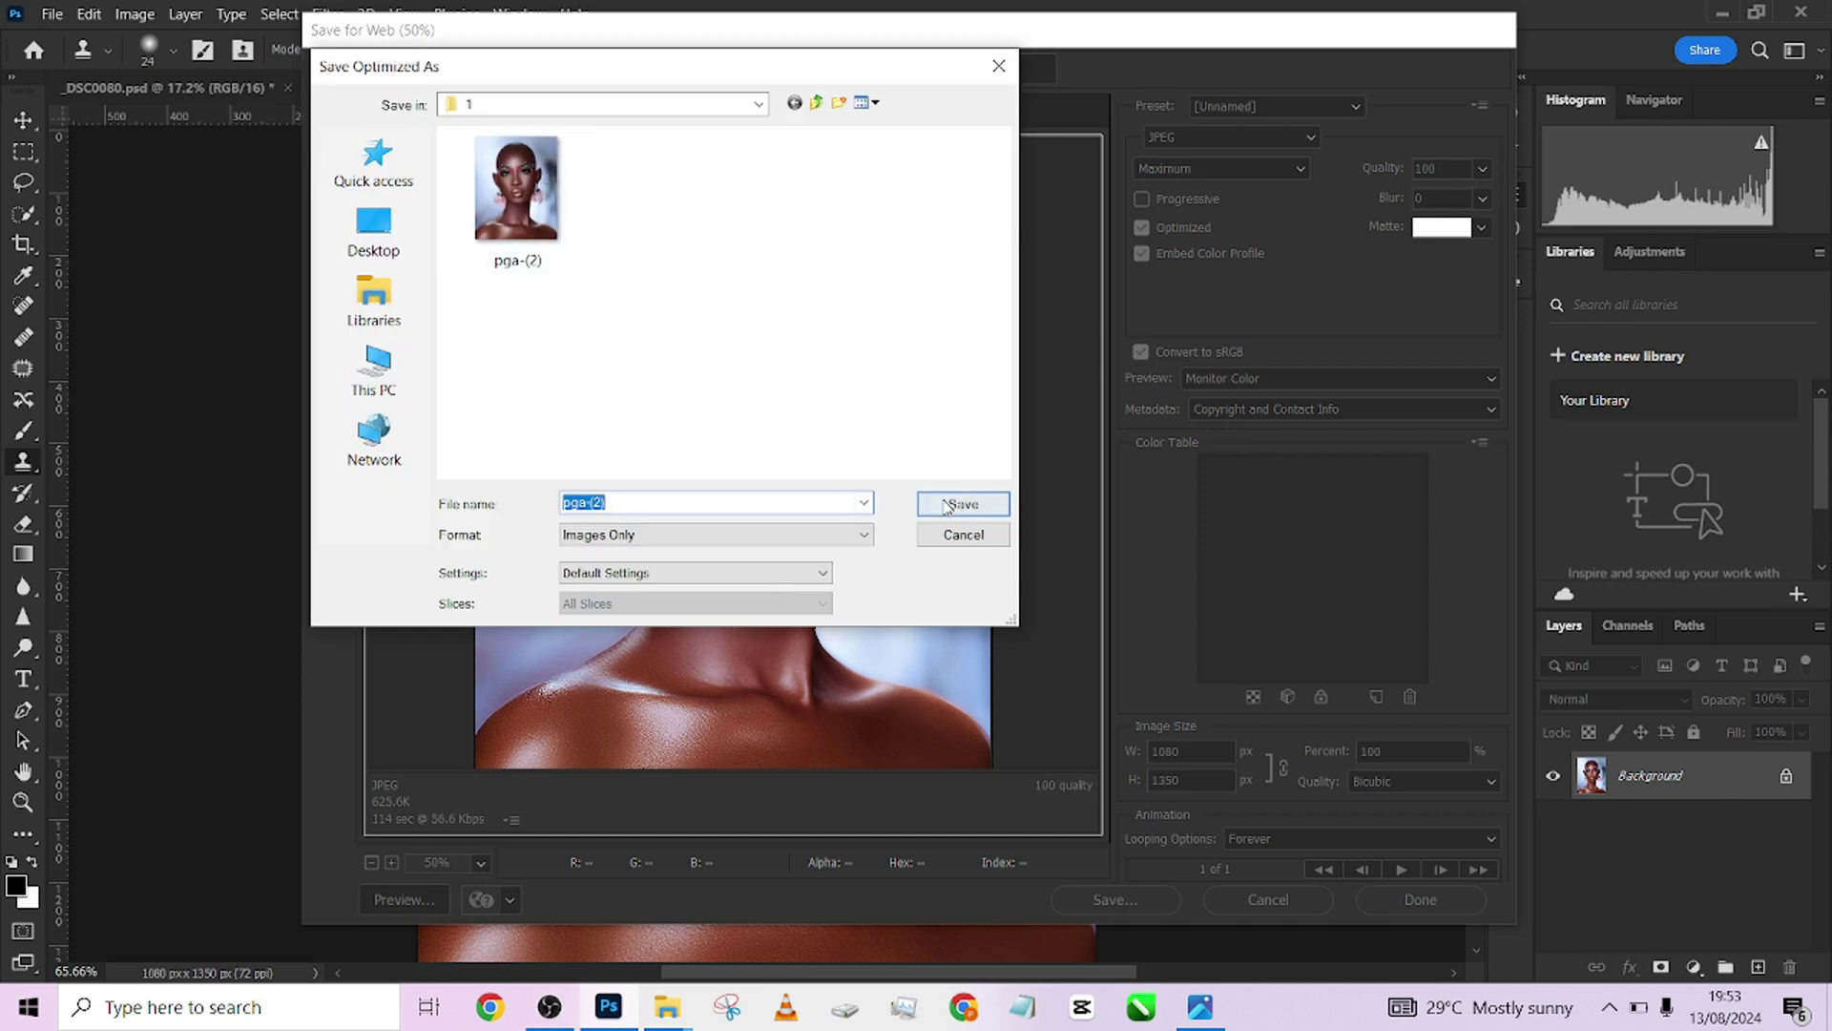
pyautogui.click(948, 506)
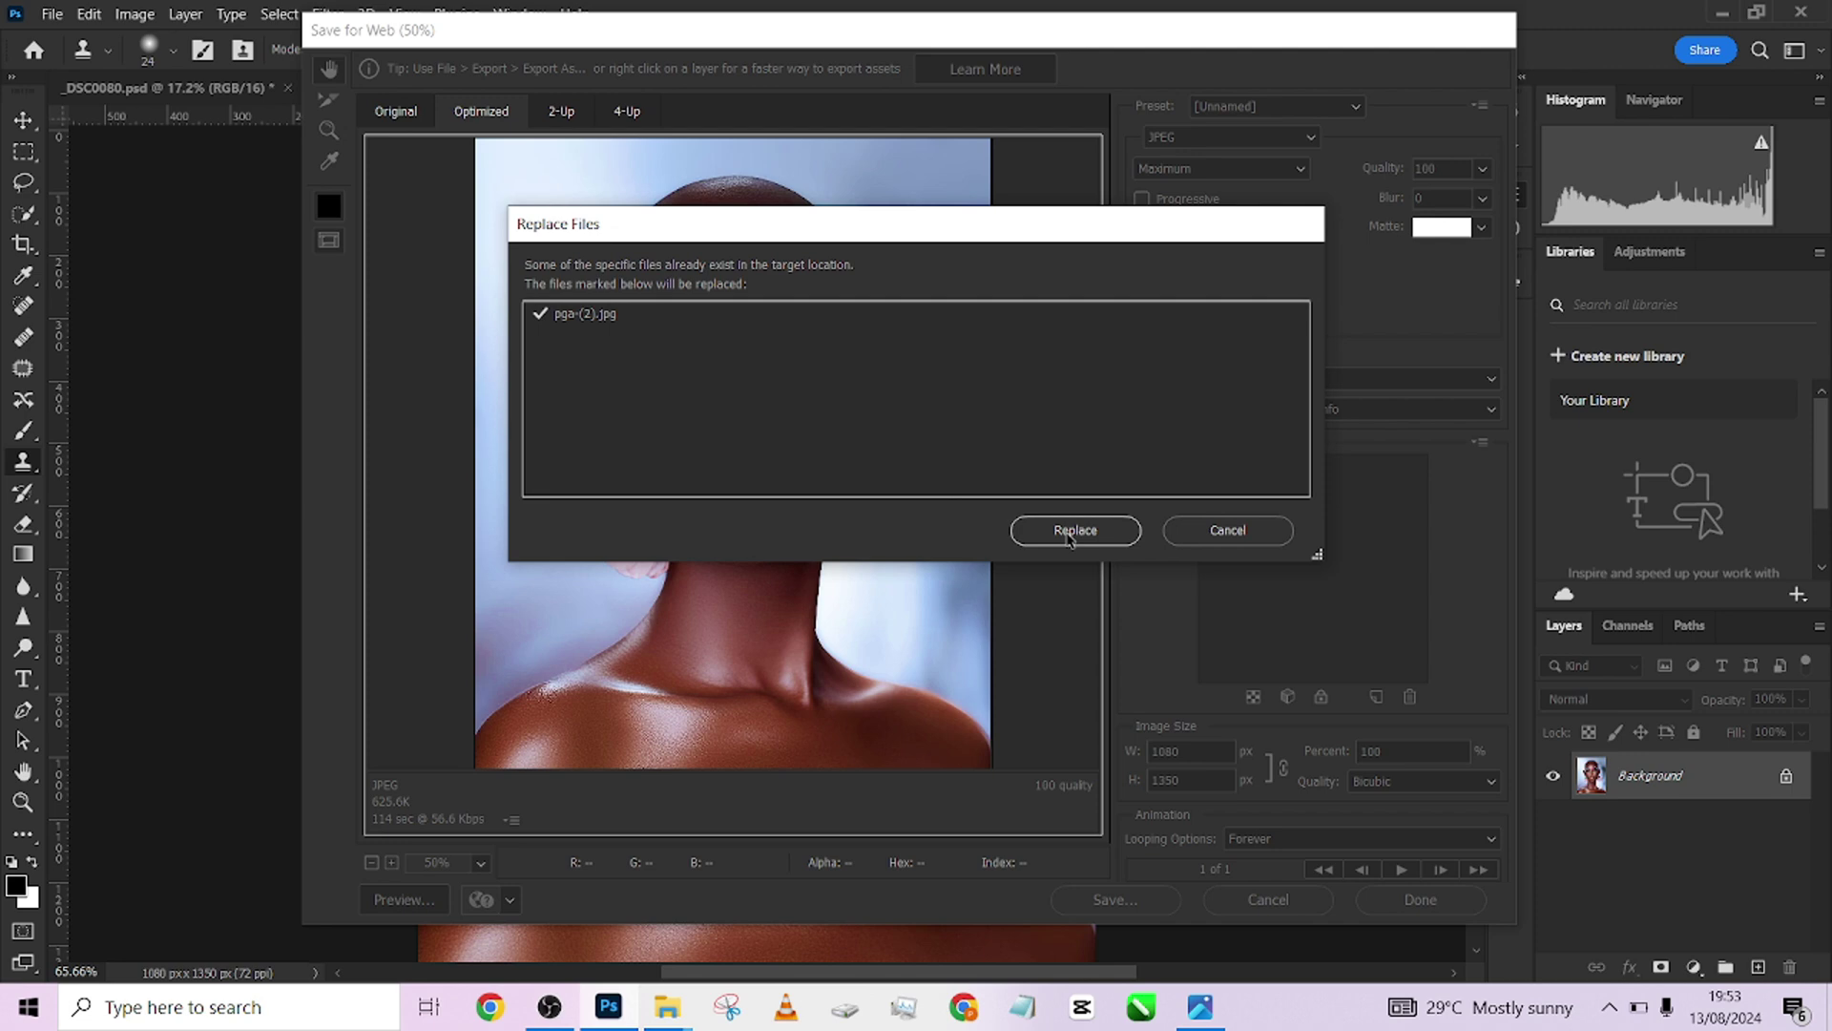
pyautogui.click(1069, 531)
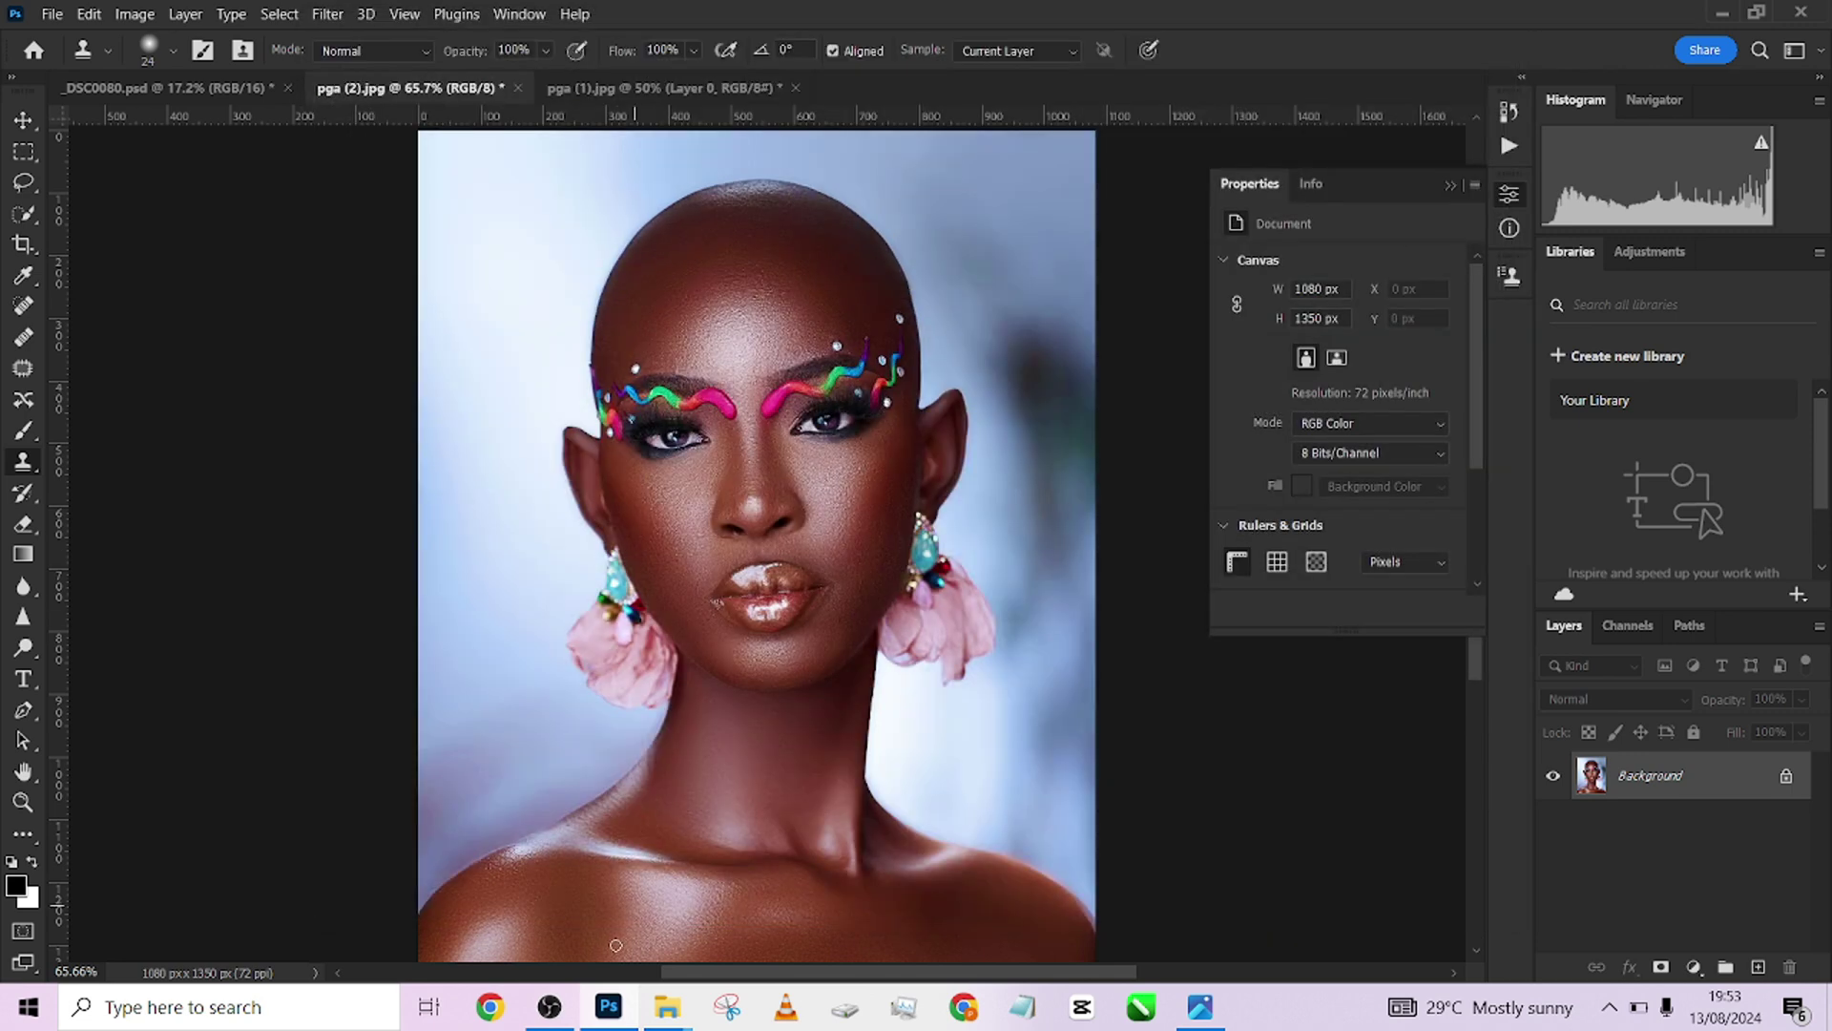
# Step: Open pga-(2).jpg from the Documents\1 folder and maximize the Photos viewer
pyautogui.click(563, 926)
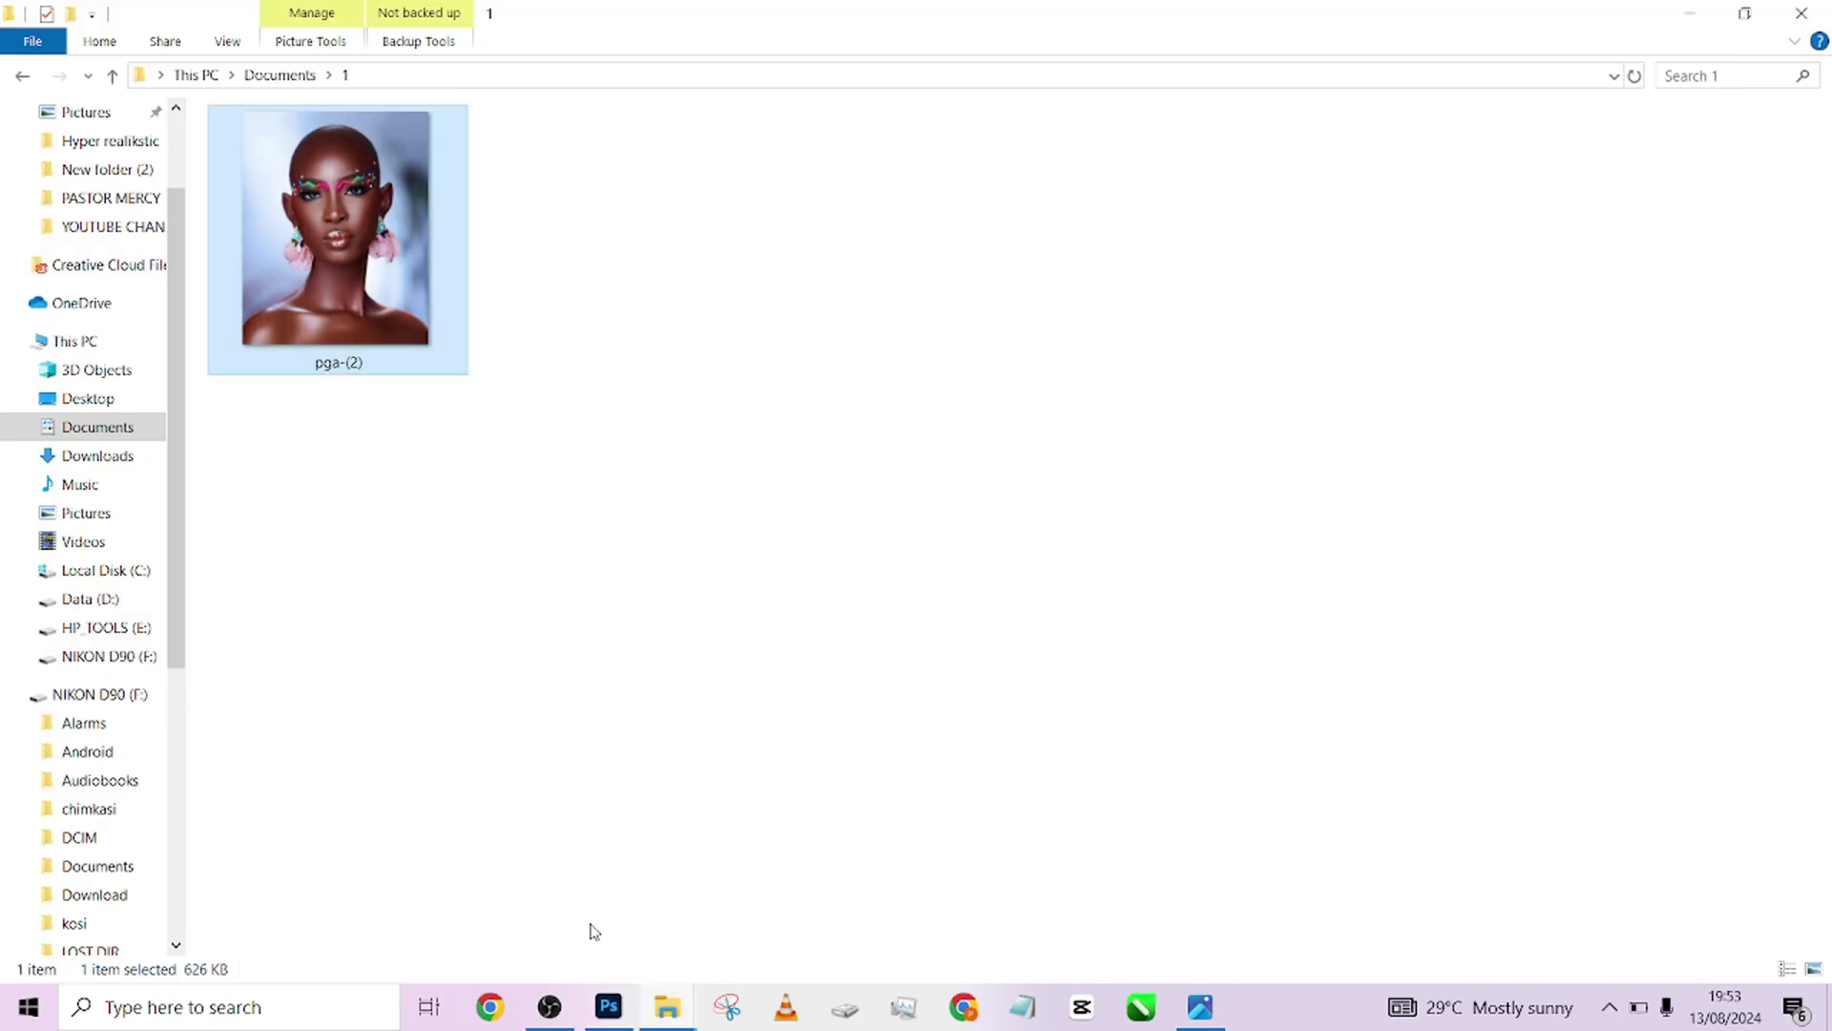
pyautogui.doubleClick(361, 250)
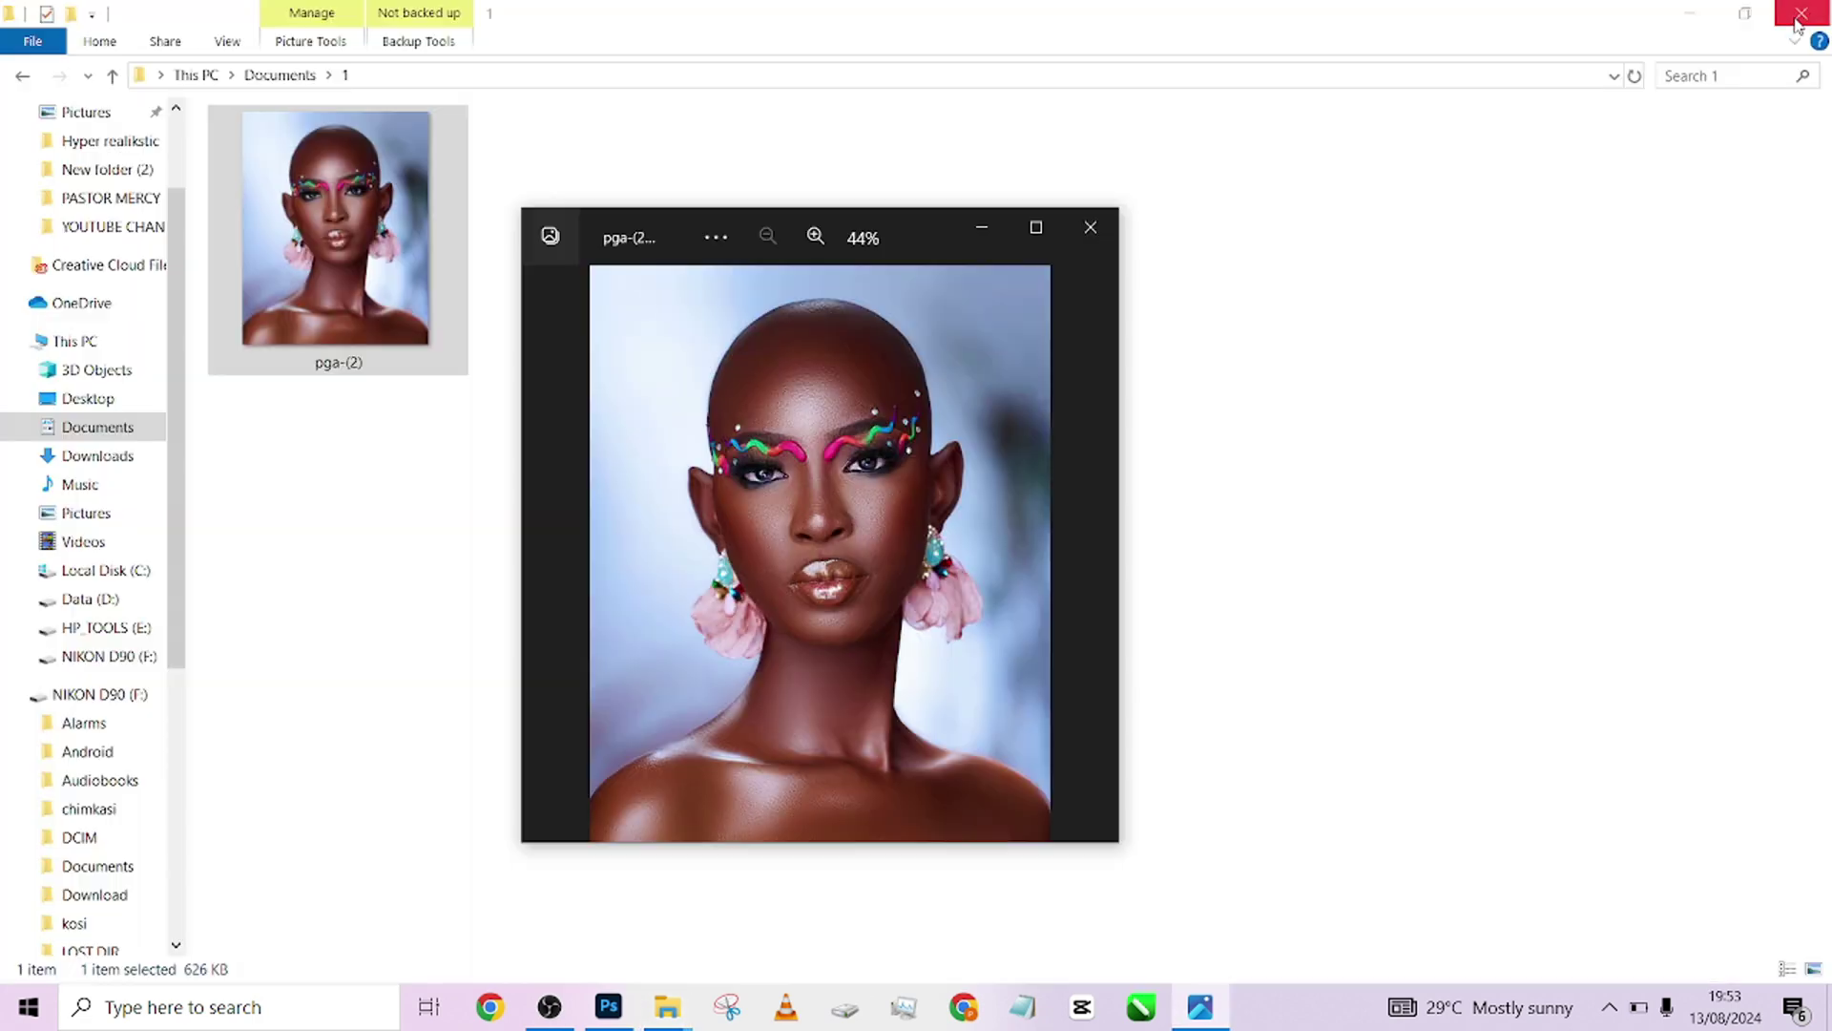
pyautogui.click(1037, 227)
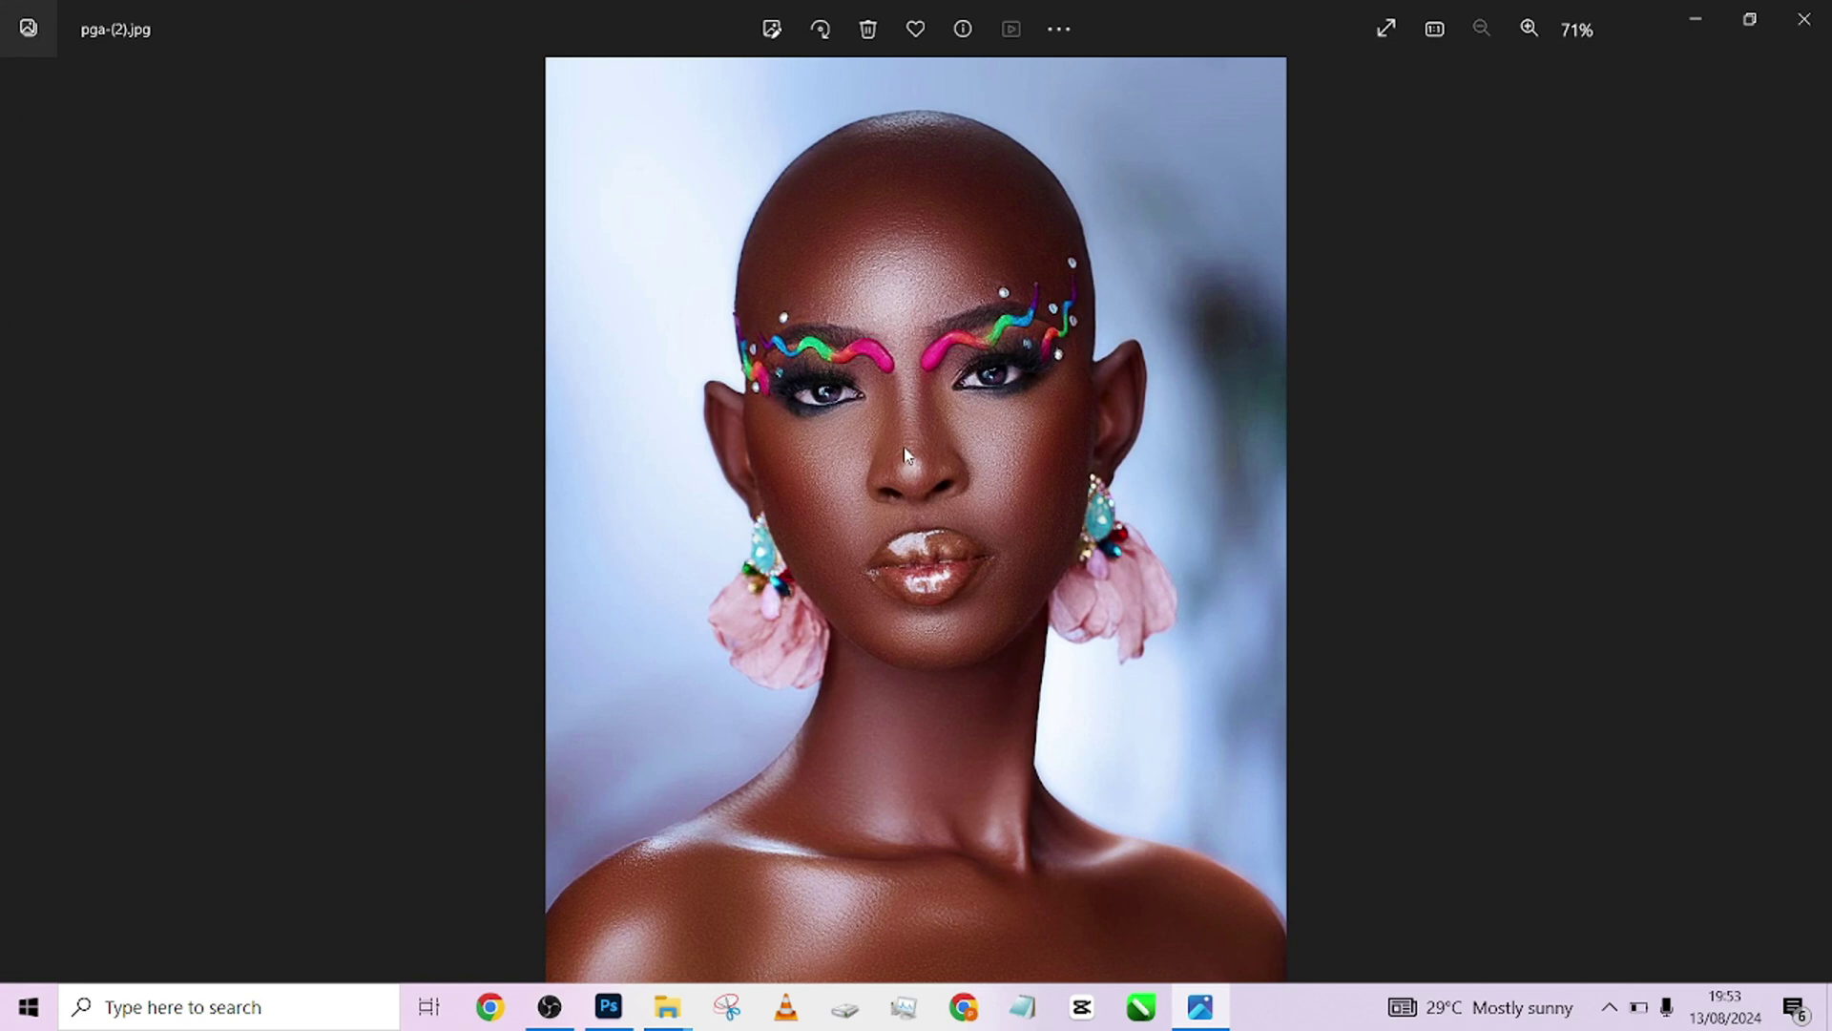
# Step: Restore Photoshop's window, float the panel dock right, and widen it beside the Photos viewer
pyautogui.click(613, 1008)
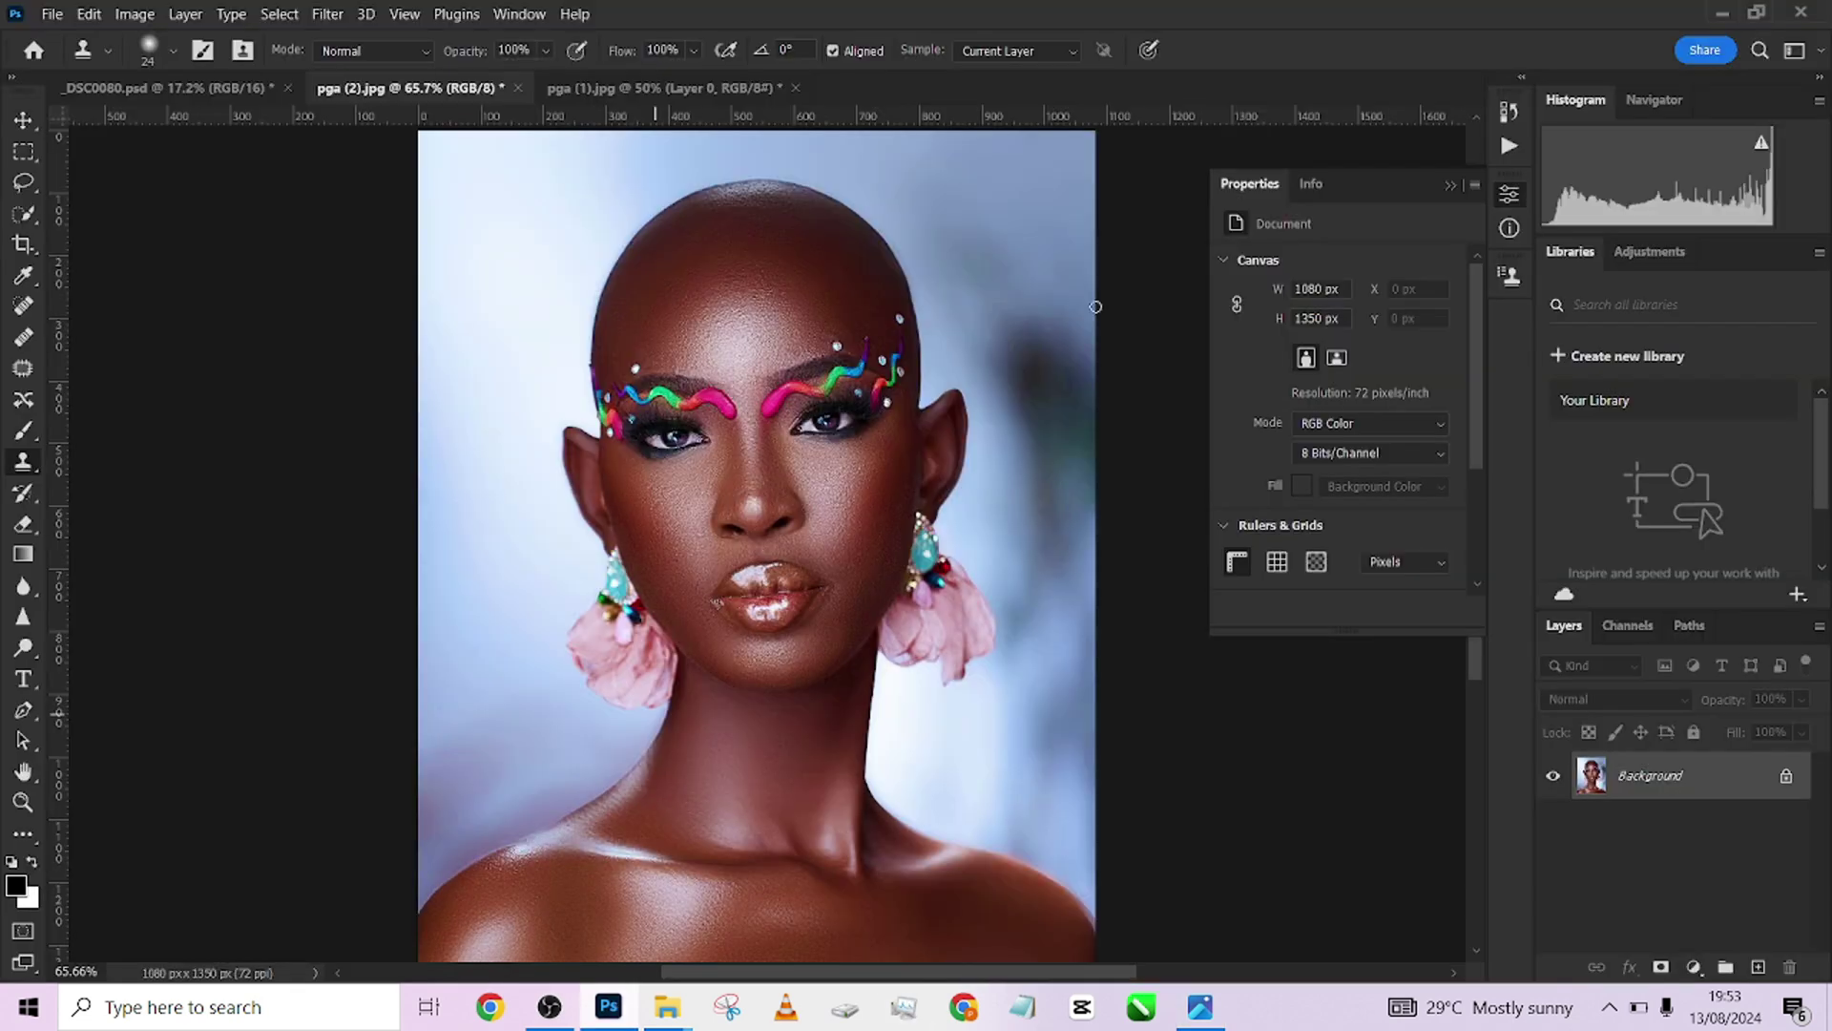
pyautogui.click(1757, 14)
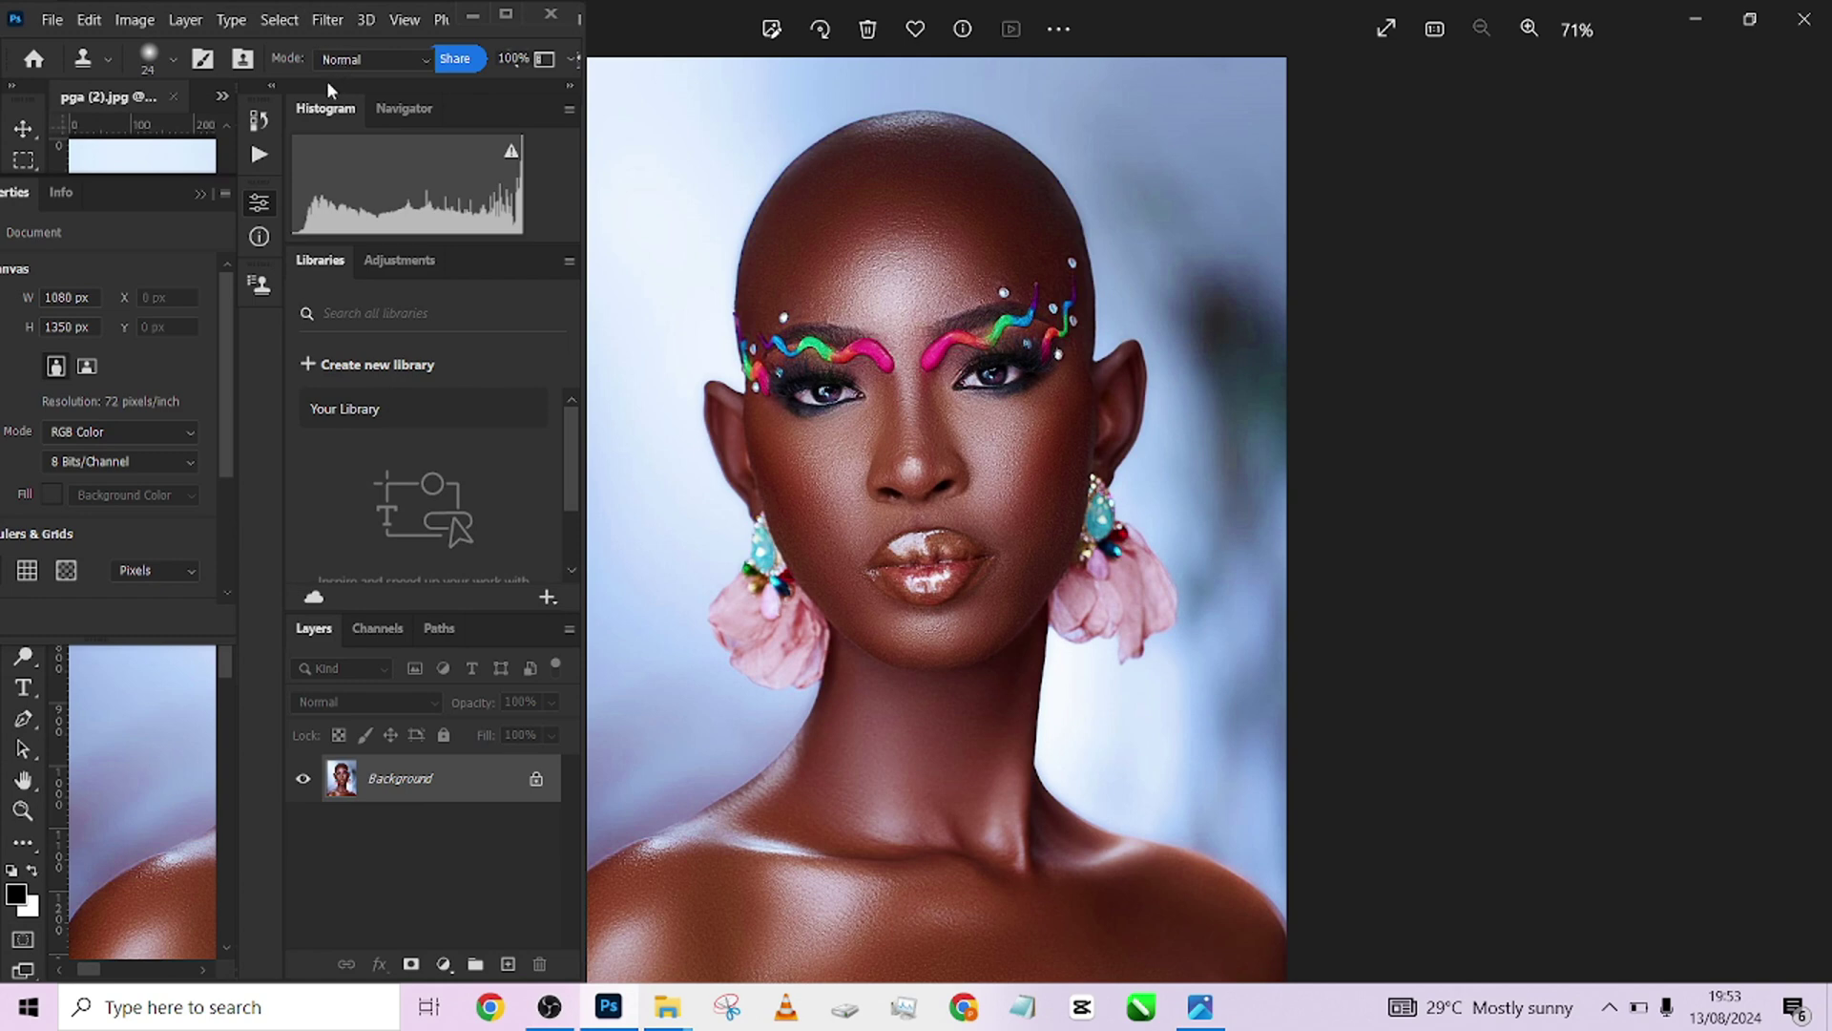
pyautogui.moveTo(326, 80); pyautogui.dragTo(1544, 59)
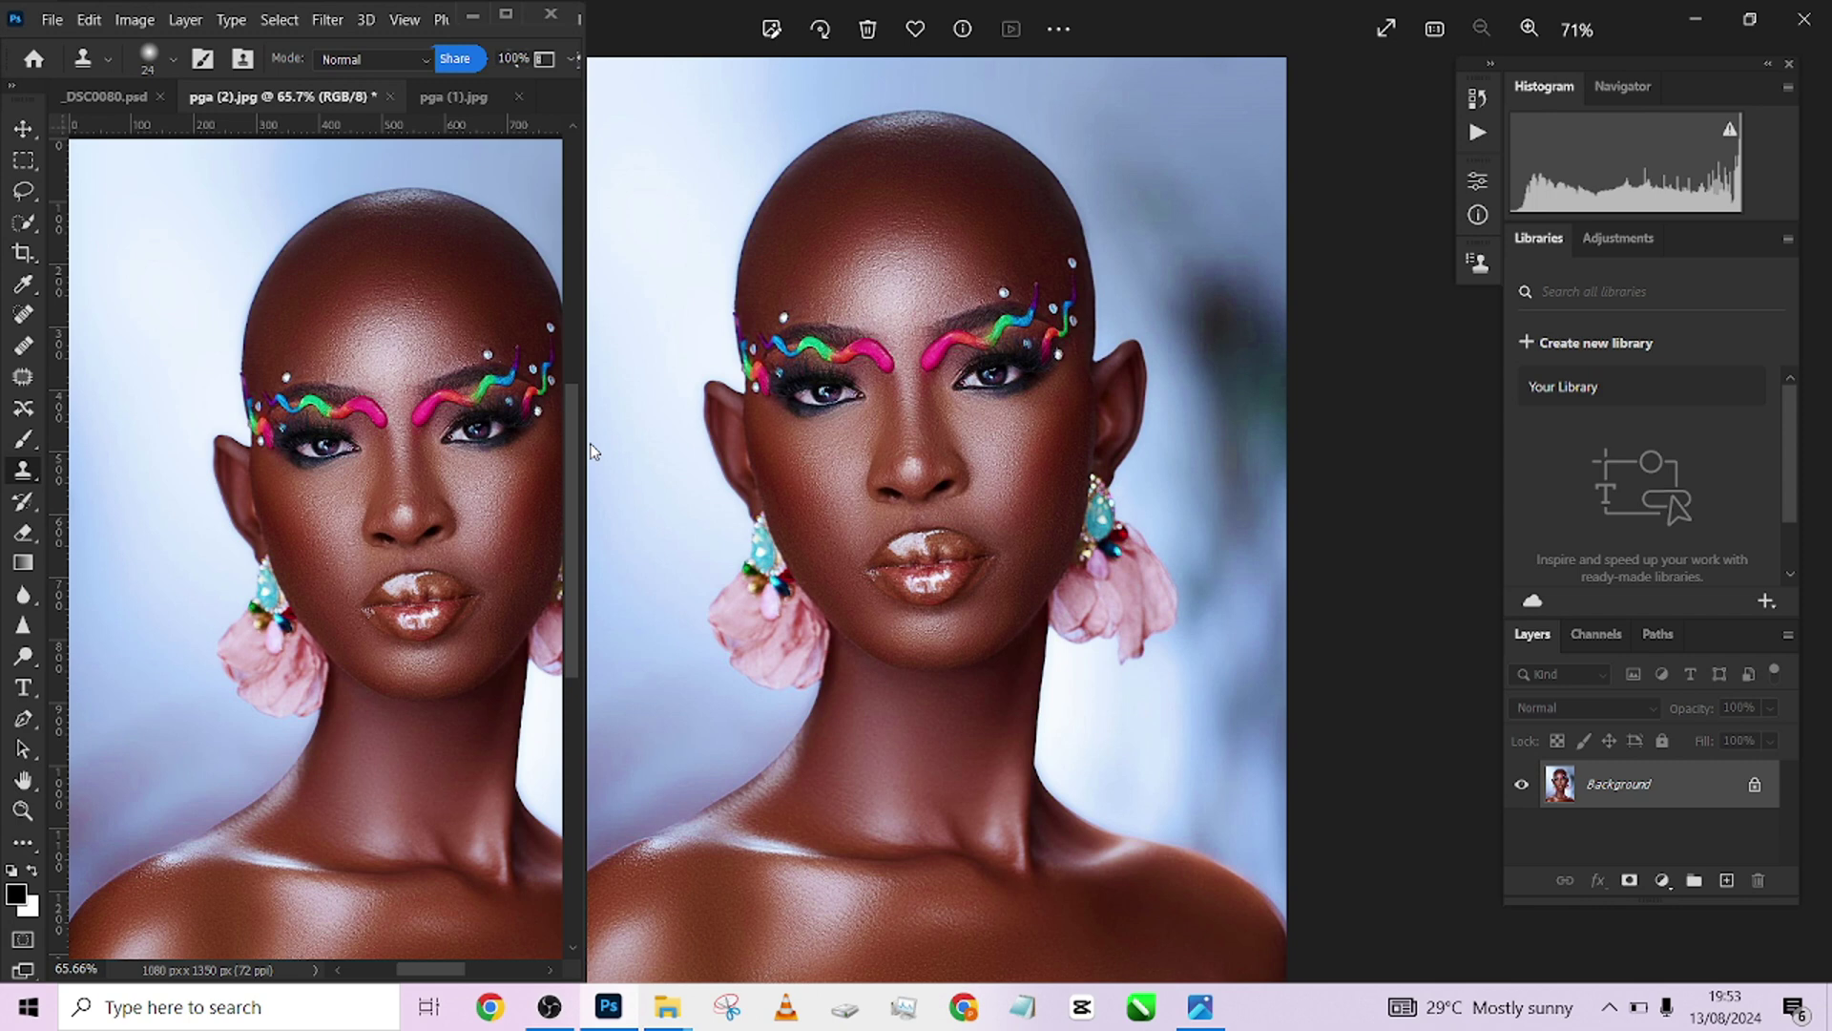
pyautogui.moveTo(586, 446); pyautogui.dragTo(711, 445)
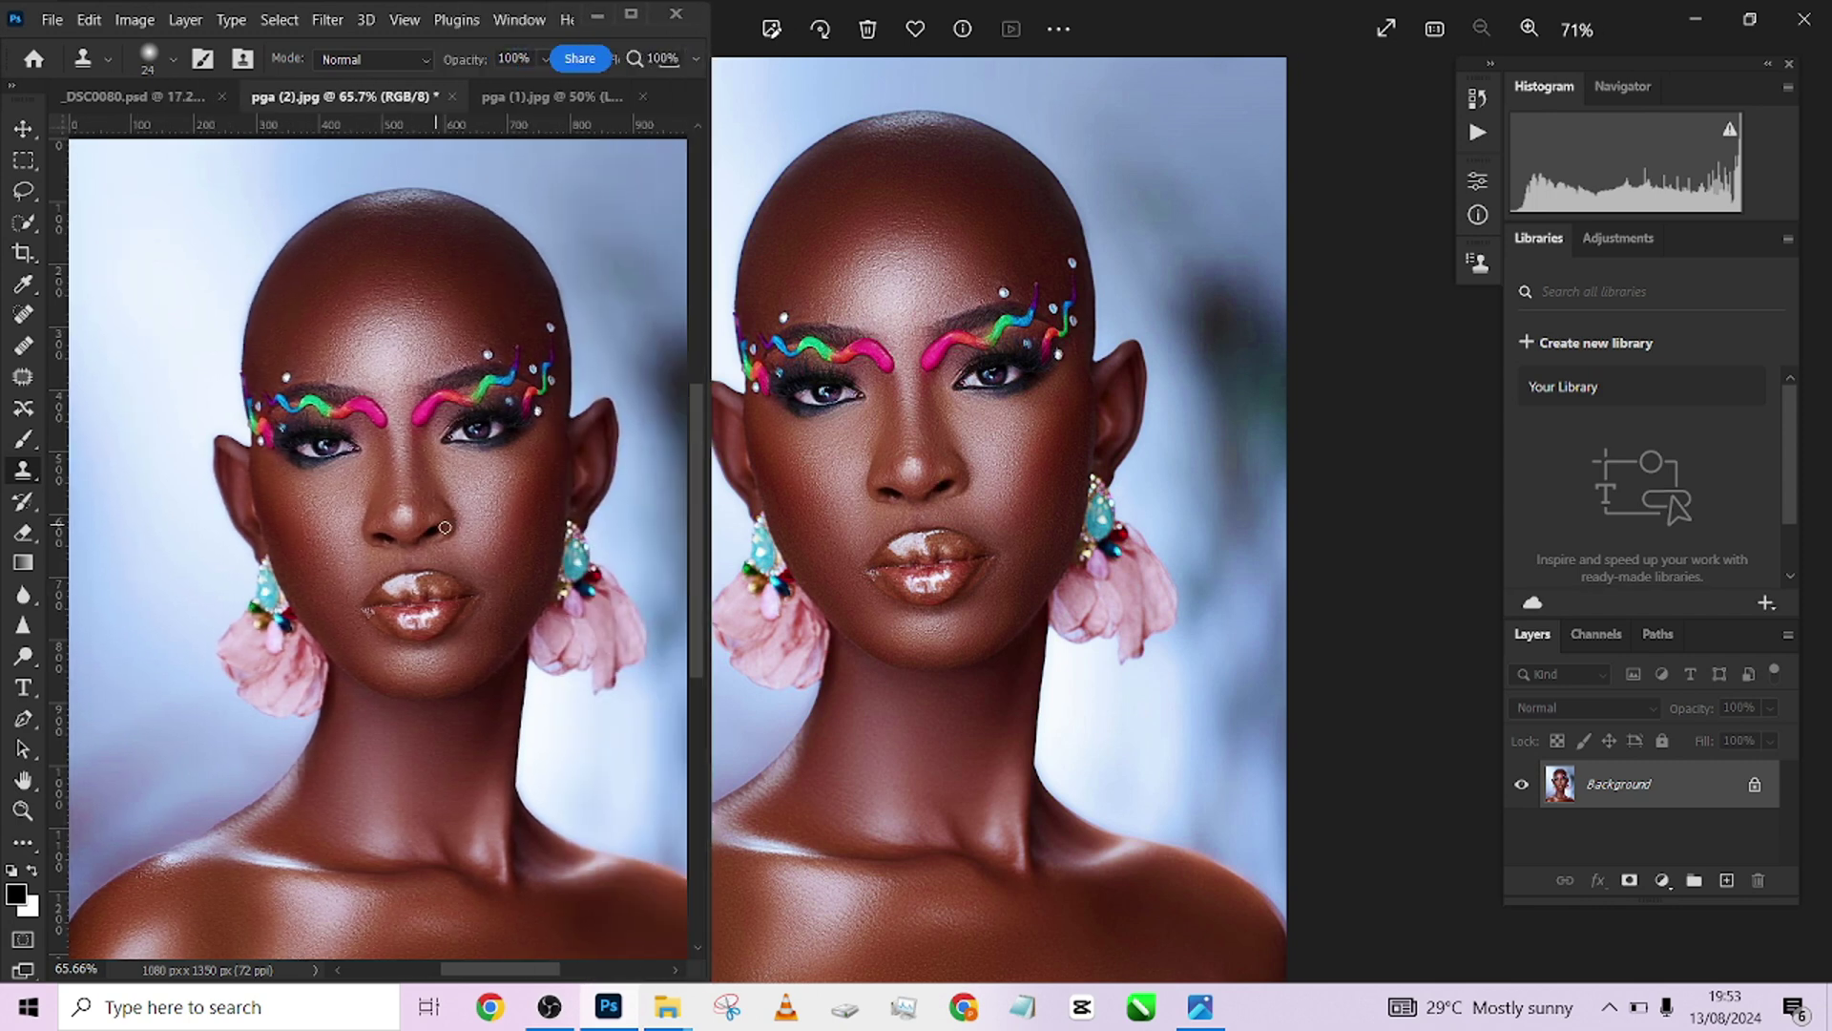
pyautogui.moveTo(472, 544); pyautogui.dragTo(447, 515)
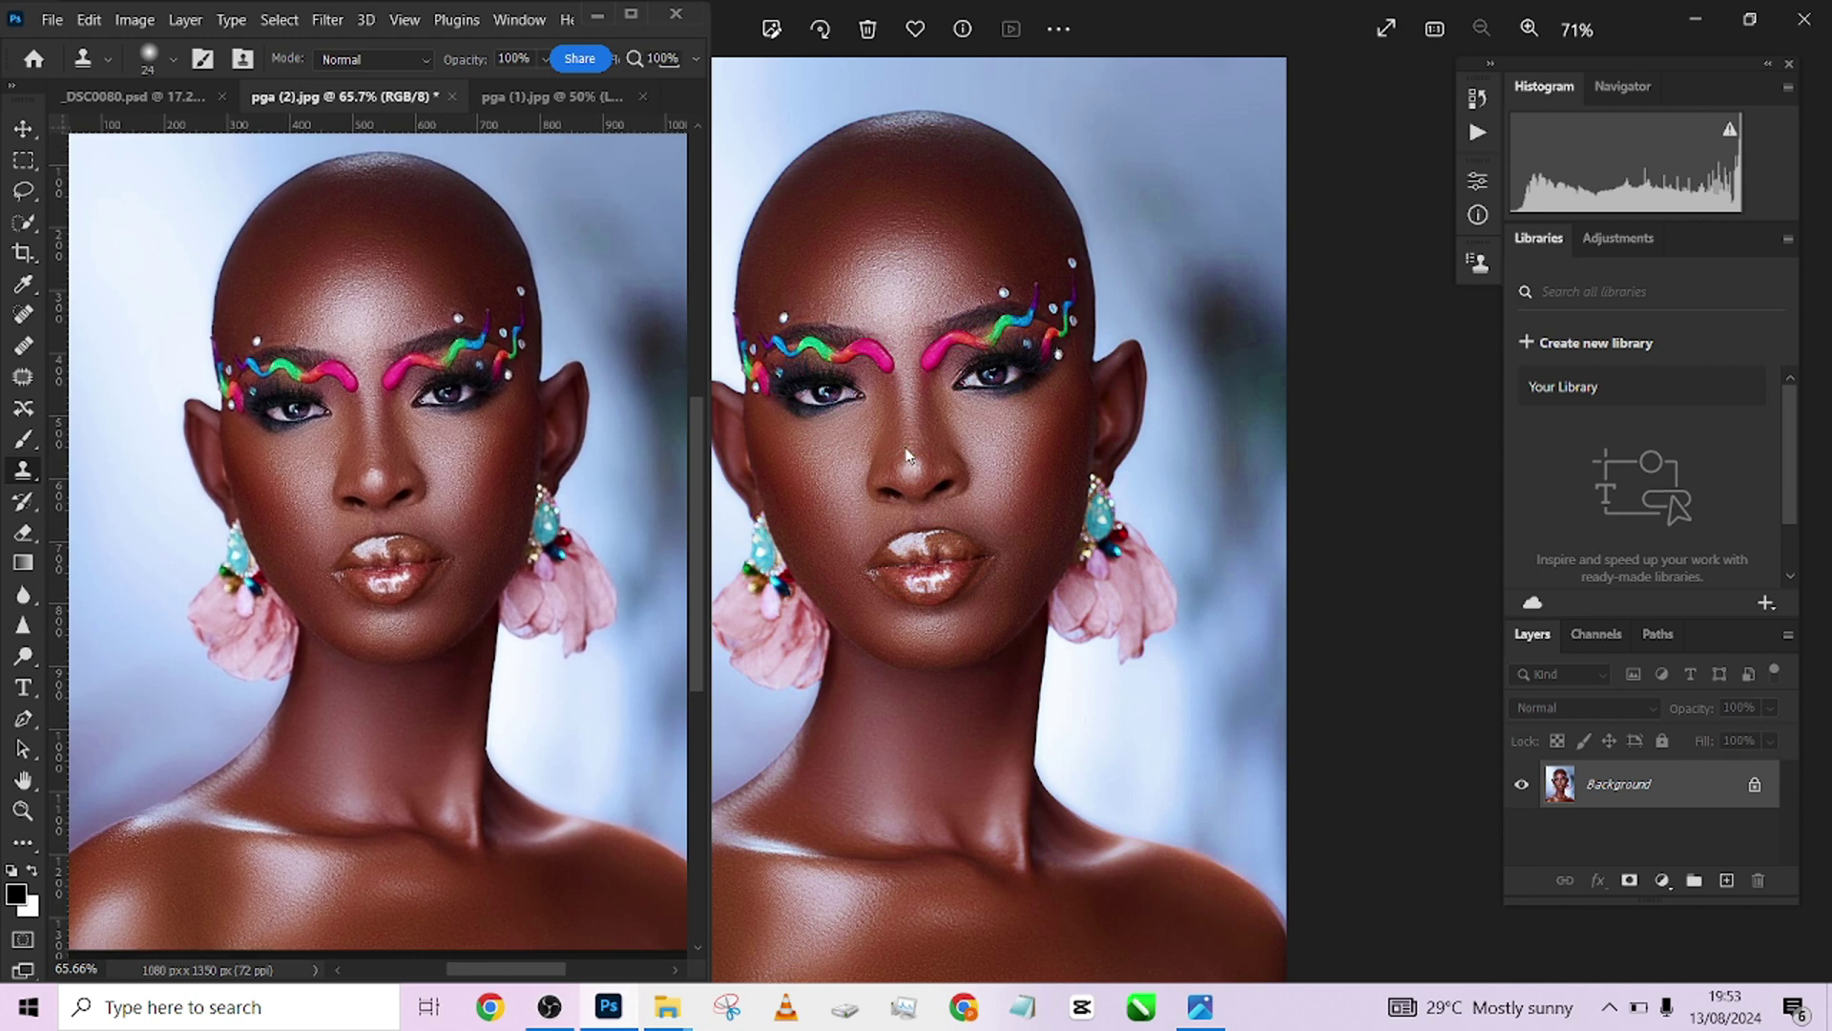